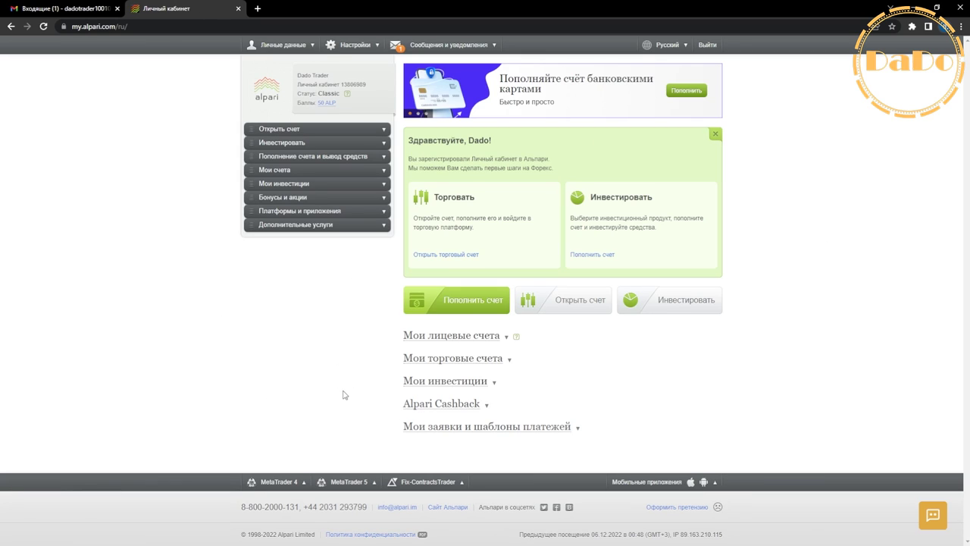
# Step: Open a real standard.mt4 account in USD for Forex, metals spot and CFDs
pyautogui.click(302, 130)
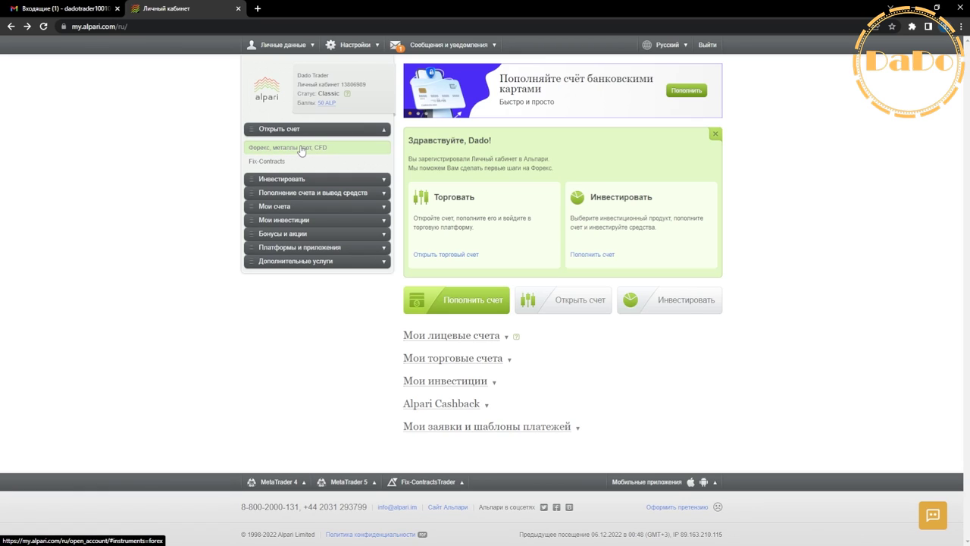
pyautogui.click(301, 150)
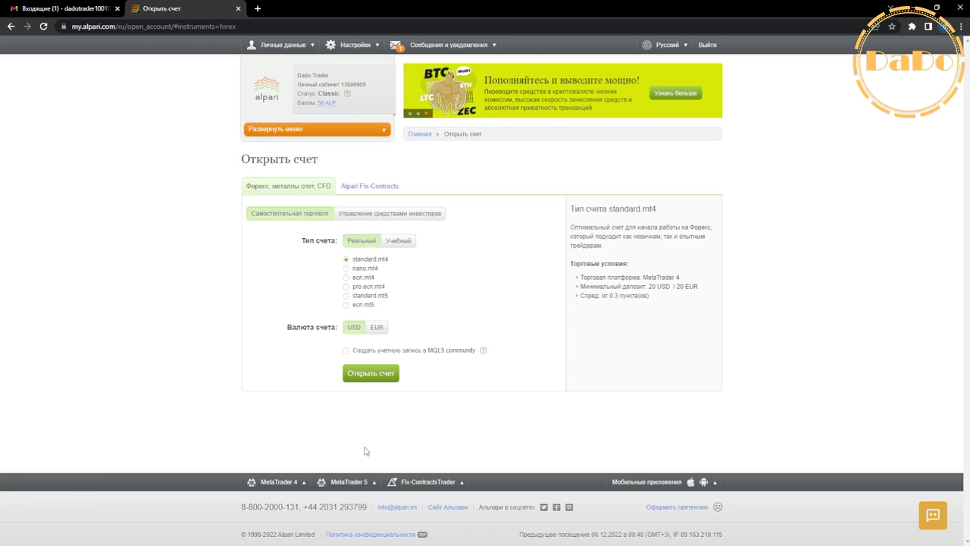
pyautogui.click(372, 373)
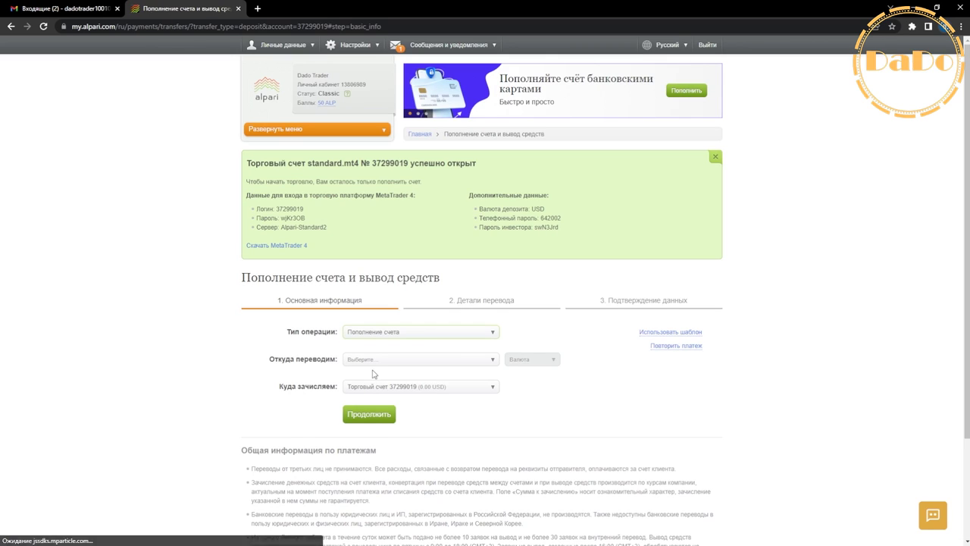
# Step: Highlight the new account's login, password and server lines, then go to the MetaTrader 4 download page
pyautogui.moveTo(255, 208); pyautogui.dragTo(324, 229)
pyautogui.click(262, 229)
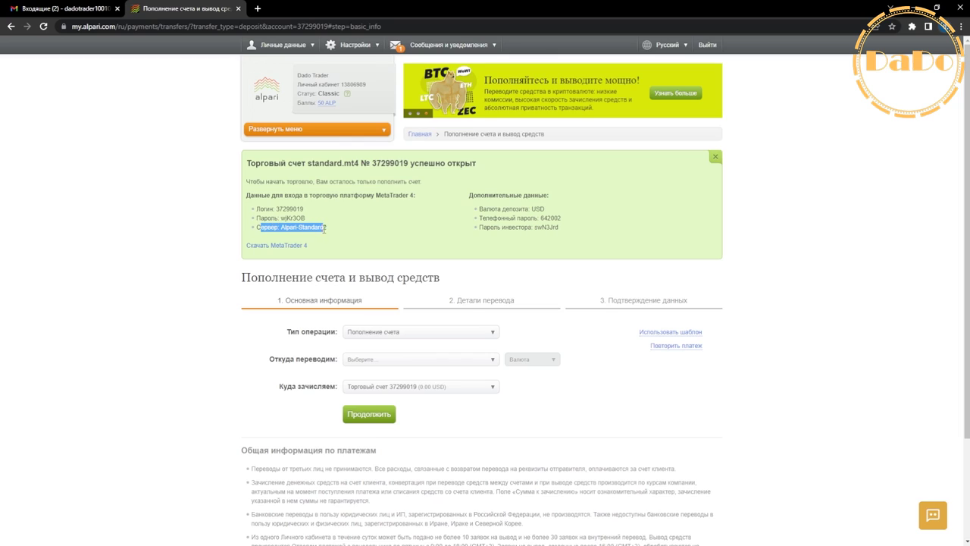
pyautogui.tripleClick(322, 229)
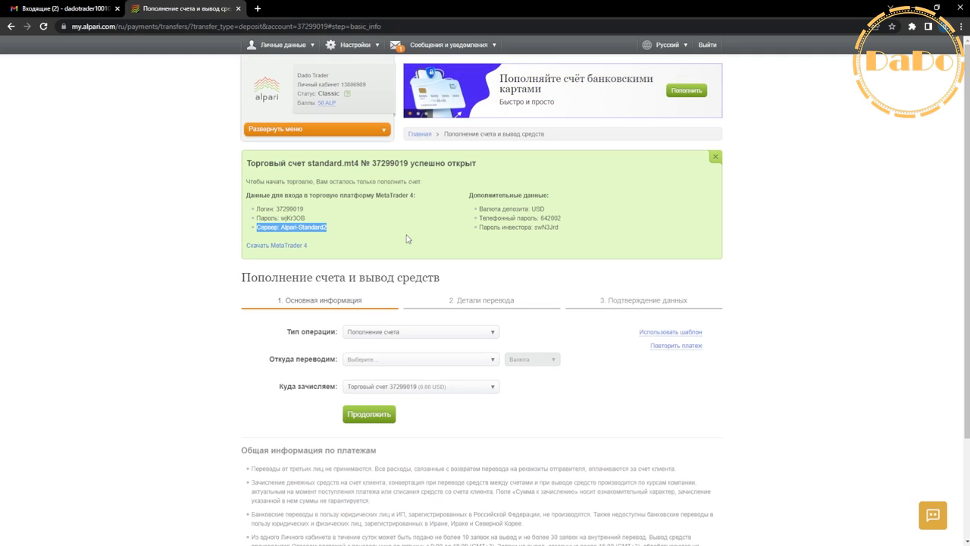
pyautogui.click(287, 247)
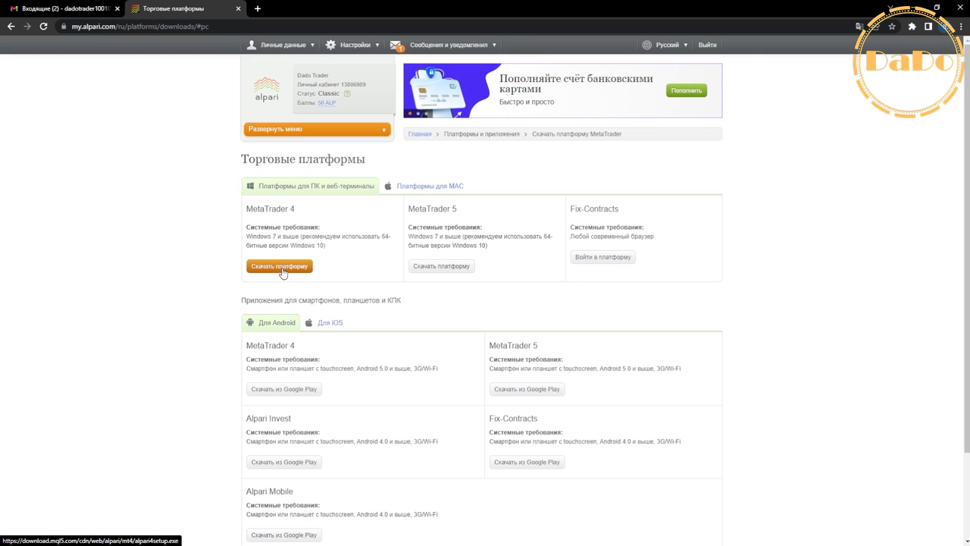
# Step: Download alpari4setup.exe for Windows, glance at the Mac platforms, and return to the PC list
pyautogui.click(280, 267)
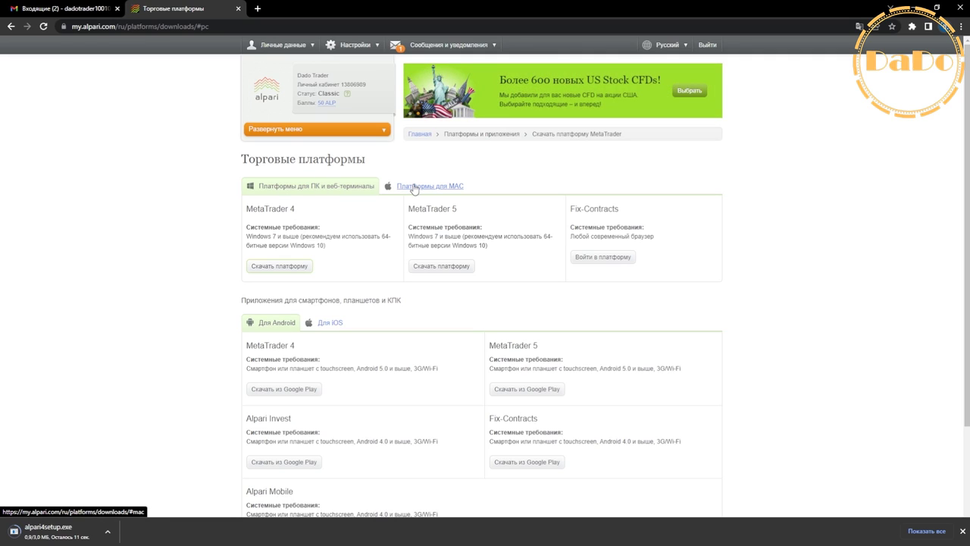
pyautogui.click(439, 190)
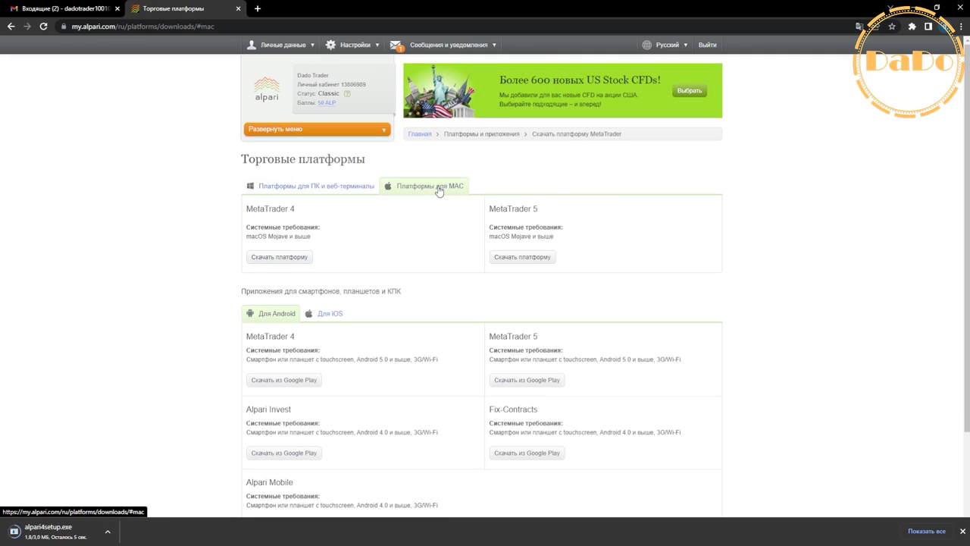
pyautogui.click(338, 194)
pyautogui.scroll(-1, 309, 312)
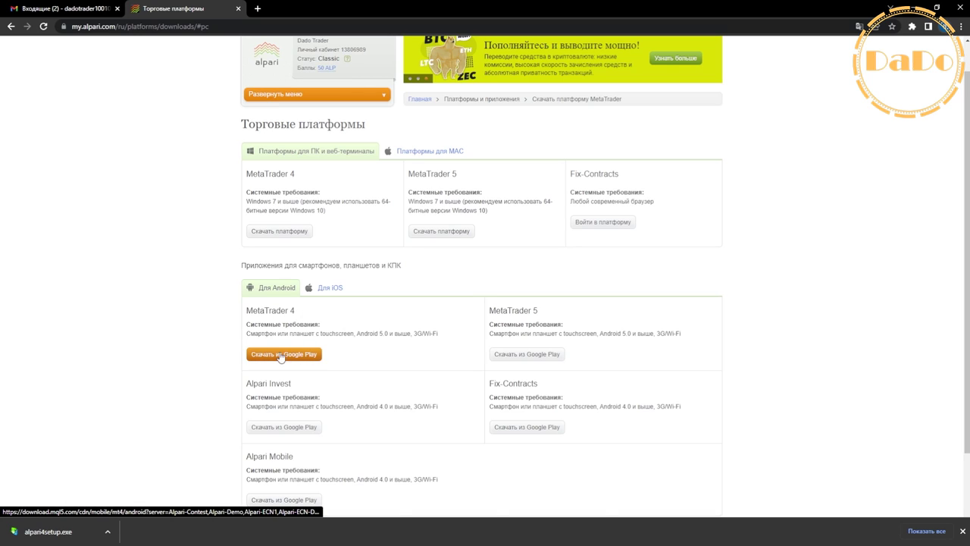
pyautogui.scroll(1, 302, 353)
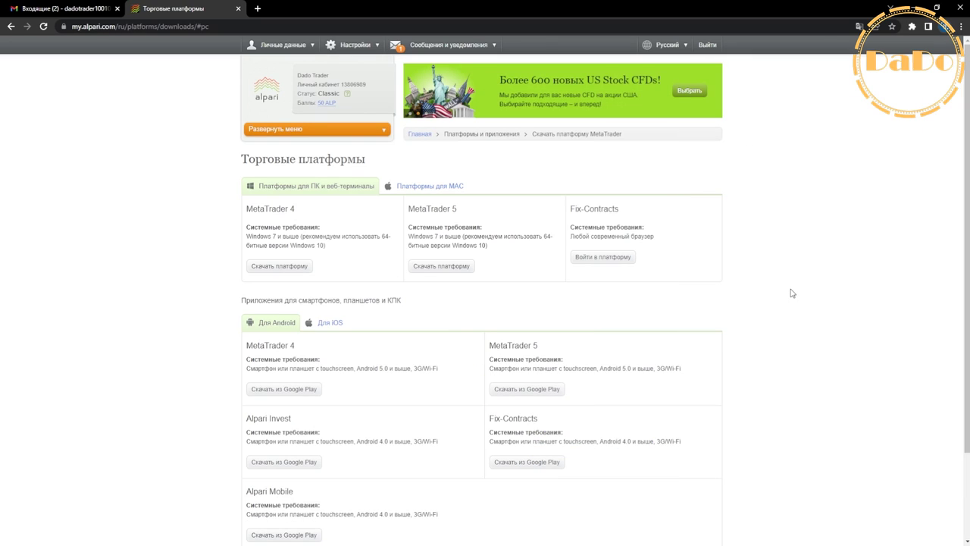
# Step: Snap the browser to the right half and install alpari4setup as administrator
pyautogui.doubleClick(507, 13)
pyautogui.press('super+Right')
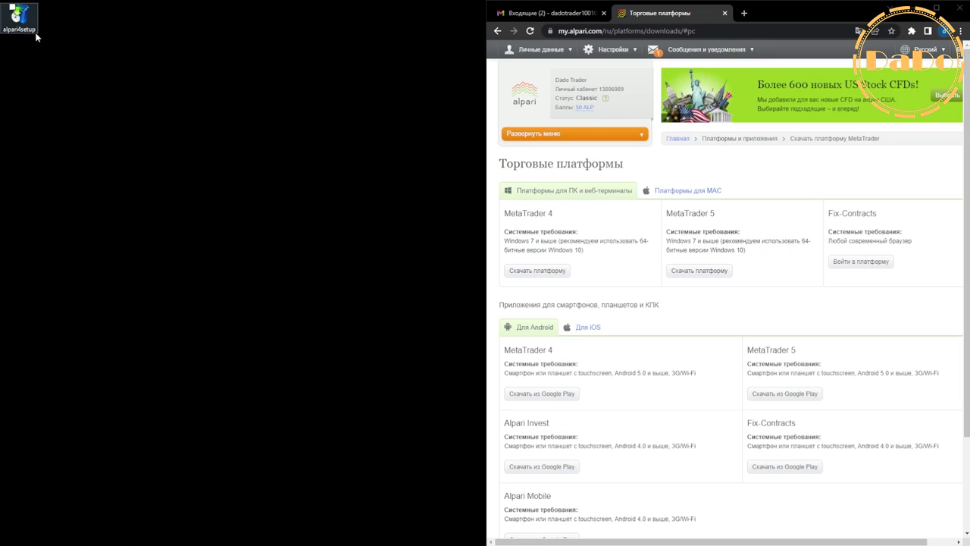
pyautogui.rightClick(22, 22)
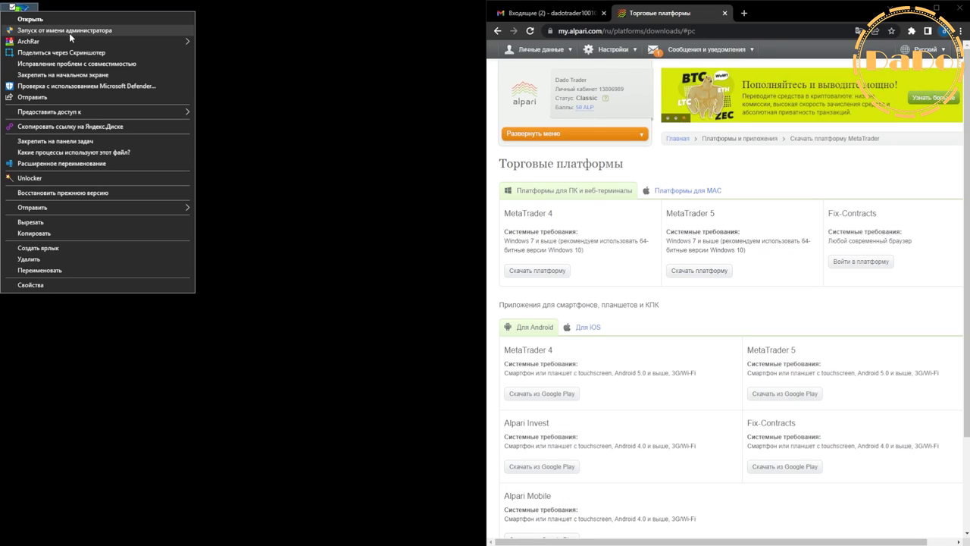
pyautogui.click(69, 31)
pyautogui.click(547, 367)
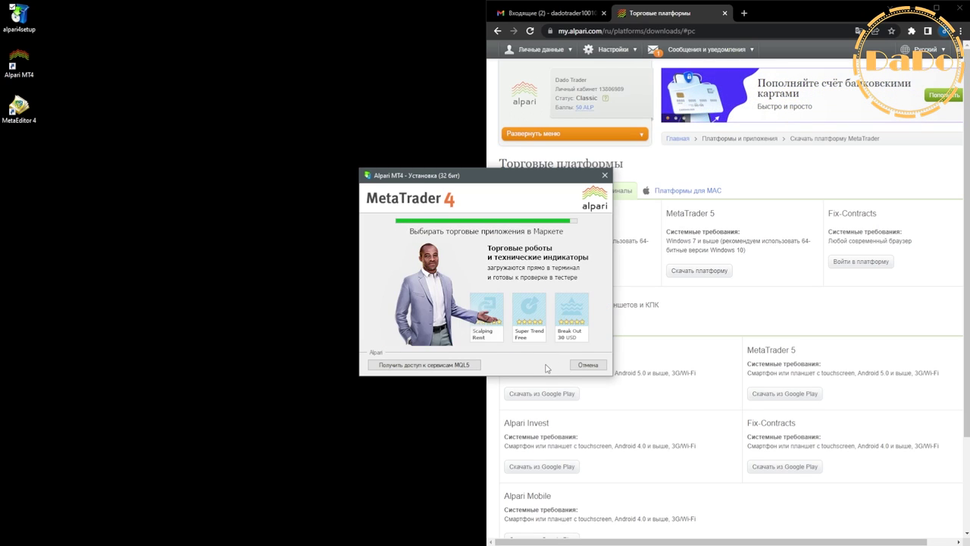
pyautogui.click(587, 365)
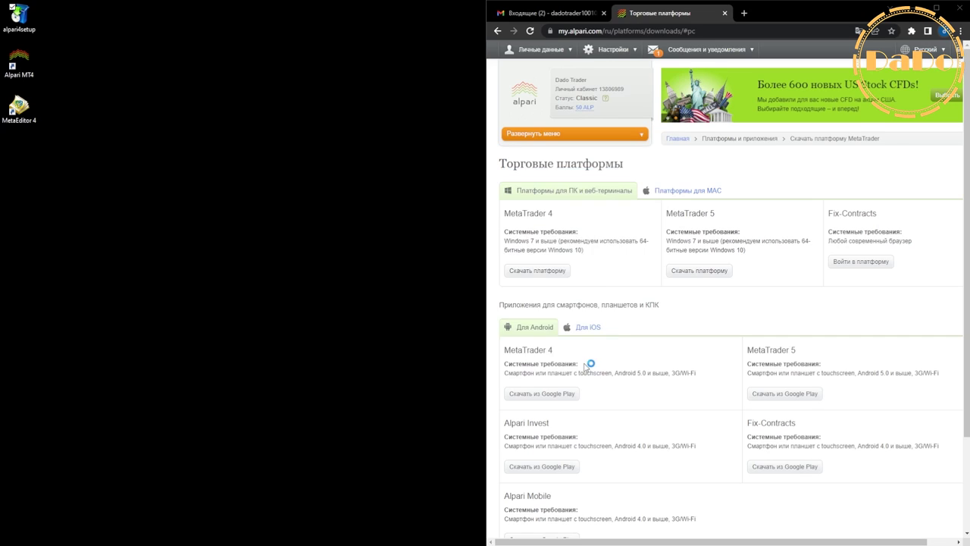
# Step: Close the MQL5 registration tab and launch Alpari MT4 from its desktop shortcut
pyautogui.click(827, 13)
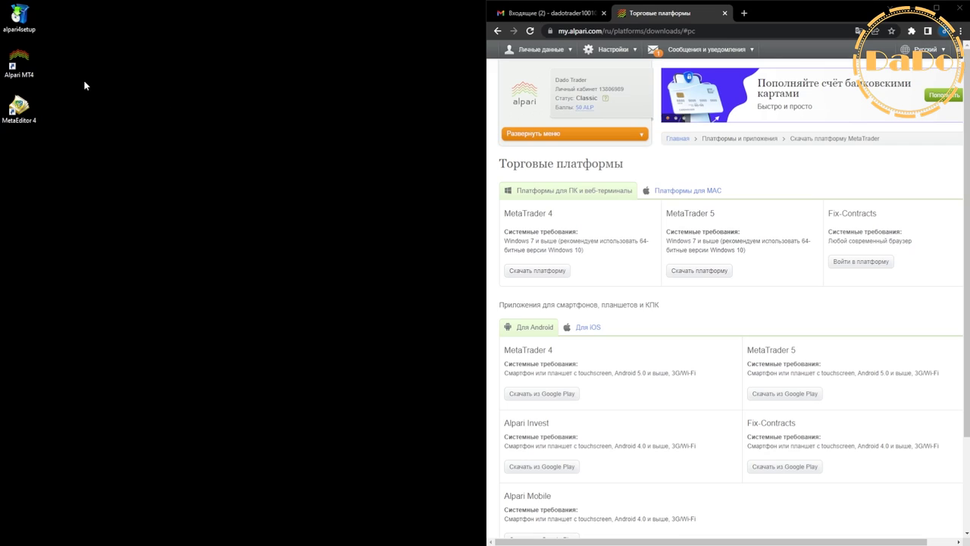
pyautogui.doubleClick(26, 63)
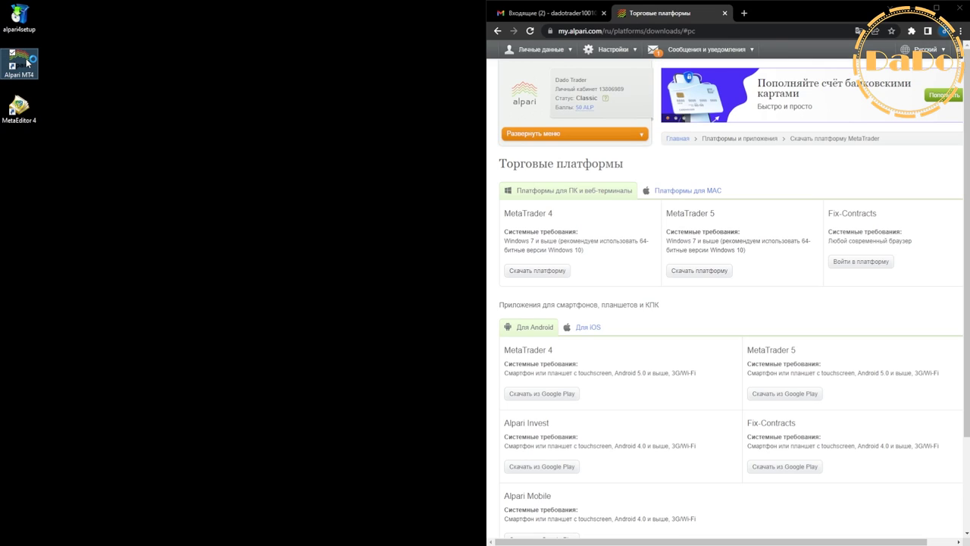
pyautogui.hotkey('shift', 'F10')
pyautogui.click(47, 66)
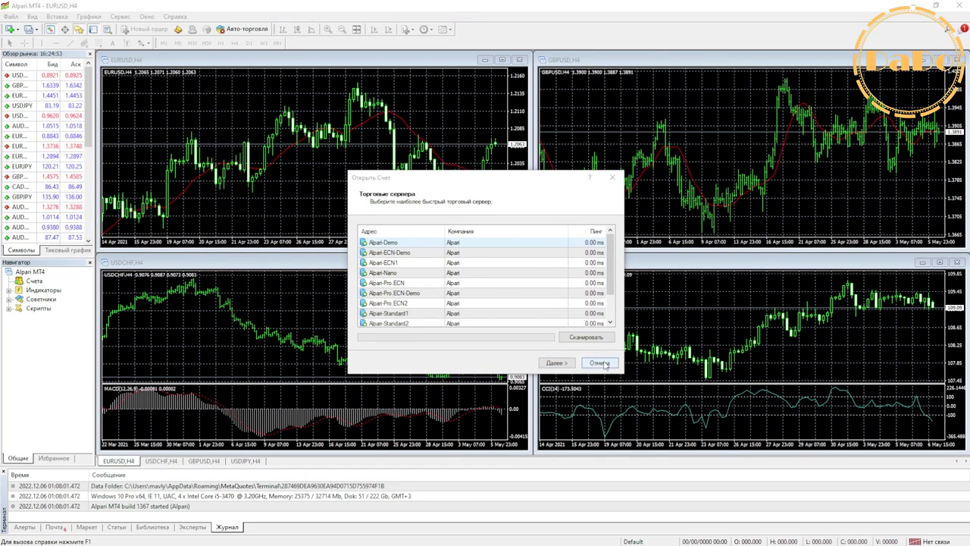
# Step: Skip the server selection and login prompts, then snap MT4 to the left half
pyautogui.click(599, 363)
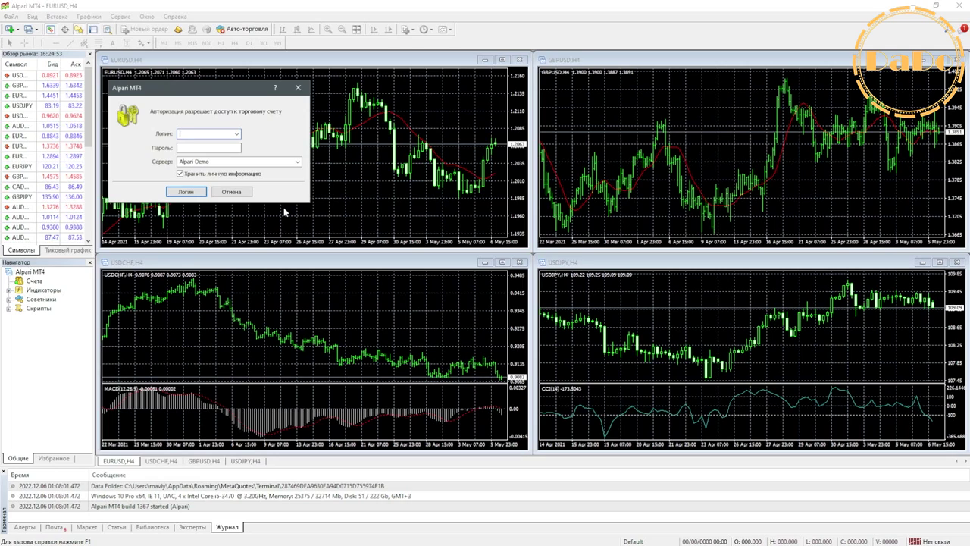
pyautogui.click(610, 28)
pyautogui.press('Escape')
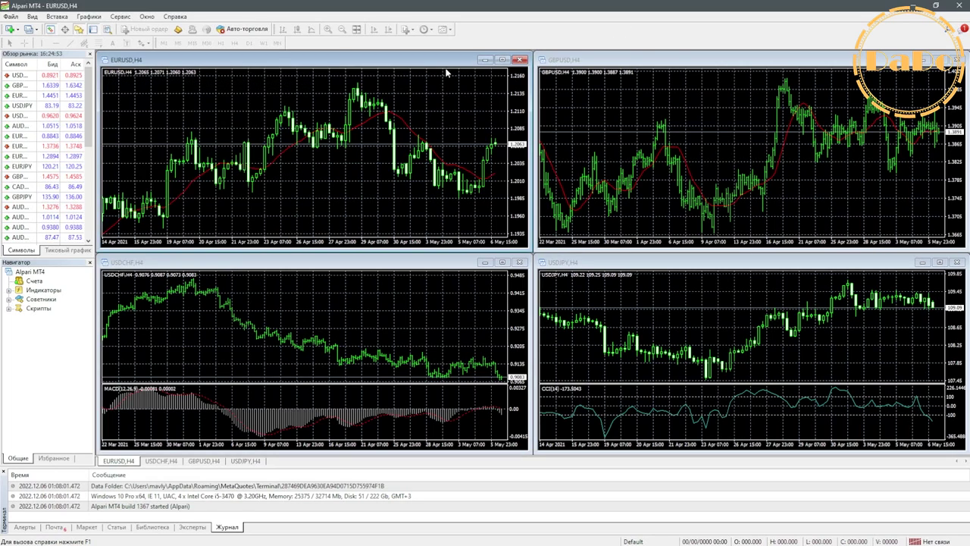
pyautogui.press('super+Left')
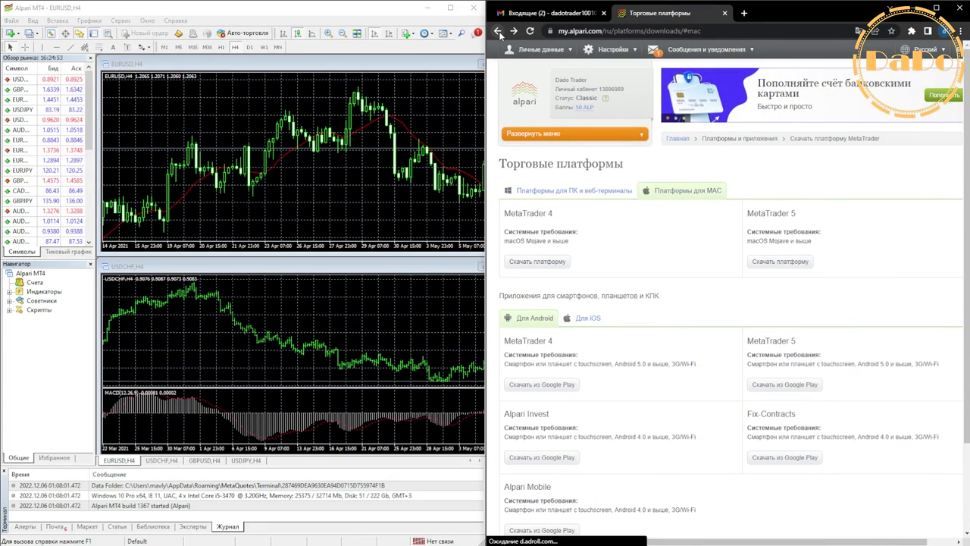
# Step: Return the browser to the page showing the new account's details
pyautogui.click(498, 31)
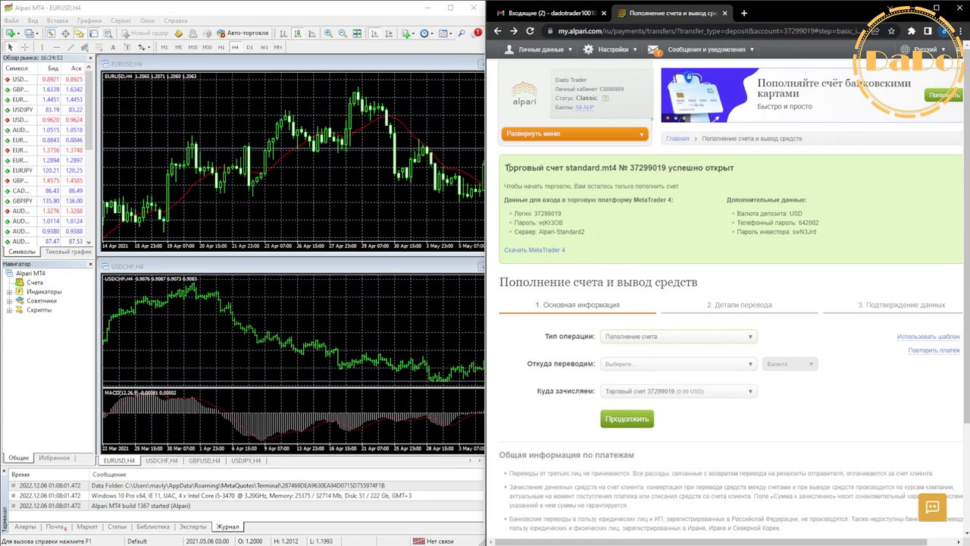
pyautogui.moveTo(507, 167); pyautogui.dragTo(766, 175)
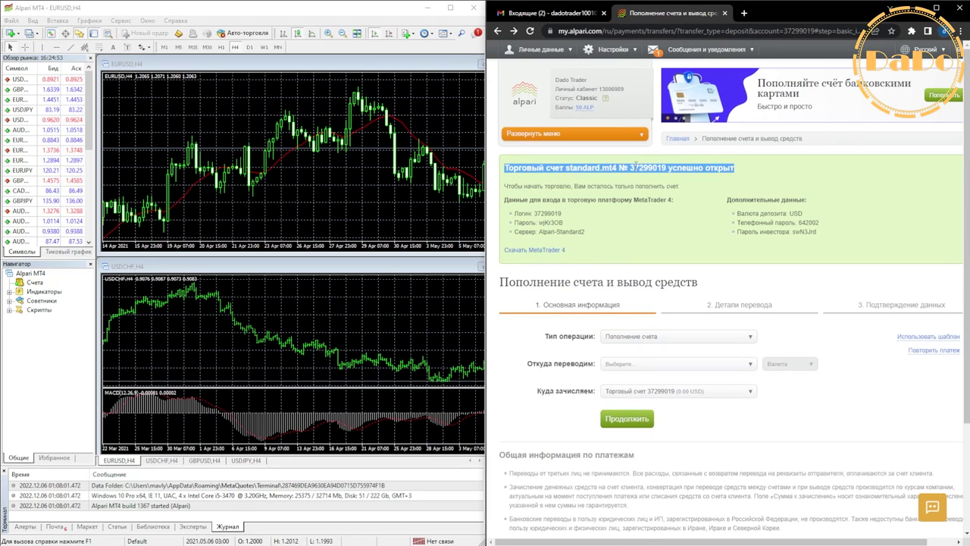
pyautogui.click(630, 265)
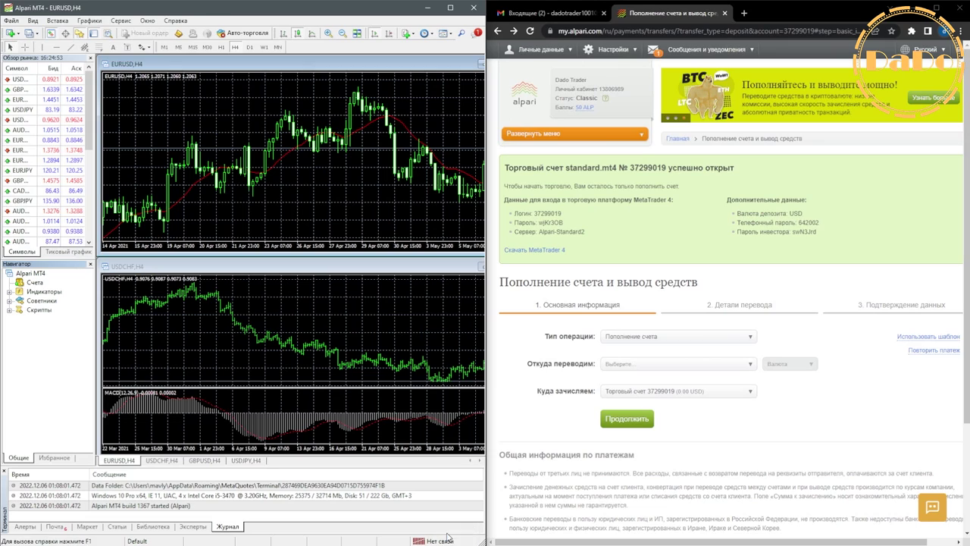
pyautogui.click(307, 84)
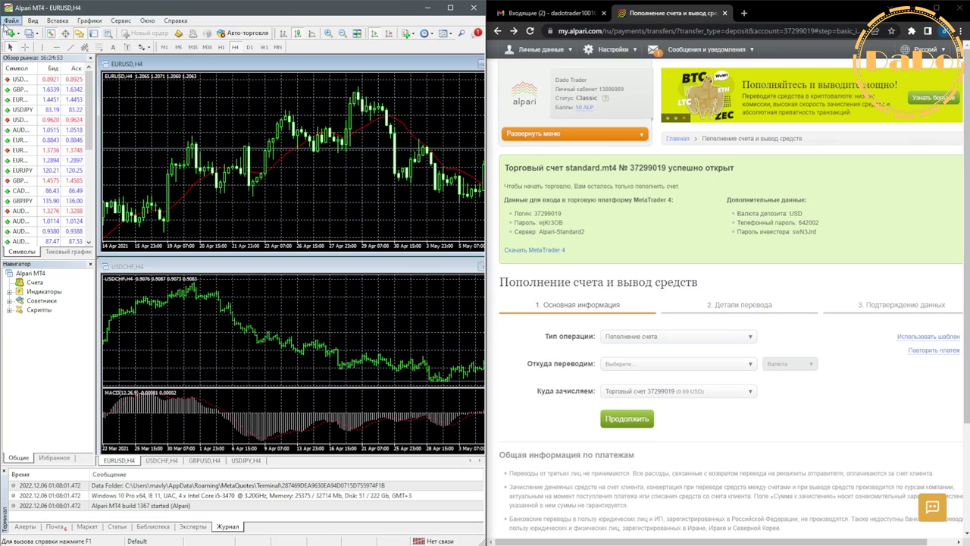
pyautogui.click(13, 21)
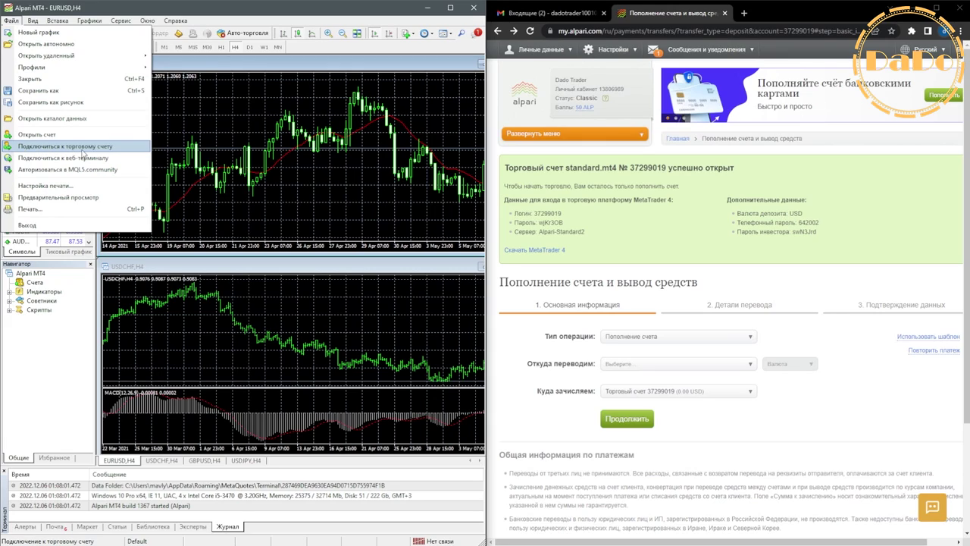
# Step: Copy the account login number from the web page into MT4's login field
pyautogui.click(51, 146)
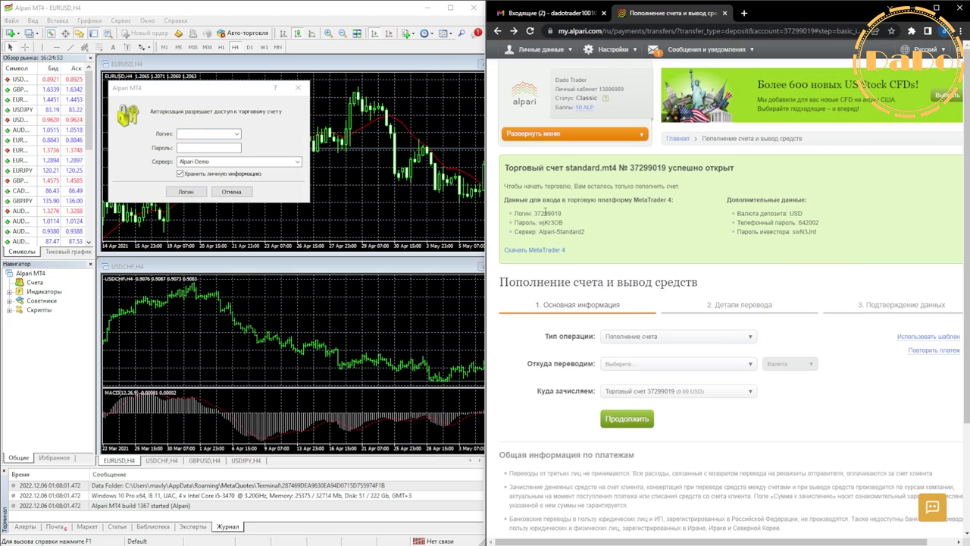
pyautogui.doubleClick(547, 213)
pyautogui.rightClick(547, 213)
pyautogui.click(565, 214)
pyautogui.rightClick(210, 134)
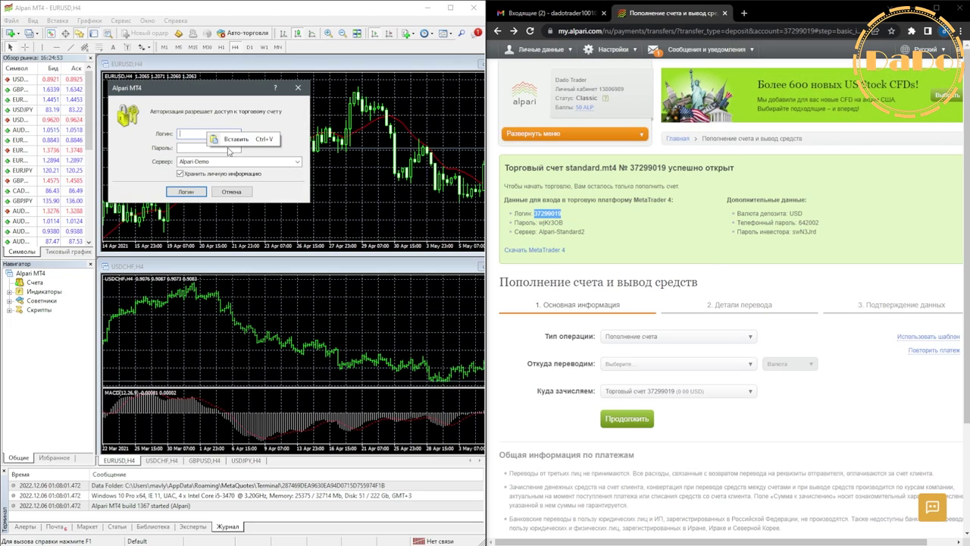
pyautogui.click(231, 146)
# Step: Copy the account password from the web page into the login dialog
pyautogui.doubleClick(550, 223)
pyautogui.rightClick(550, 223)
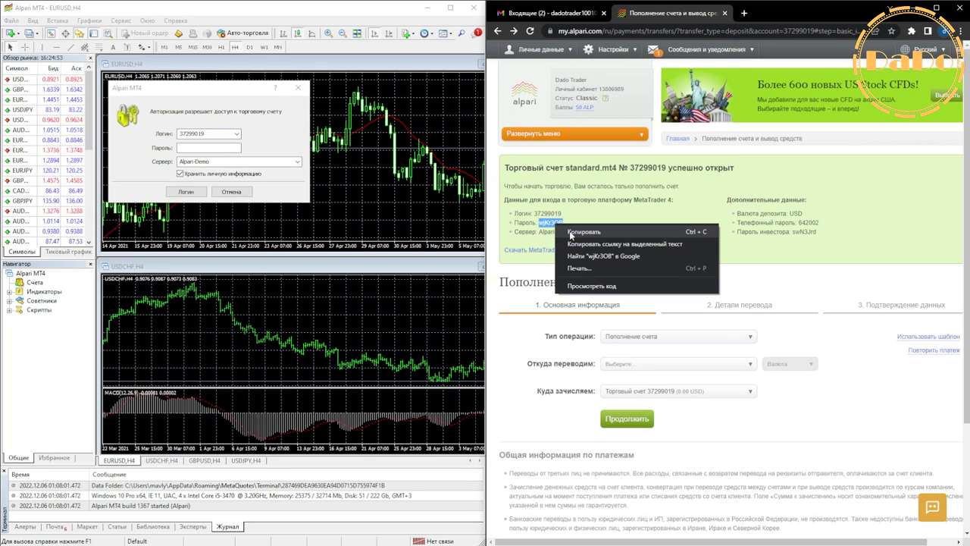
pyautogui.click(580, 232)
pyautogui.rightClick(199, 148)
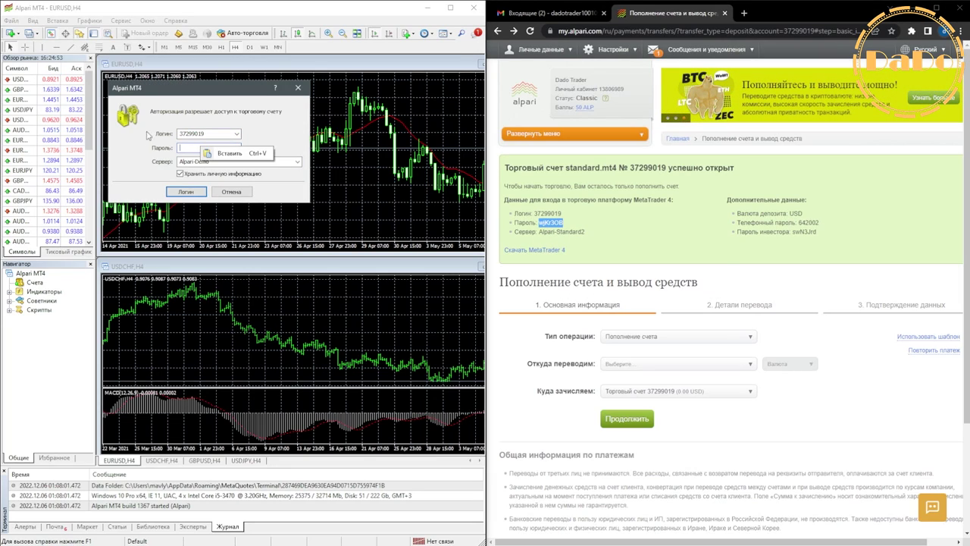
pyautogui.click(226, 154)
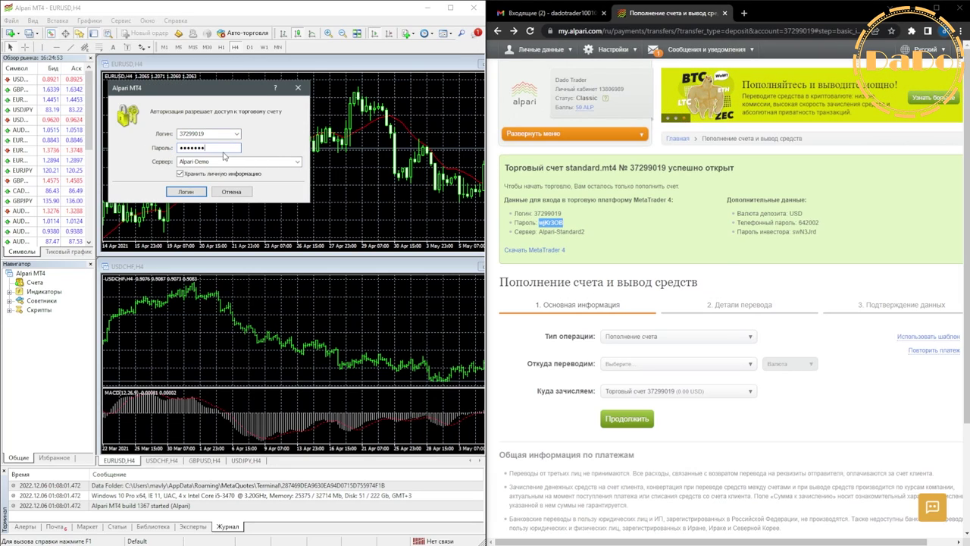
# Step: Set the server to Alpari-Standard2, keep login details saved, and log in
pyautogui.moveTo(539, 231); pyautogui.dragTo(607, 236)
pyautogui.rightClick(578, 235)
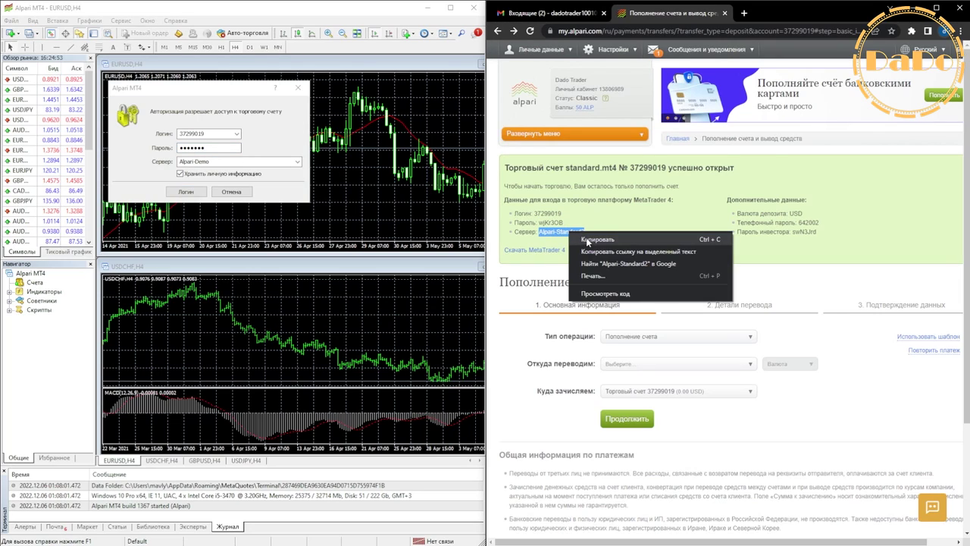
pyautogui.click(587, 239)
pyautogui.click(202, 161)
pyautogui.hotkey('ctrl', 'v')
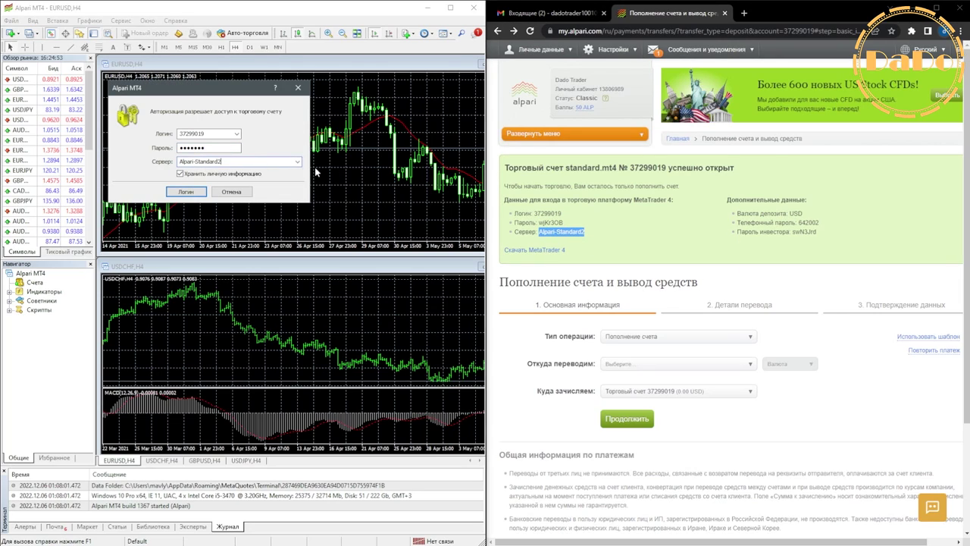
pyautogui.click(298, 162)
pyautogui.click(298, 161)
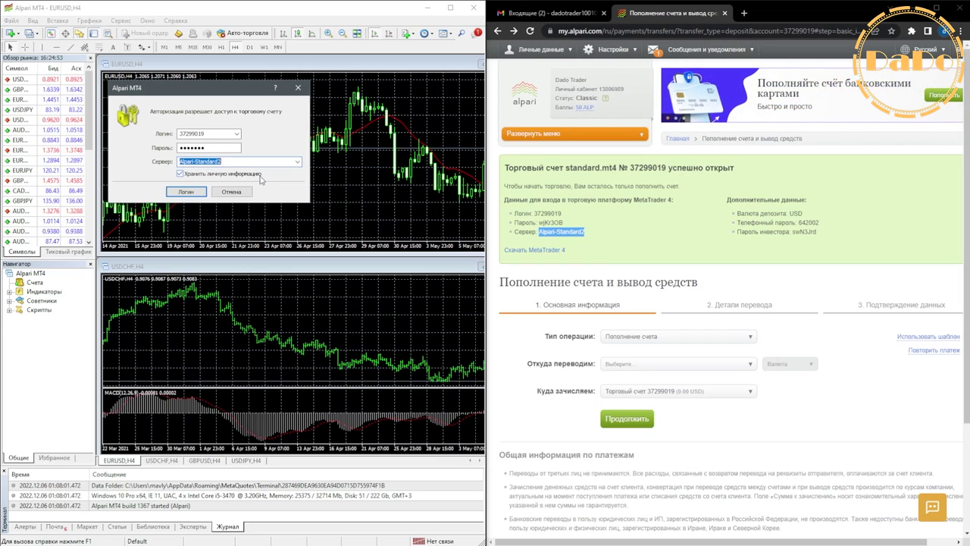
pyautogui.click(181, 174)
pyautogui.click(181, 174)
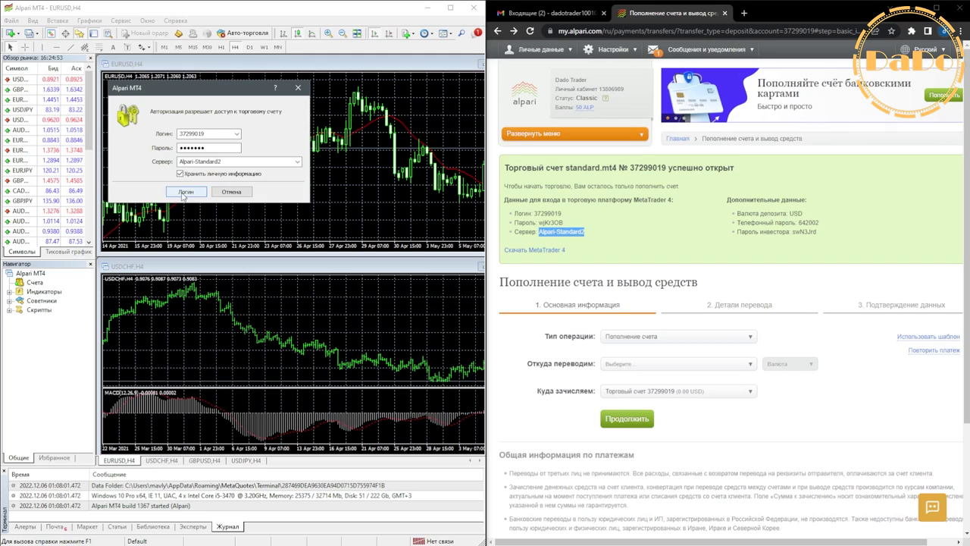
pyautogui.click(184, 194)
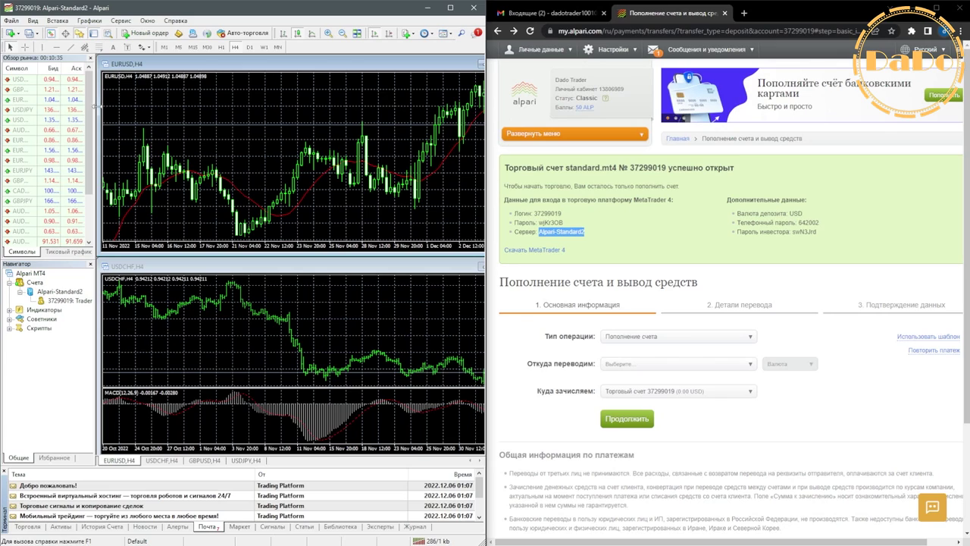
# Step: Drag the left panel divider rightward to widen Market Watch and Navigator
pyautogui.moveTo(97, 142); pyautogui.dragTo(110, 142)
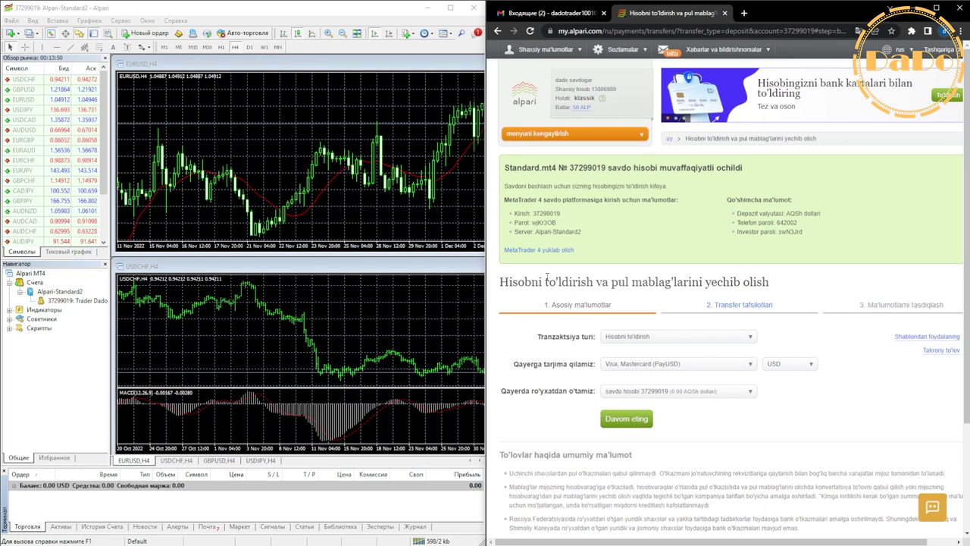
pyautogui.scroll(-1, 546, 278)
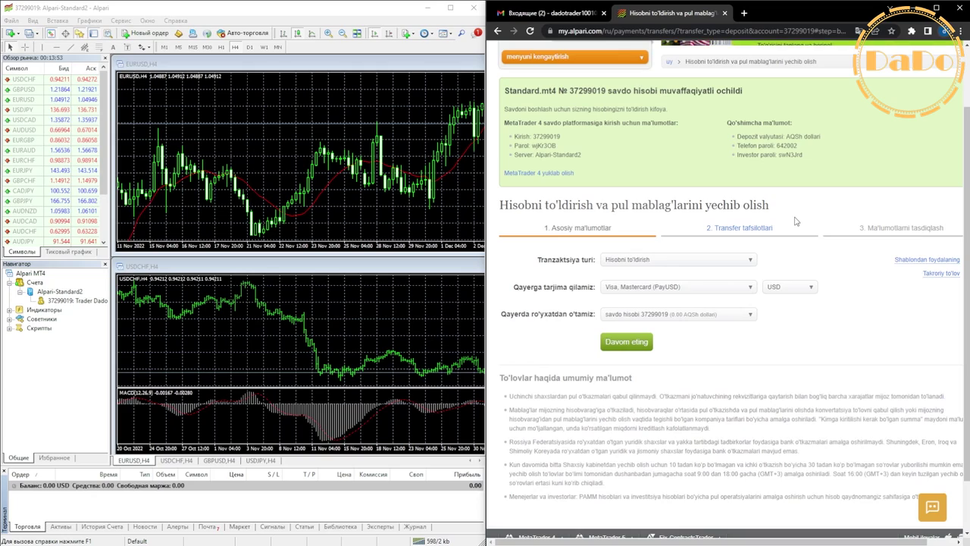
# Step: Choose deposit, Visa, Mastercard (PayUSD) and the standard.mt4 account, then continue to transfer details
pyautogui.click(645, 262)
pyautogui.click(645, 274)
pyautogui.click(636, 290)
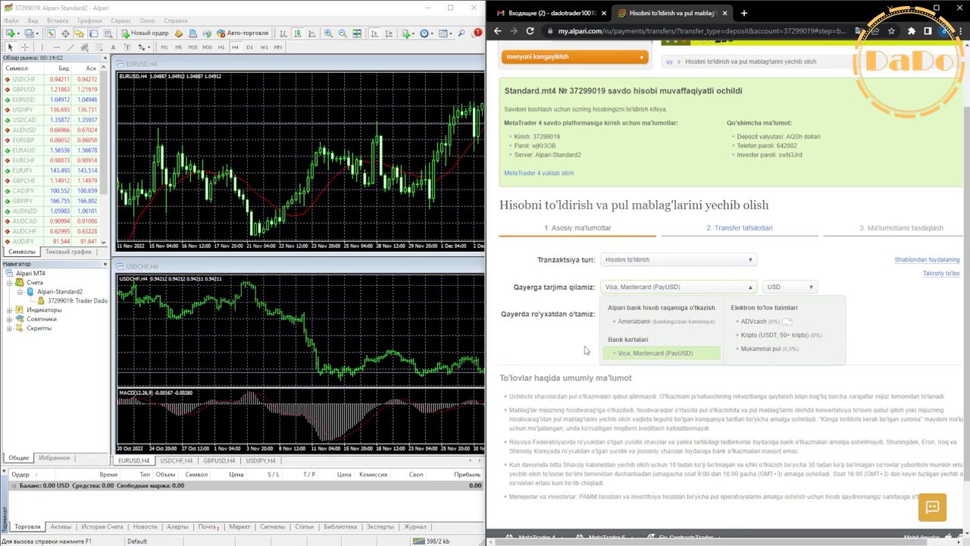
pyautogui.click(657, 352)
pyautogui.click(649, 319)
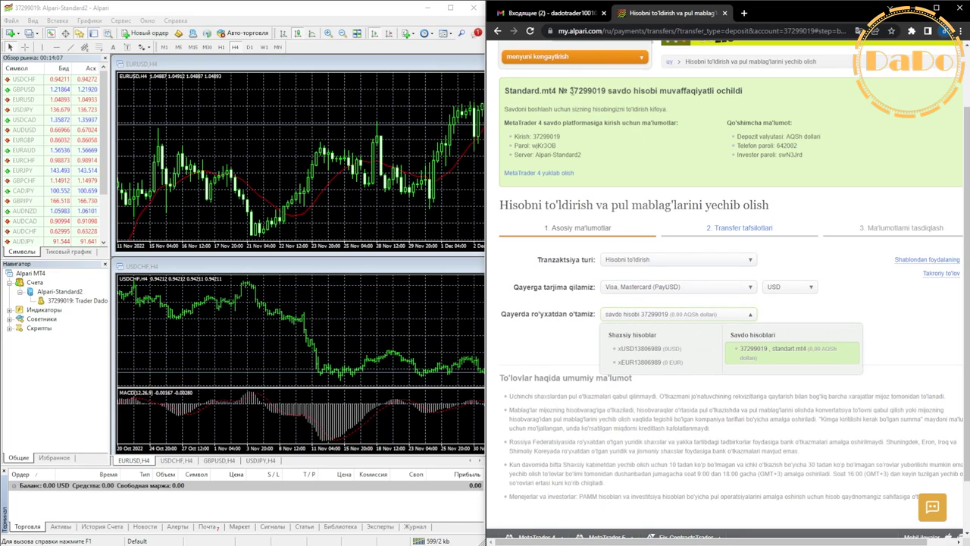
pyautogui.moveTo(569, 92); pyautogui.dragTo(607, 92)
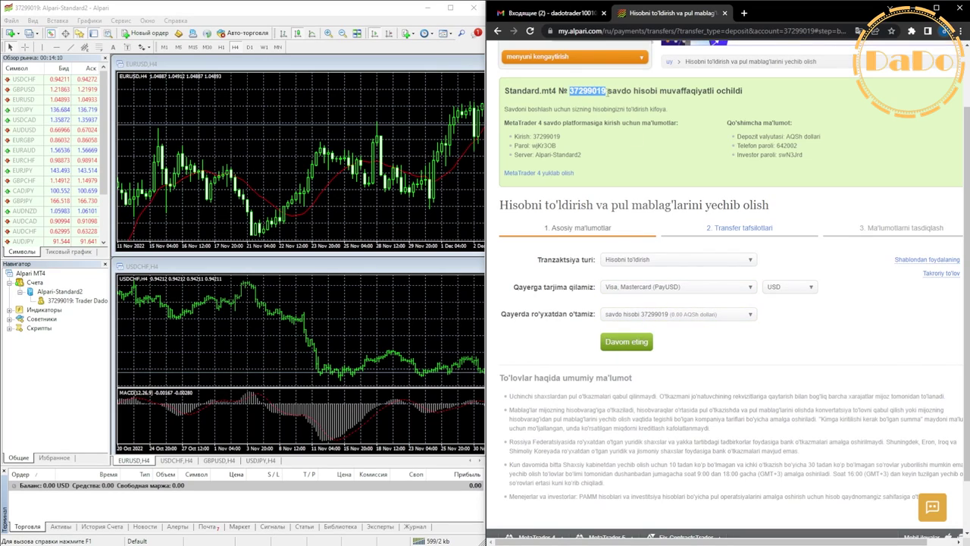
pyautogui.click(675, 315)
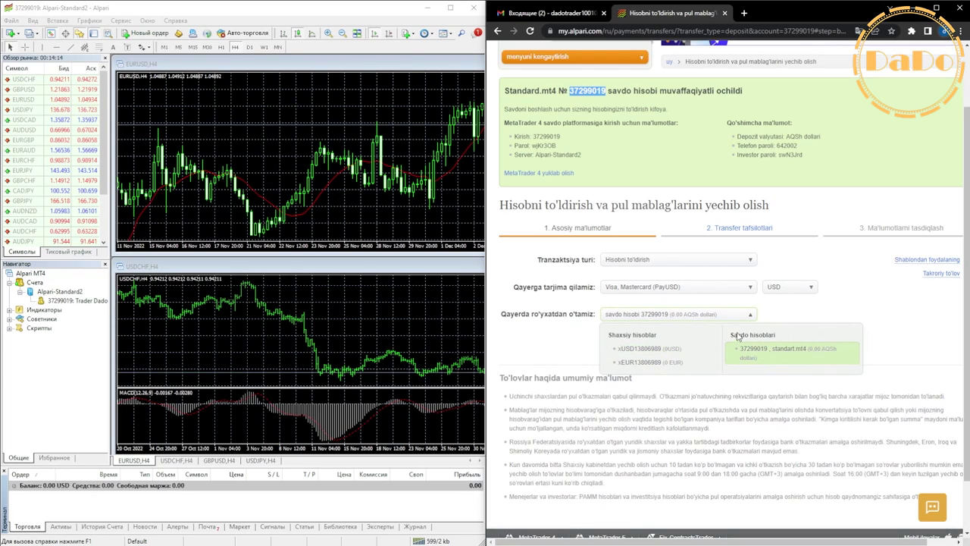
pyautogui.click(774, 358)
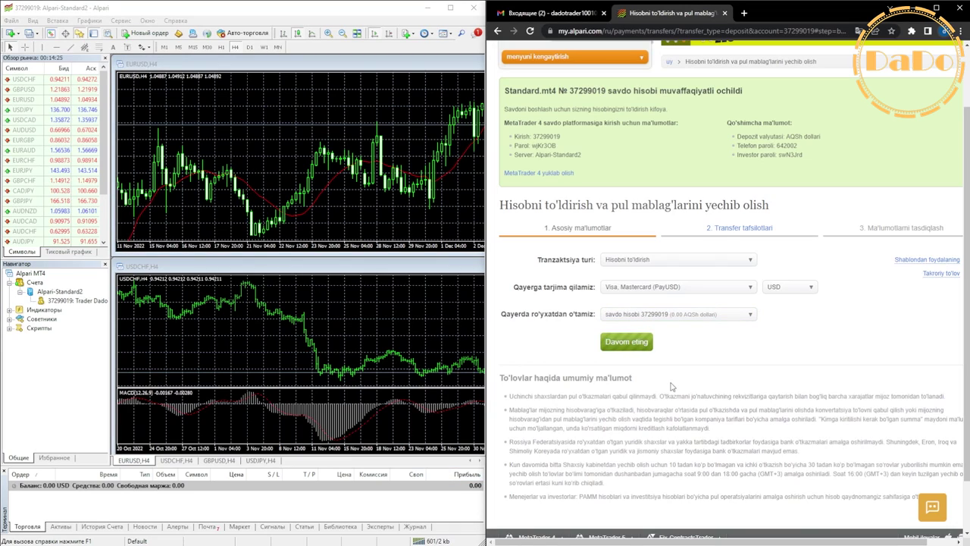
pyautogui.click(646, 343)
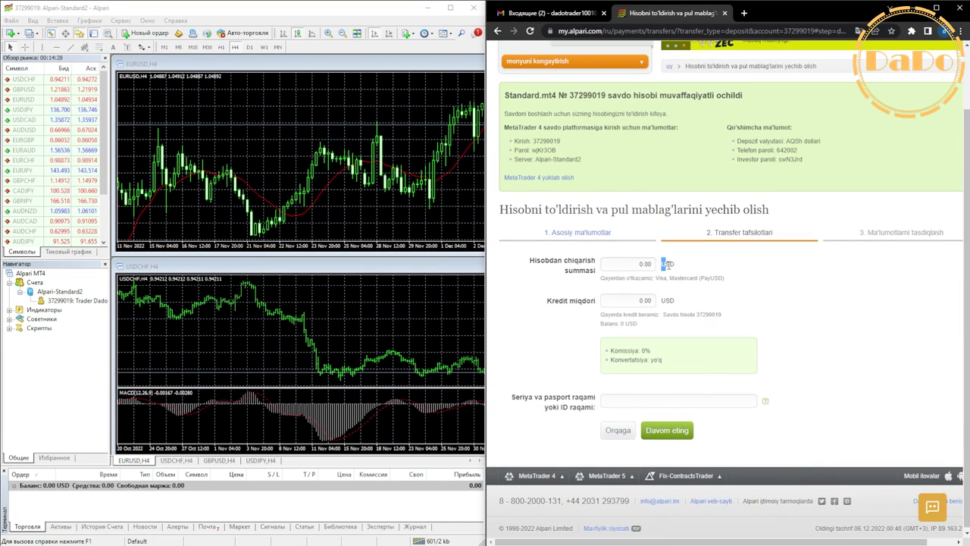
# Step: Set the credit amount to 1,000 USD
pyautogui.doubleClick(666, 263)
pyautogui.doubleClick(638, 300)
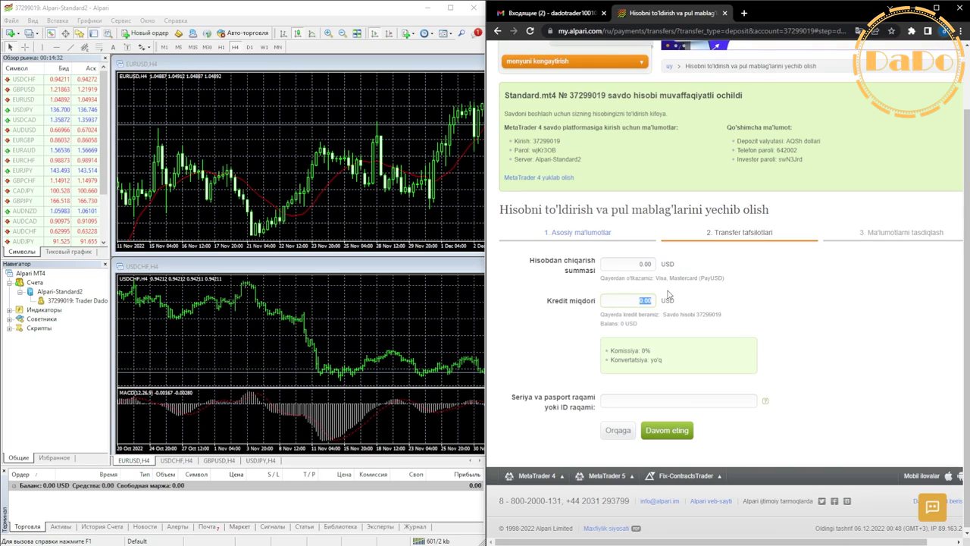
pyautogui.write('10000')
# Step: Check the debit, credit and 0% commission figures, fill in the passport/ID number, and continue
pyautogui.moveTo(622, 264); pyautogui.dragTo(653, 269)
pyautogui.click(771, 325)
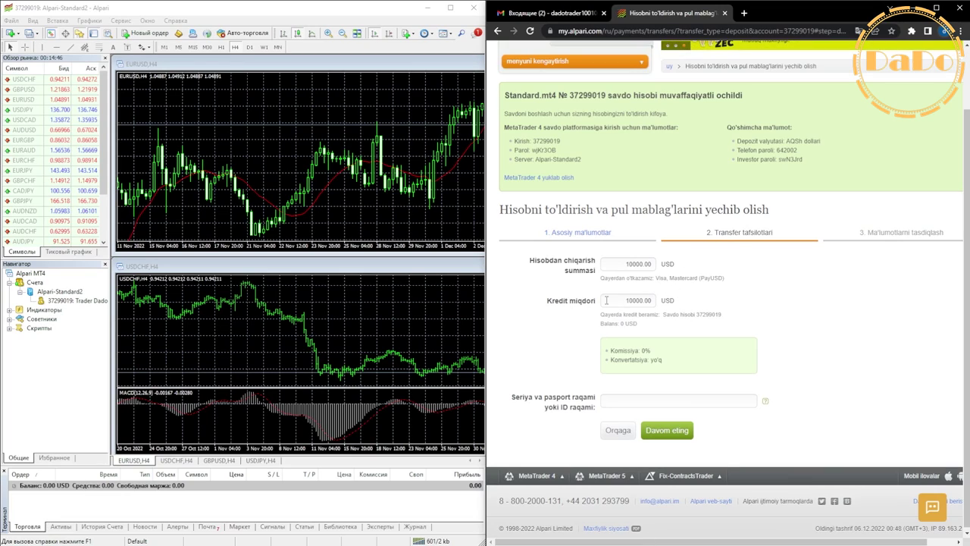
pyautogui.moveTo(622, 302); pyautogui.dragTo(656, 313)
pyautogui.moveTo(611, 352); pyautogui.dragTo(674, 363)
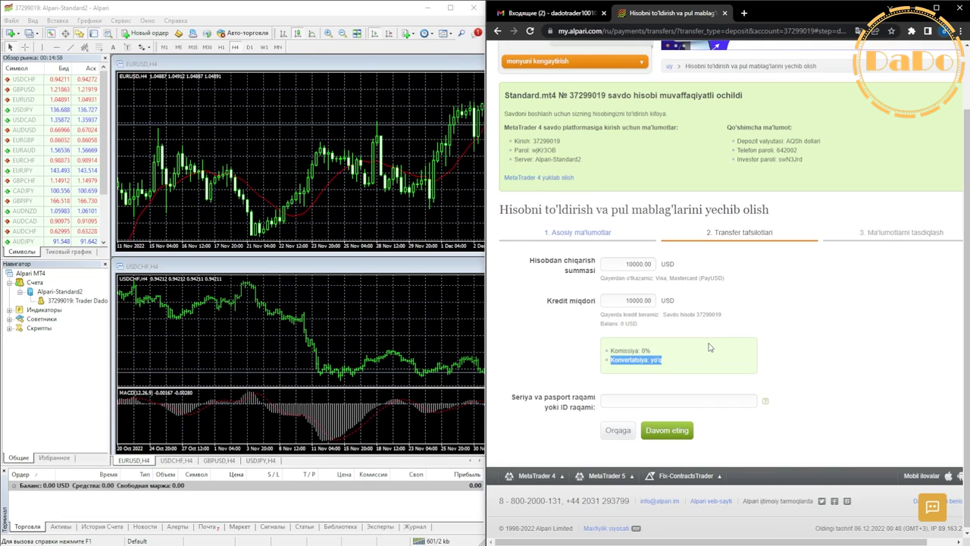
pyautogui.click(622, 402)
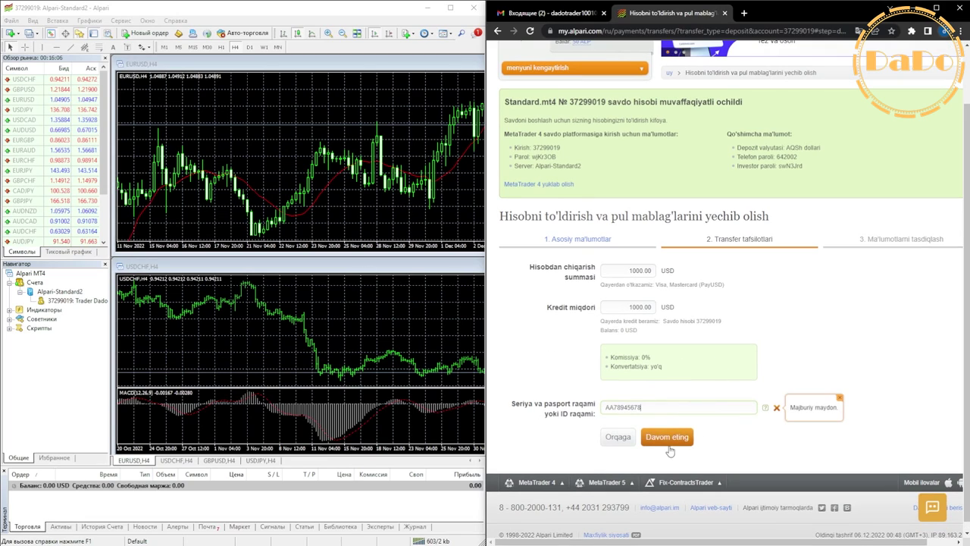
pyautogui.click(674, 447)
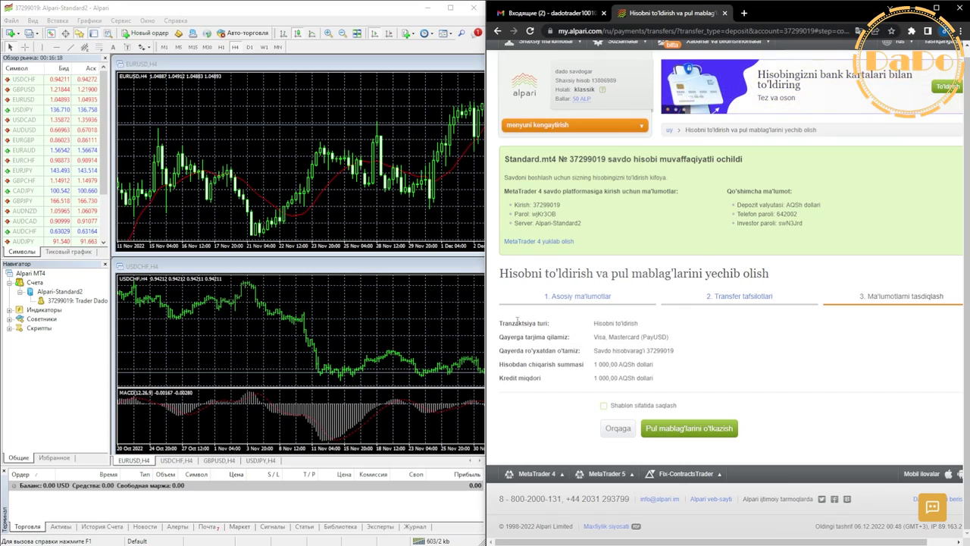
# Step: Review the 1,000 USD deposit details and submit the money transfer
pyautogui.moveTo(594, 324); pyautogui.dragTo(681, 355)
pyautogui.click(648, 367)
pyautogui.moveTo(594, 367); pyautogui.dragTo(652, 365)
pyautogui.moveTo(596, 377); pyautogui.dragTo(653, 378)
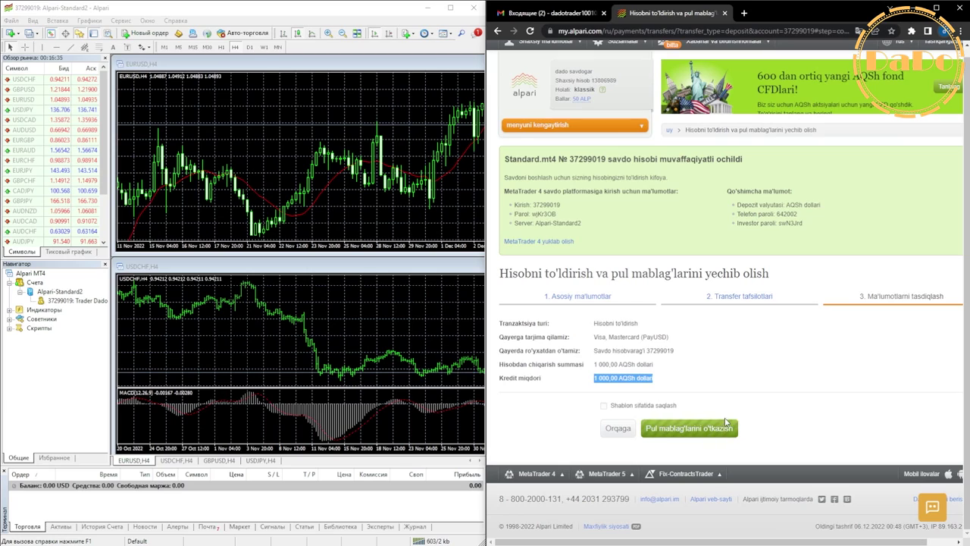
pyautogui.click(725, 422)
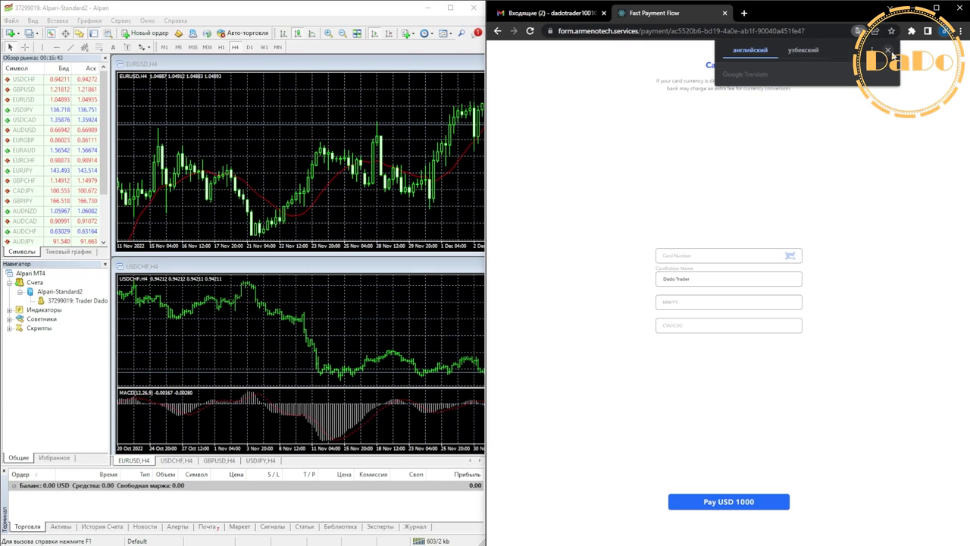
# Step: Dismiss the translation offer and place the sample card picture on the left beside the payment form
pyautogui.click(872, 99)
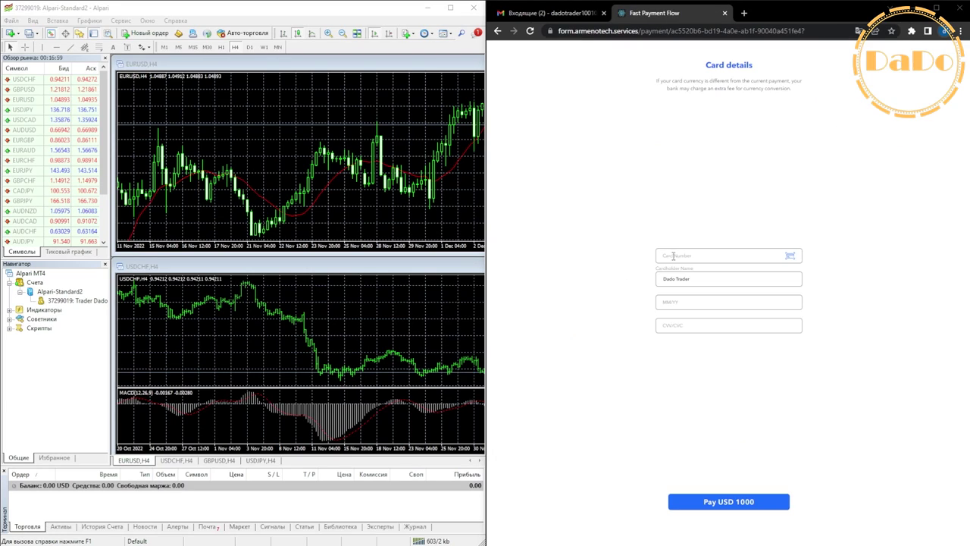
pyautogui.press('F3')
pyautogui.moveTo(712, 268); pyautogui.dragTo(421, 153)
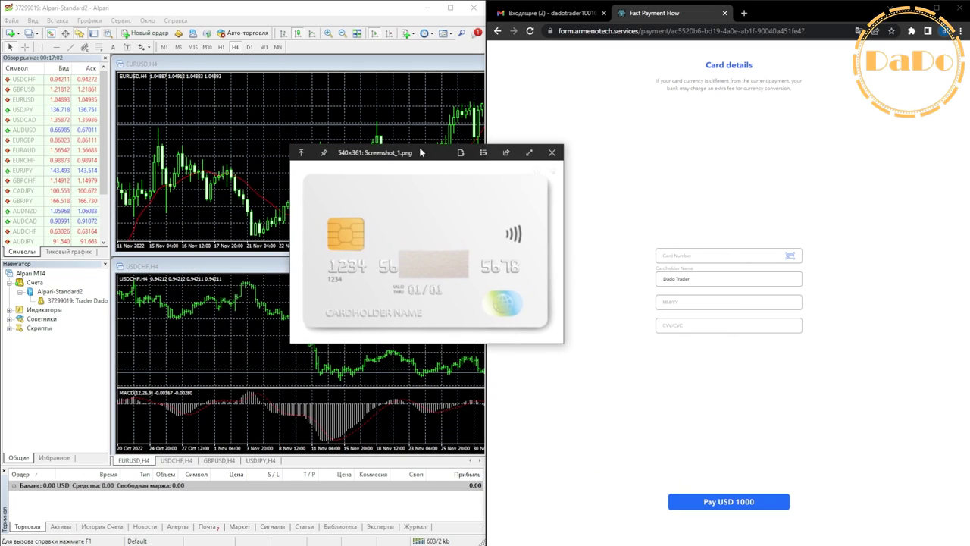
pyautogui.hotkey('ctrl', '+')
pyautogui.hotkey('ctrl', '+')
pyautogui.hotkey('ctrl', '+')
pyautogui.hotkey('ctrl', '+')
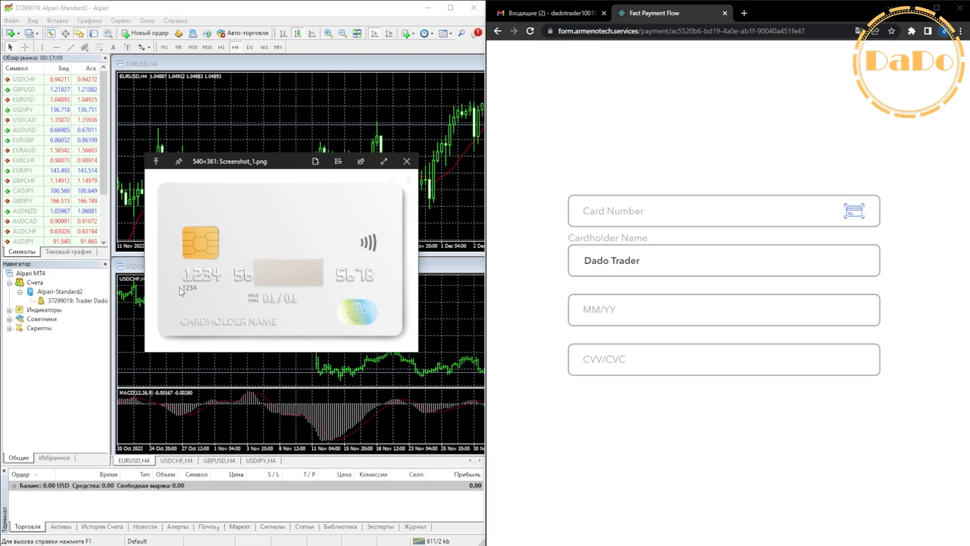
pyautogui.moveTo(292, 163); pyautogui.dragTo(1, 182)
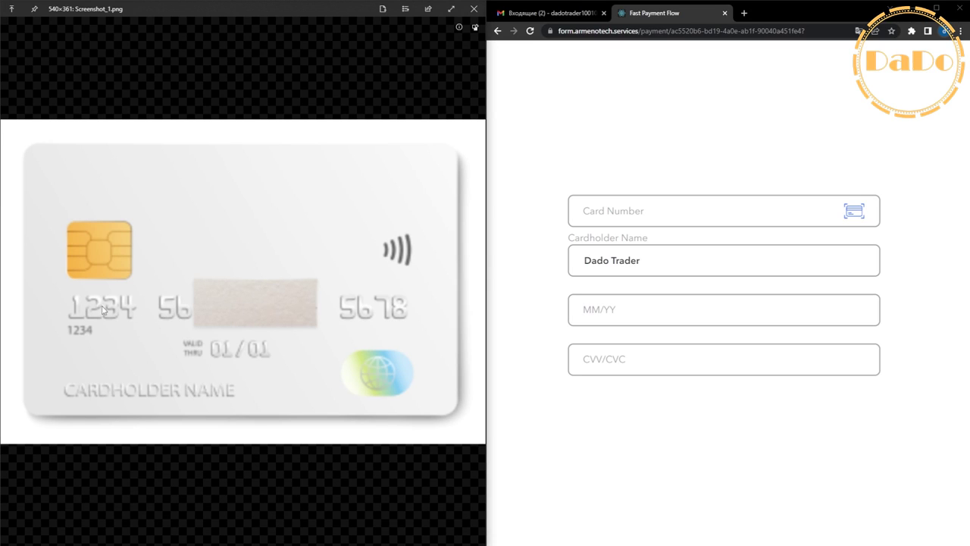
# Step: Enter the sample card number and keep the prefilled cardholder name
pyautogui.click(569, 224)
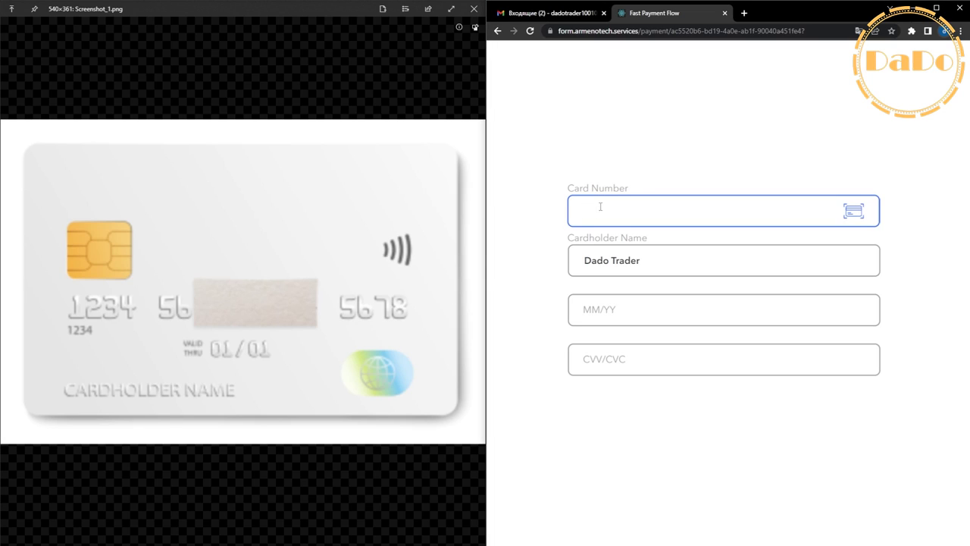
pyautogui.write('1234 1234 1234 1234')
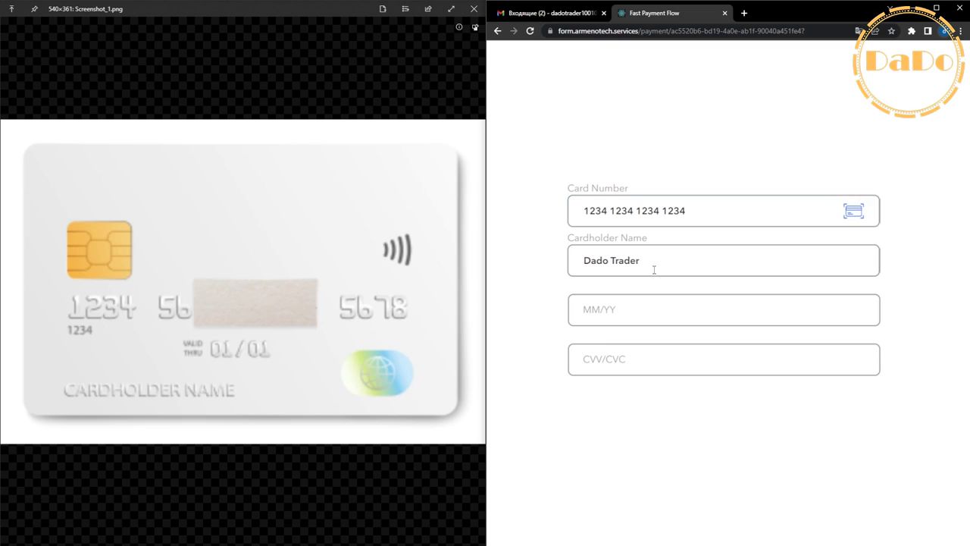
pyautogui.moveTo(655, 265); pyautogui.dragTo(678, 266)
pyautogui.click(608, 267)
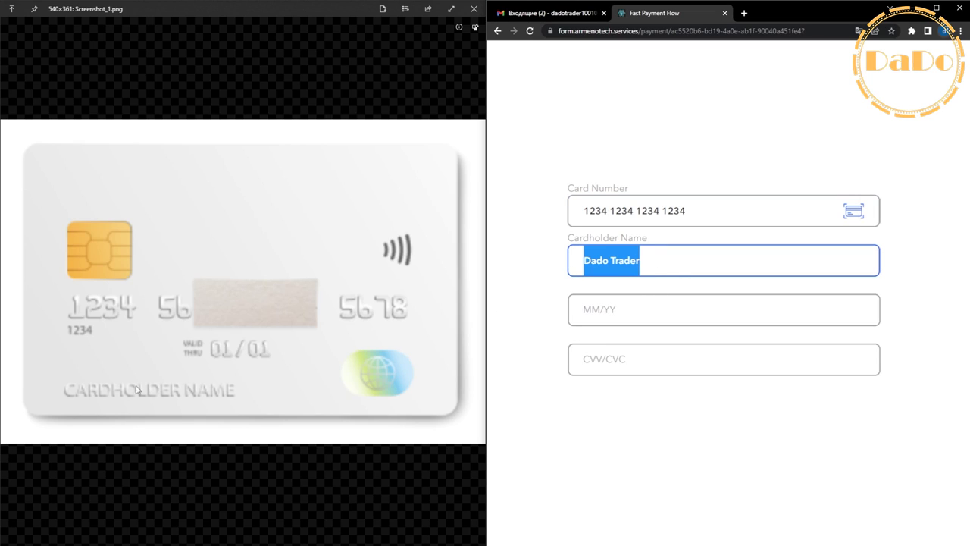
# Step: Fill in expiry 04/24 and the card's security code, checking the card image
pyautogui.click(623, 301)
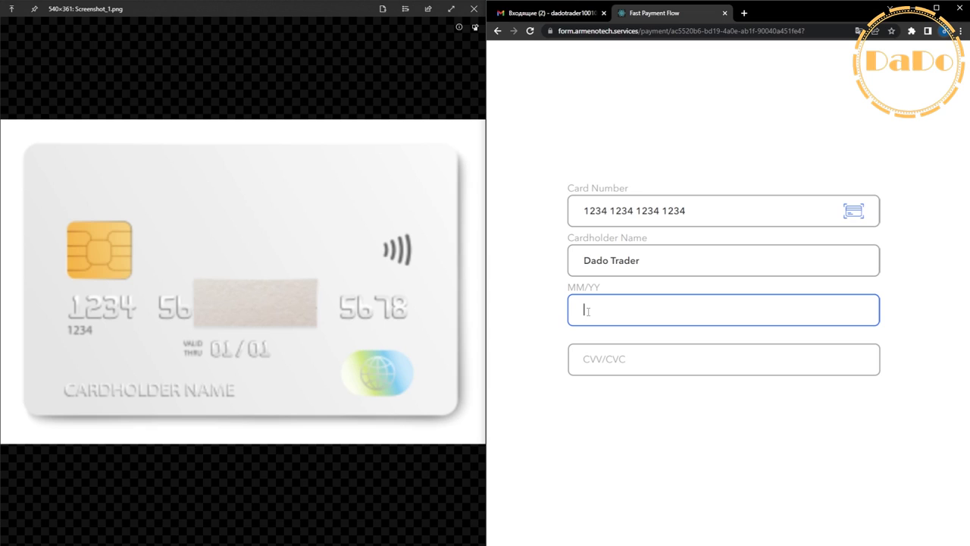
pyautogui.write('04/24')
pyautogui.hotkey('alt', 'Tab')
pyautogui.press('Right')
pyautogui.scroll(3, 265, 310)
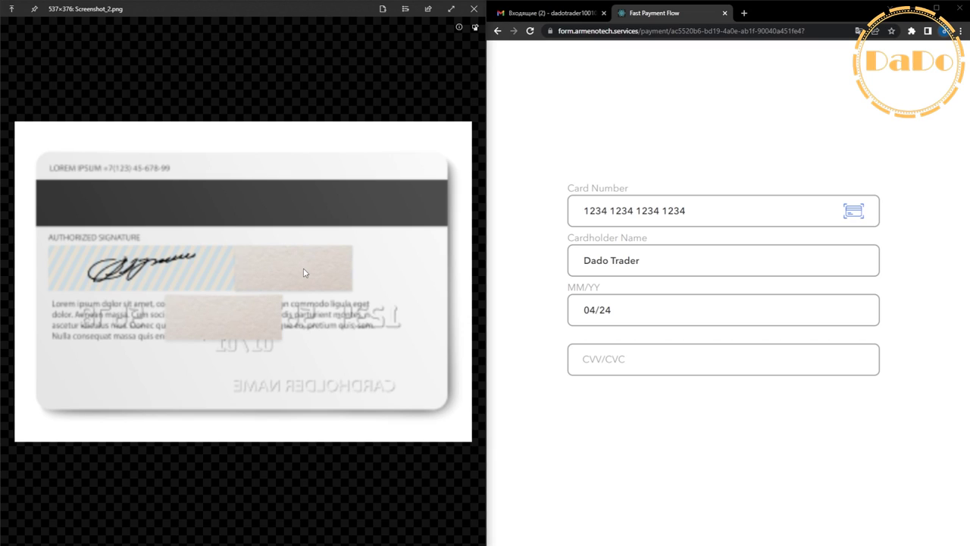
pyautogui.click(619, 361)
pyautogui.write('123')
pyautogui.click(648, 440)
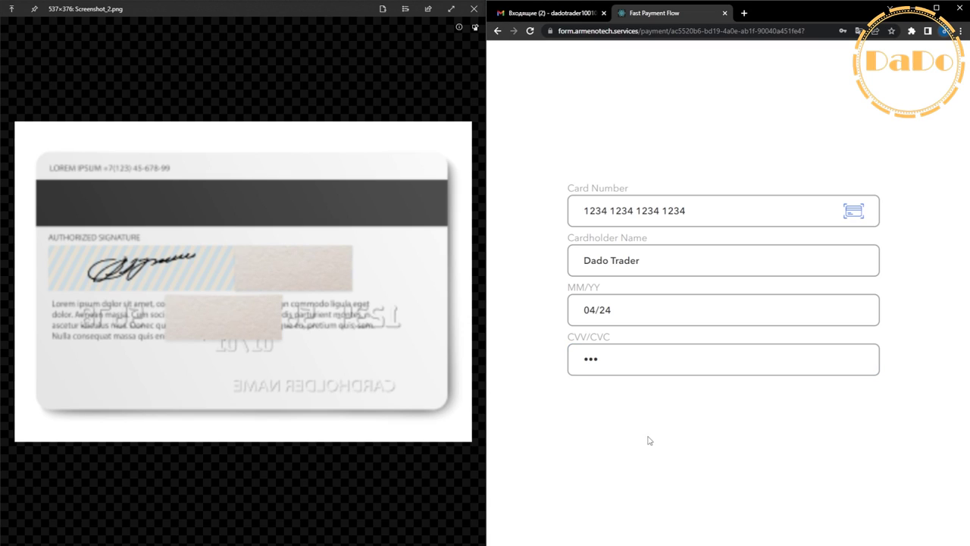
pyautogui.scroll(-4, 650, 438)
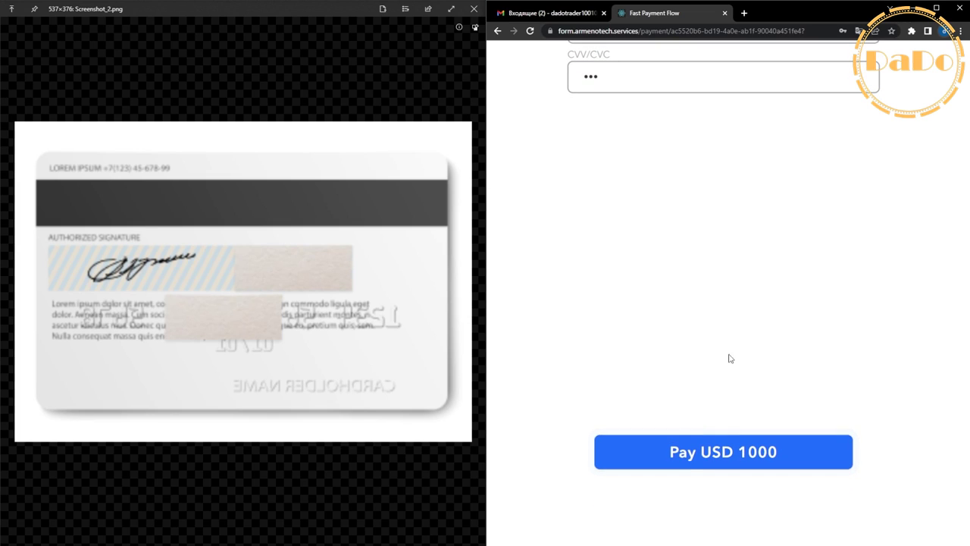
pyautogui.hotkey('ctrl', '-')
pyautogui.hotkey('ctrl', '-')
pyautogui.hotkey('ctrl', '-')
pyautogui.hotkey('ctrl', '-')
pyautogui.hotkey('ctrl', '-')
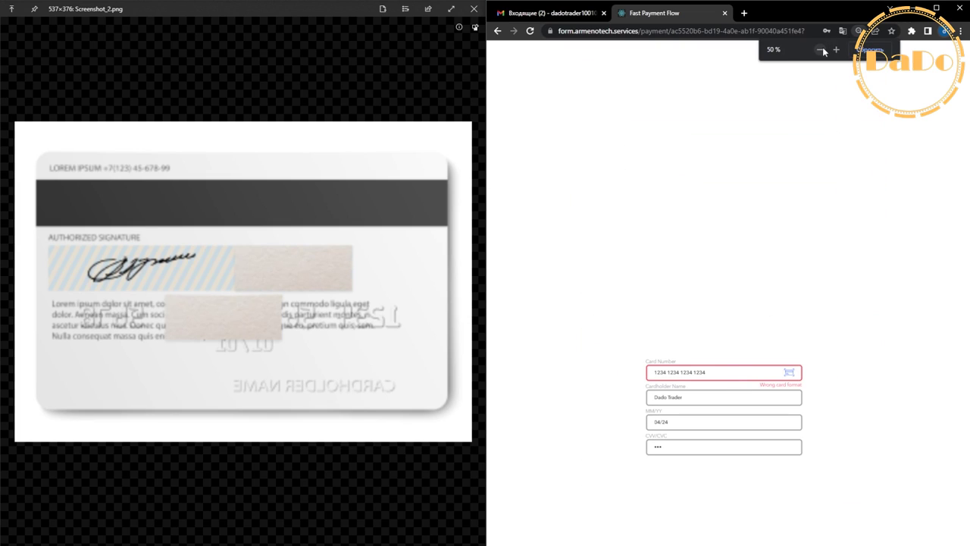
pyautogui.click(836, 49)
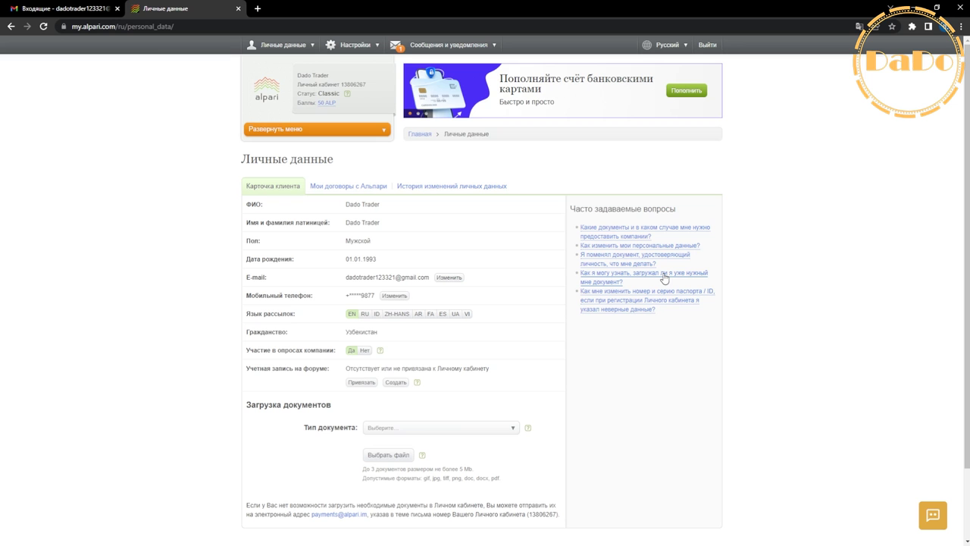
# Step: From the cabinet main page, start a deposit via HUMO & UZcard (UZS)
pyautogui.click(269, 85)
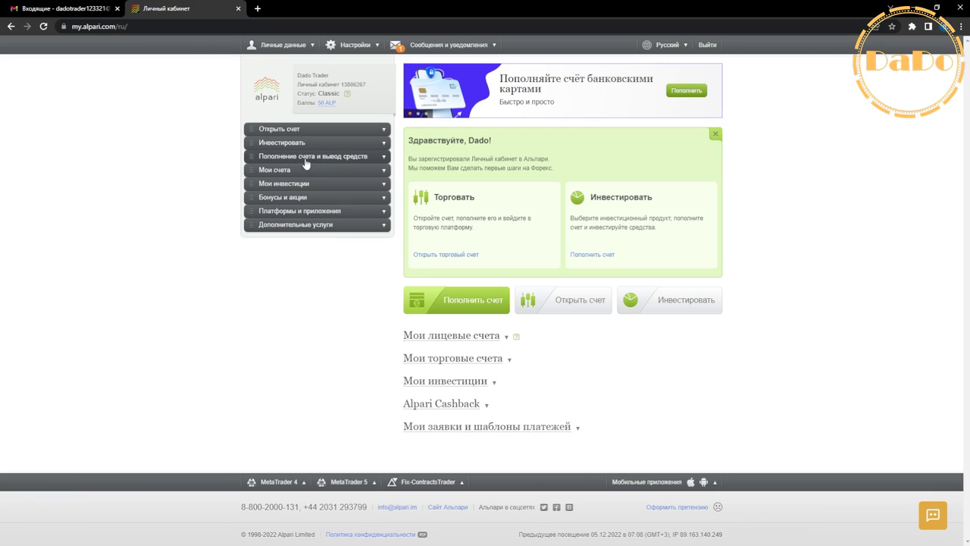
pyautogui.click(259, 158)
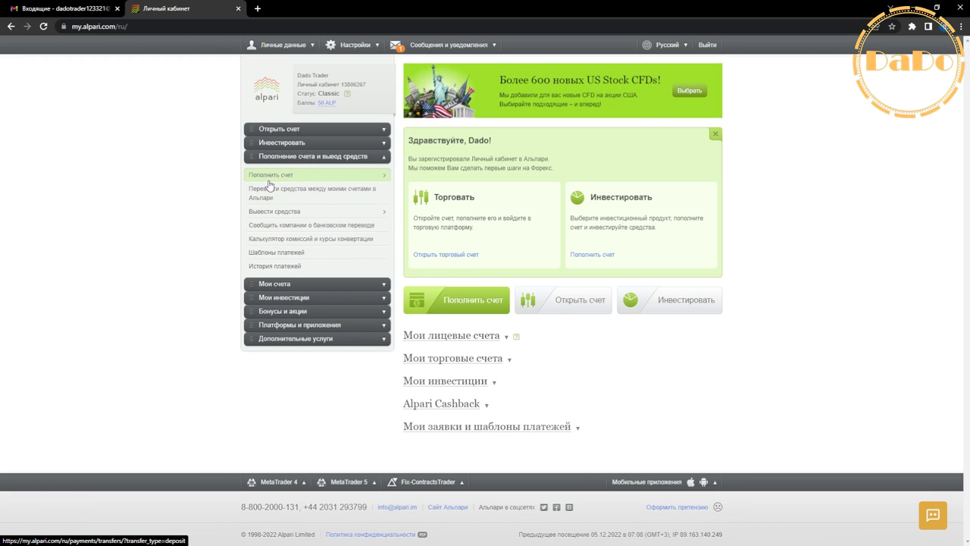
pyautogui.moveTo(360, 178)
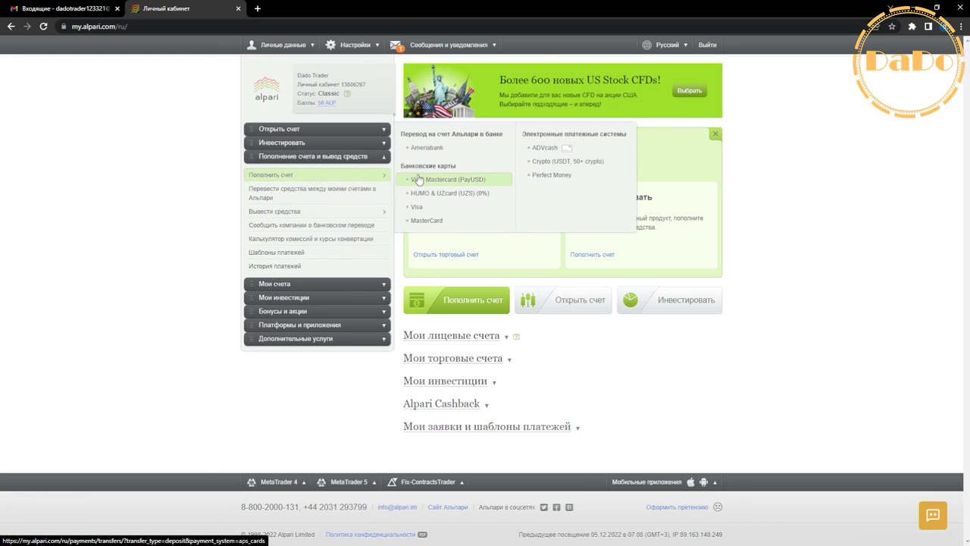
pyautogui.click(479, 193)
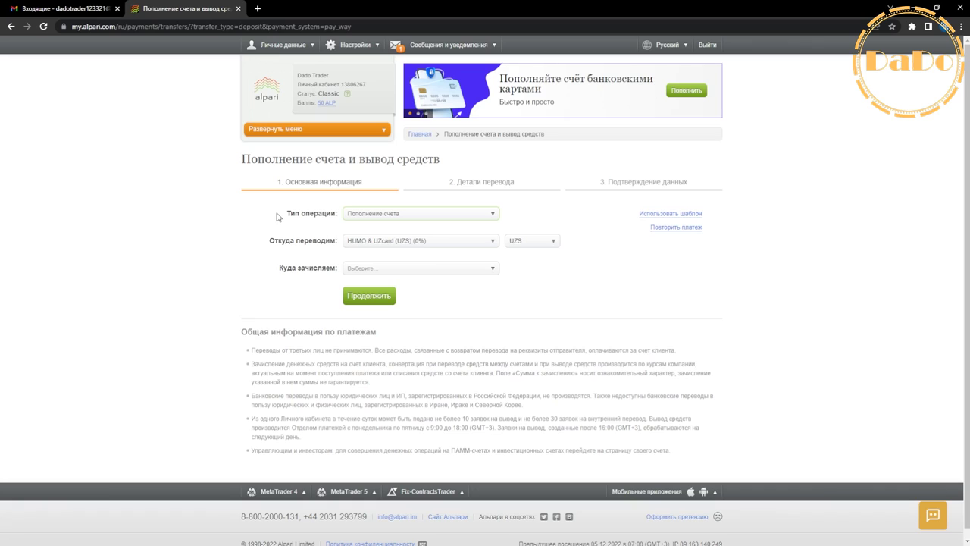
pyautogui.moveTo(277, 216); pyautogui.dragTo(329, 220)
pyautogui.click(320, 220)
# Step: Set the deposit from HUMO & UZcard in UZS into the USD personal account
pyautogui.click(376, 213)
pyautogui.click(387, 235)
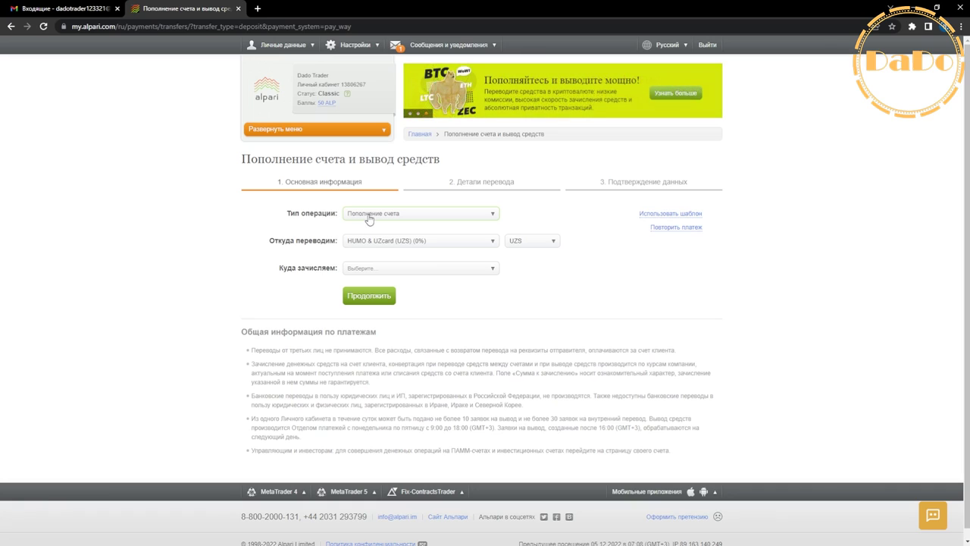
pyautogui.click(393, 214)
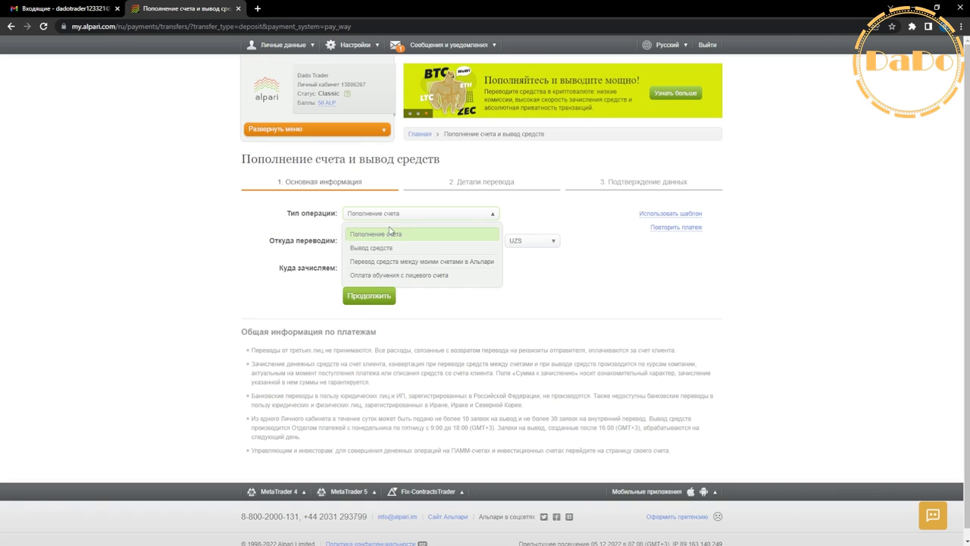
pyautogui.click(370, 232)
pyautogui.click(407, 243)
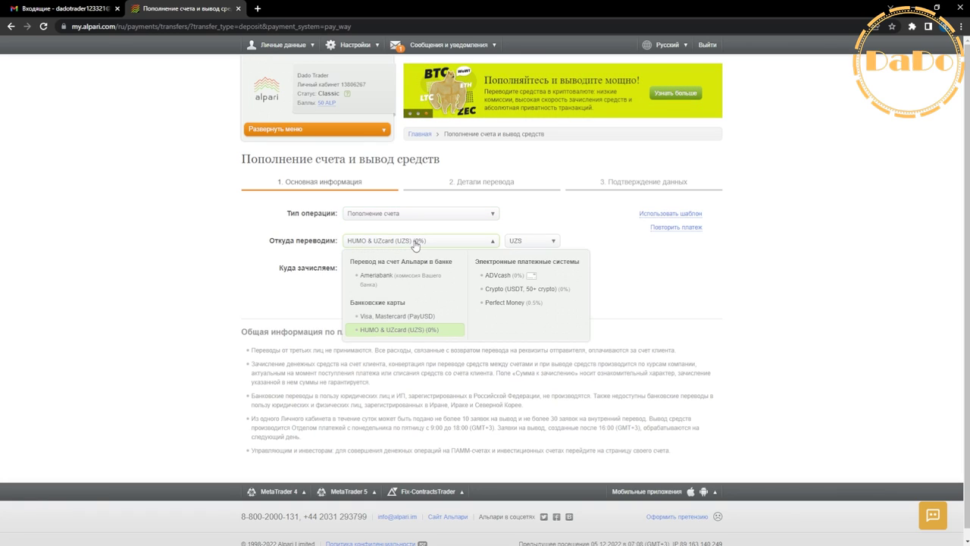
pyautogui.click(394, 240)
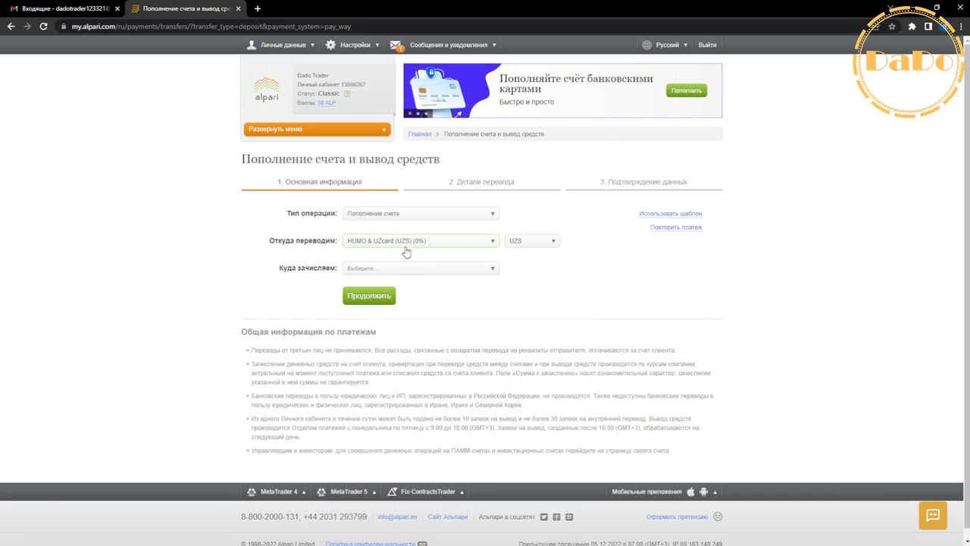
pyautogui.click(373, 270)
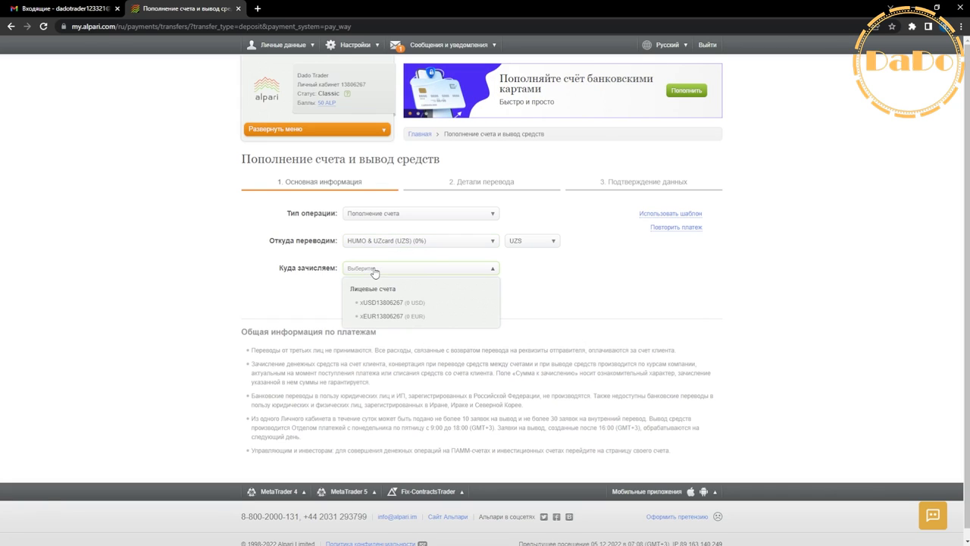
pyautogui.click(390, 303)
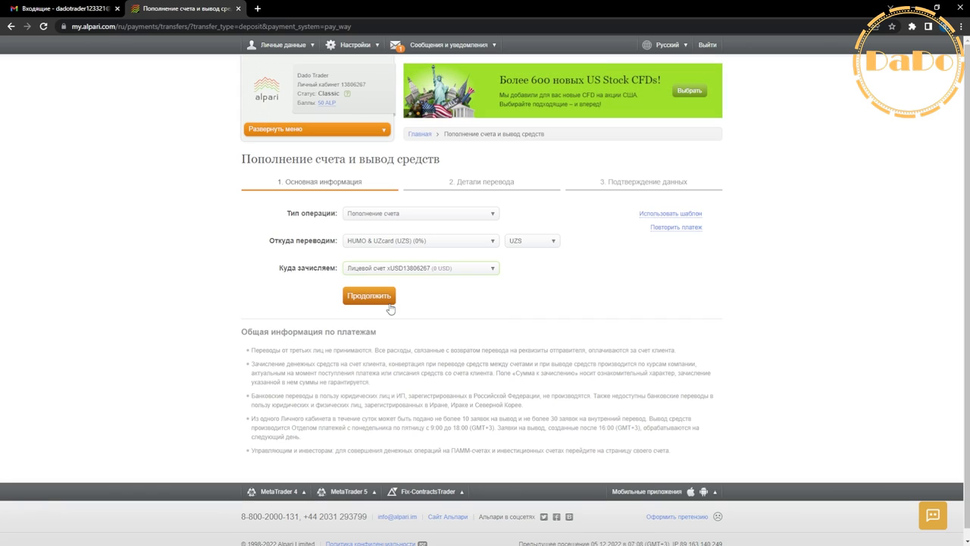
pyautogui.click(523, 241)
pyautogui.click(532, 265)
pyautogui.click(360, 293)
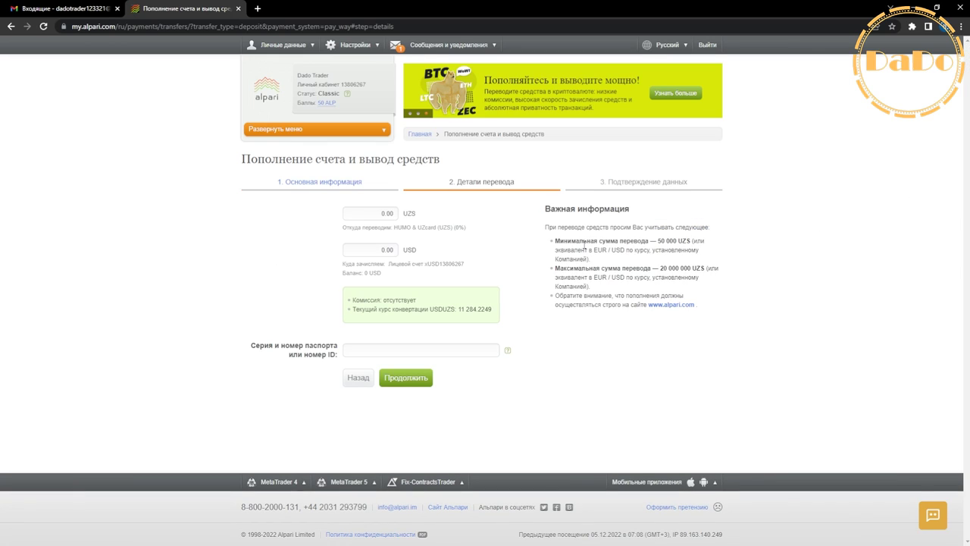
# Step: Set the deposit amount to 20000000.00 UZS, converting to 1772.39 USD
pyautogui.moveTo(658, 241); pyautogui.dragTo(692, 241)
pyautogui.hotkey('ctrl', 'c')
pyautogui.click(371, 213)
pyautogui.hotkey('ctrl', 'v')
pyautogui.moveTo(660, 267); pyautogui.dragTo(690, 268)
pyautogui.doubleClick(387, 250)
pyautogui.hotkey('ctrl', 'v')
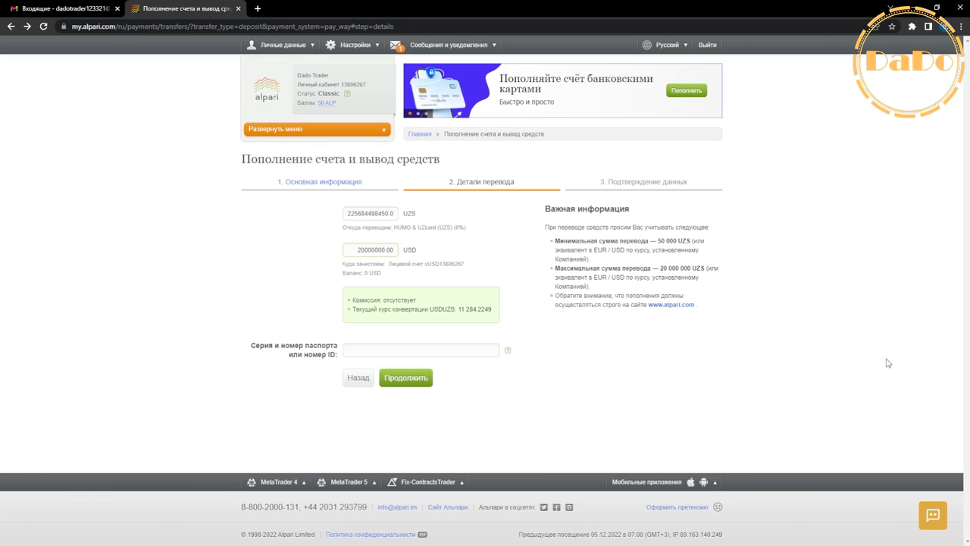
pyautogui.doubleClick(370, 213)
pyautogui.hotkey('ctrl', 'v')
pyautogui.click(632, 304)
pyautogui.moveTo(374, 250); pyautogui.dragTo(390, 247)
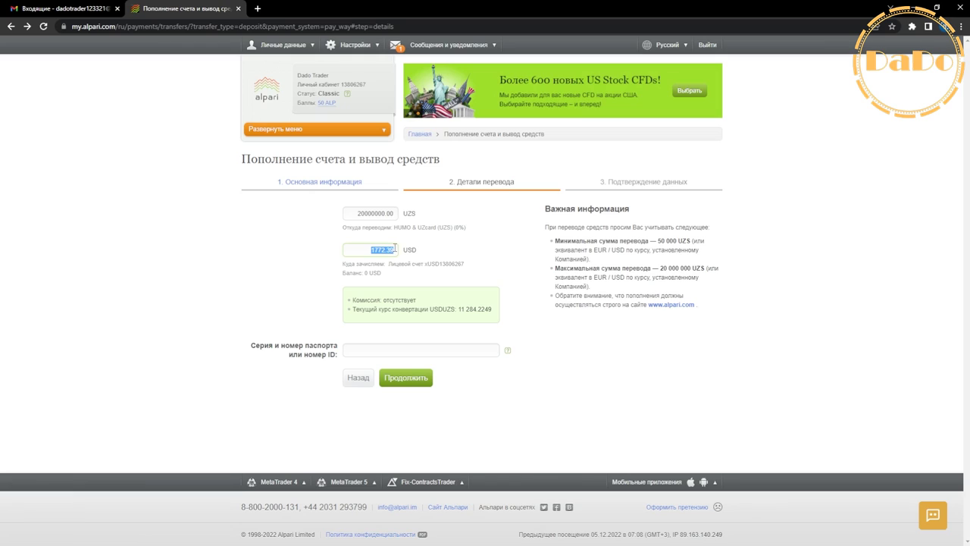
pyautogui.click(509, 331)
# Step: Enter the passport or ID number and continue to the confirmation step
pyautogui.click(402, 381)
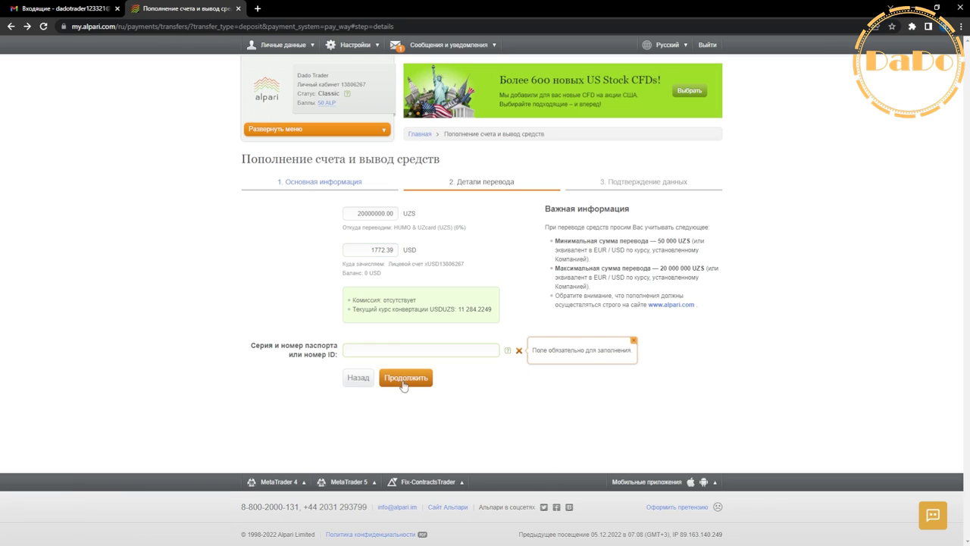
pyautogui.click(488, 347)
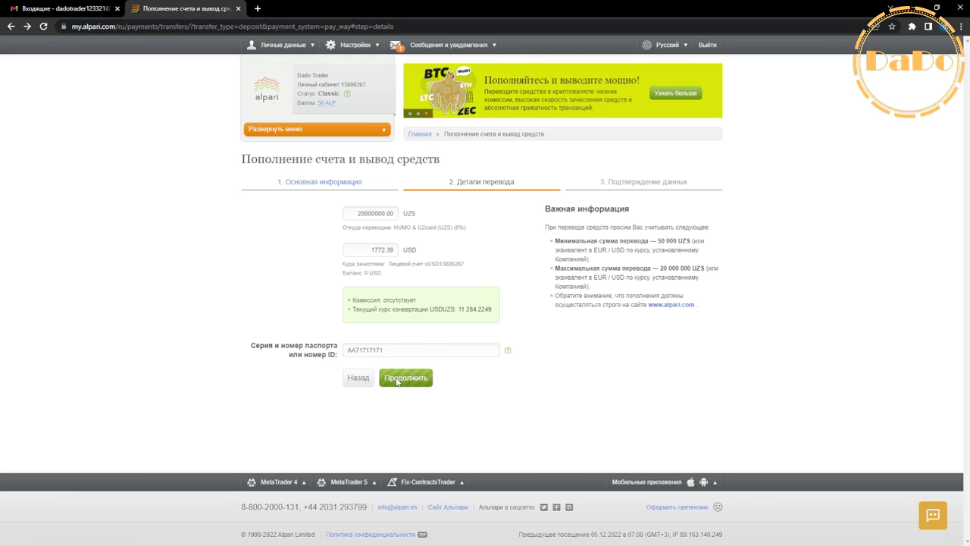
pyautogui.click(405, 378)
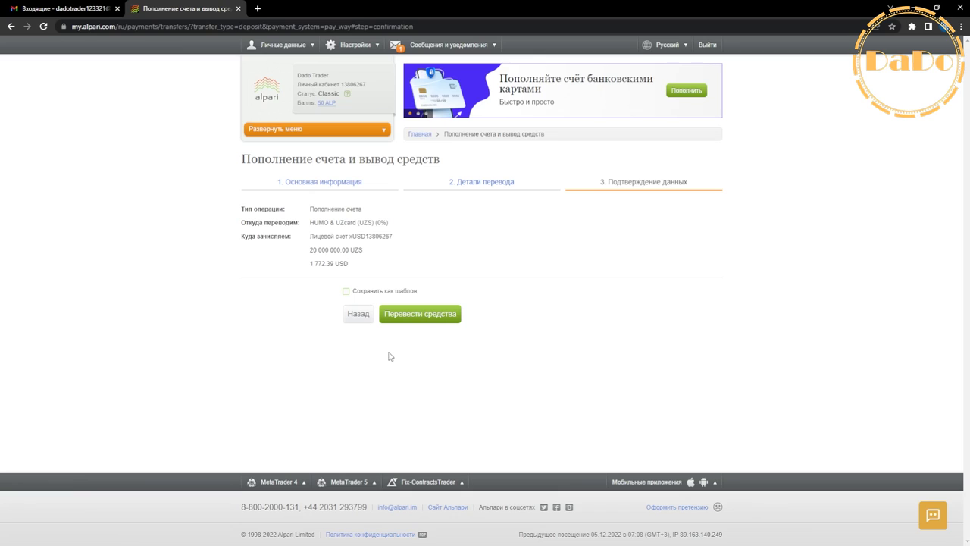
# Step: Review the 0% fee, 20 000 000.00 UZS and 1 772.39 USD rows, then transfer the funds
pyautogui.moveTo(239, 213); pyautogui.dragTo(366, 210)
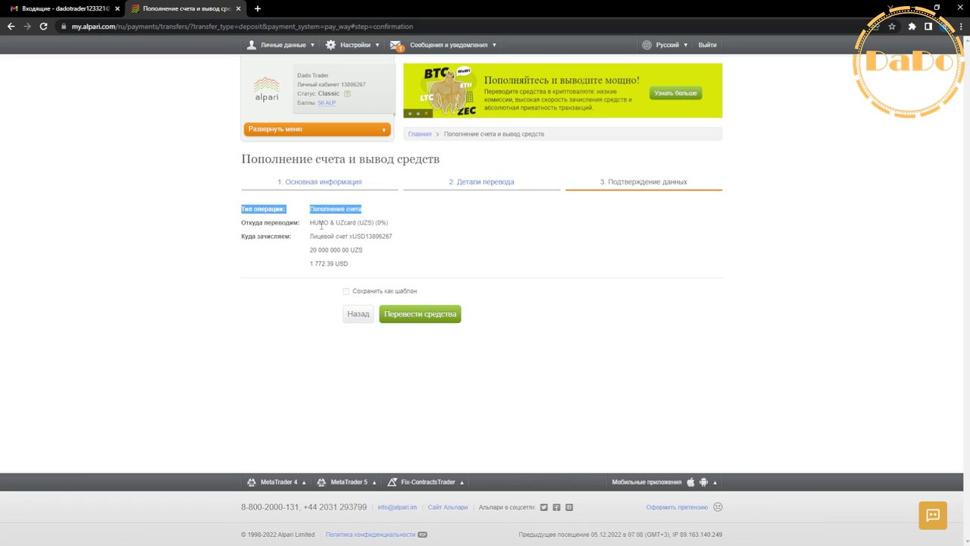
pyautogui.doubleClick(380, 223)
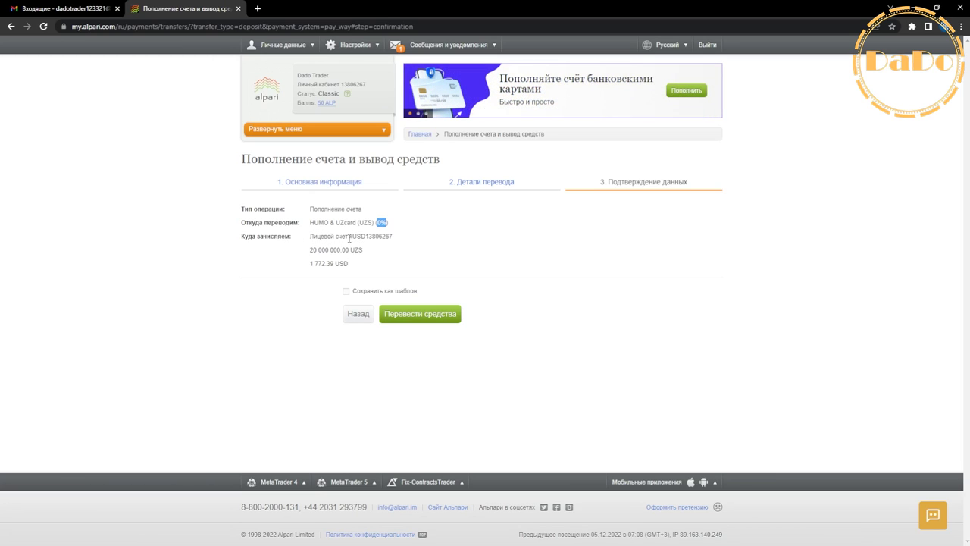
pyautogui.click(349, 237)
pyautogui.tripleClick(377, 253)
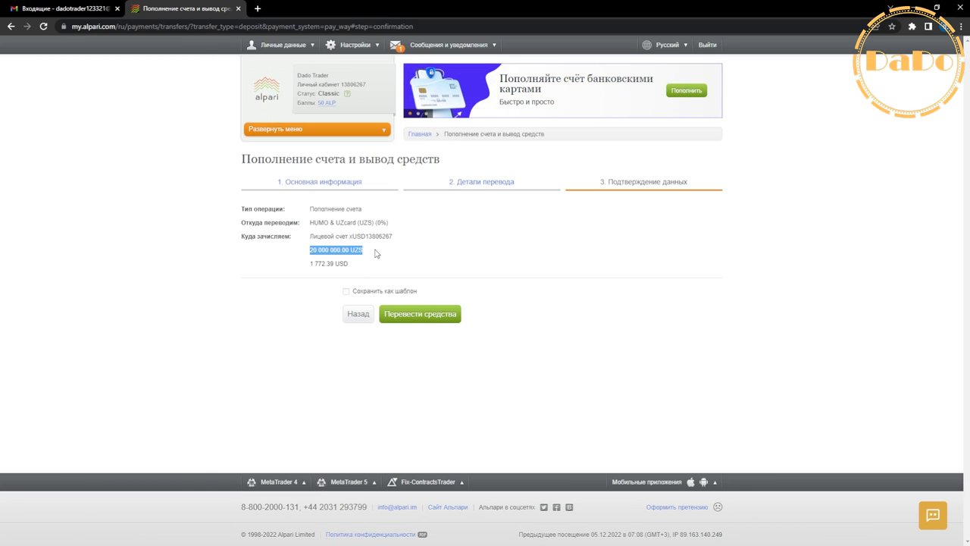
pyautogui.click(308, 268)
pyautogui.moveTo(308, 268); pyautogui.dragTo(354, 267)
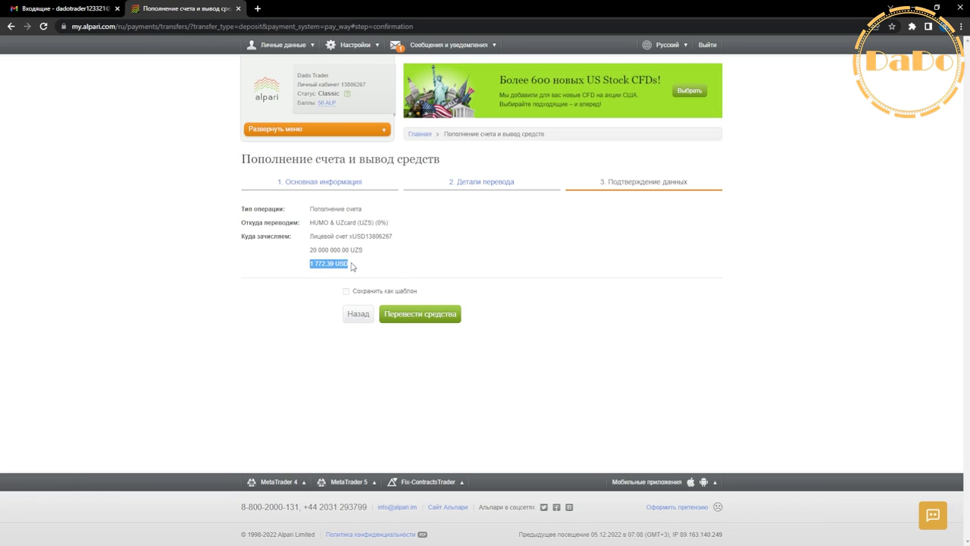
pyautogui.click(389, 271)
pyautogui.click(423, 321)
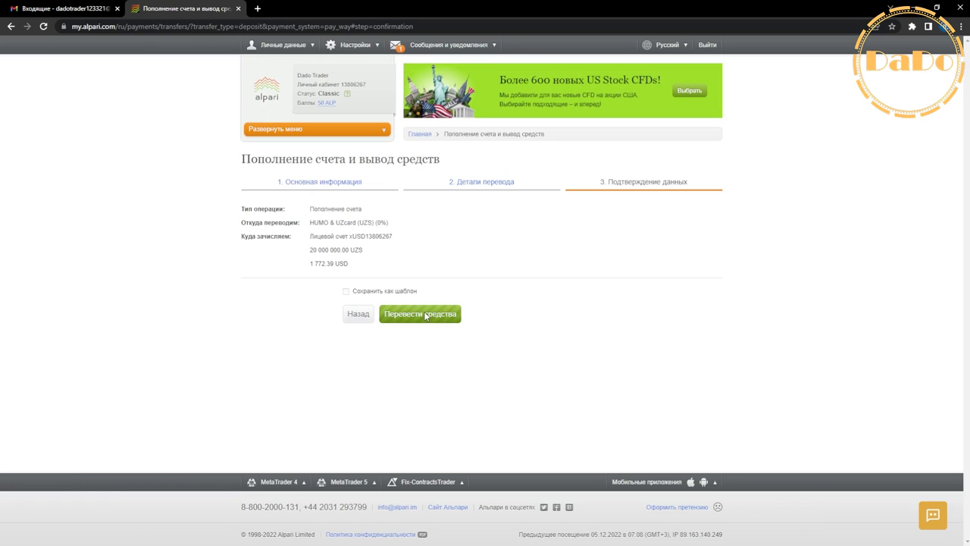
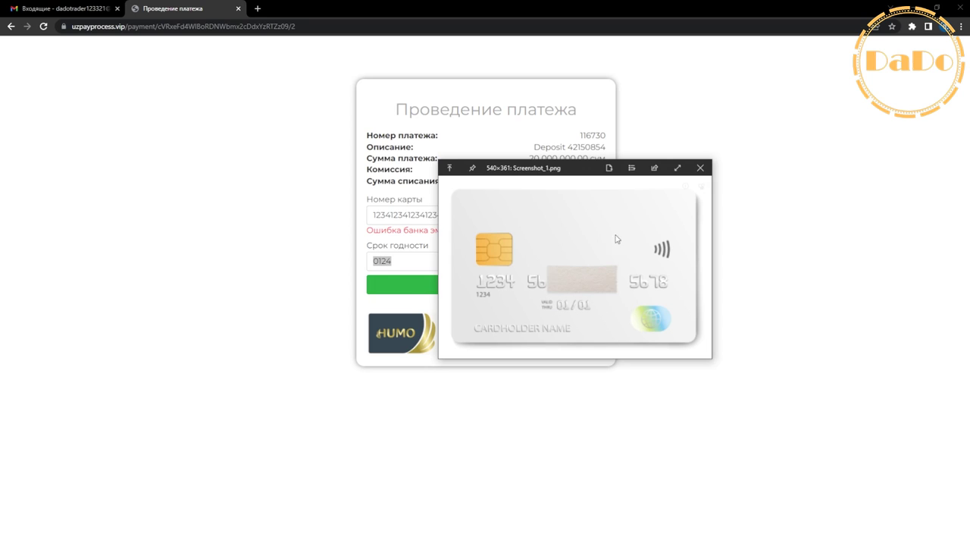
# Step: Close the Screenshot_1.png card picture viewer to bring the 20 000 000.00 sum payment form back into view
pyautogui.click(700, 168)
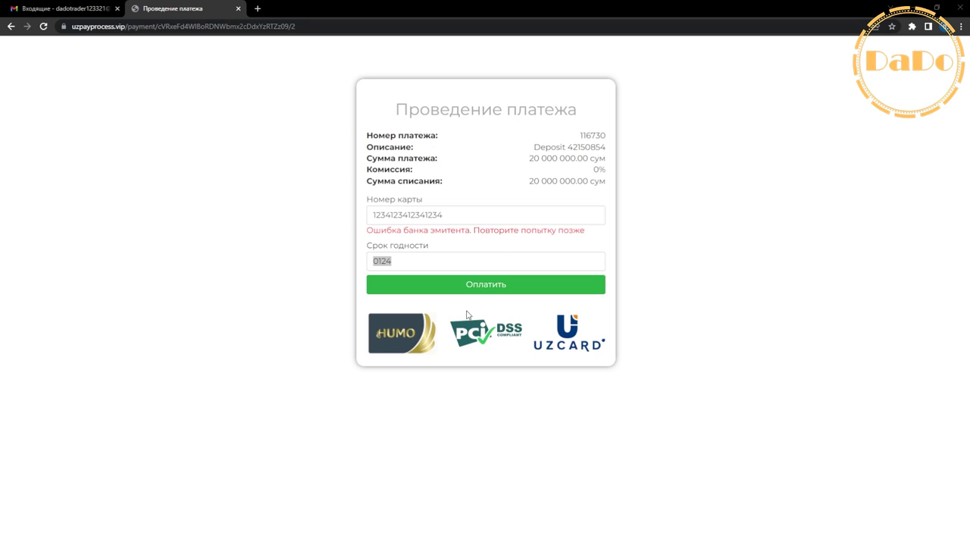
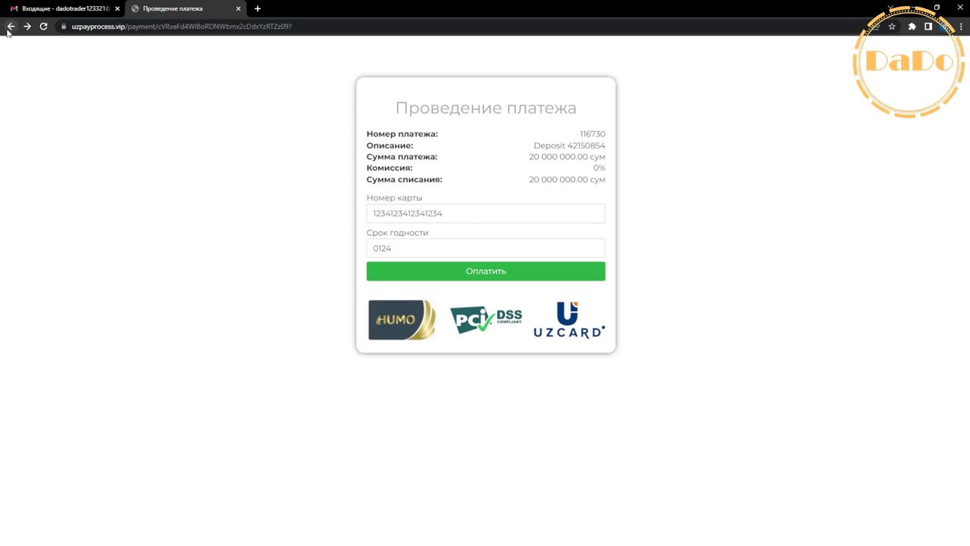
# Step: Go back and set up a Вывод средств from the xUSD account to HUMO & UZcard (UZS), then continue
pyautogui.click(10, 28)
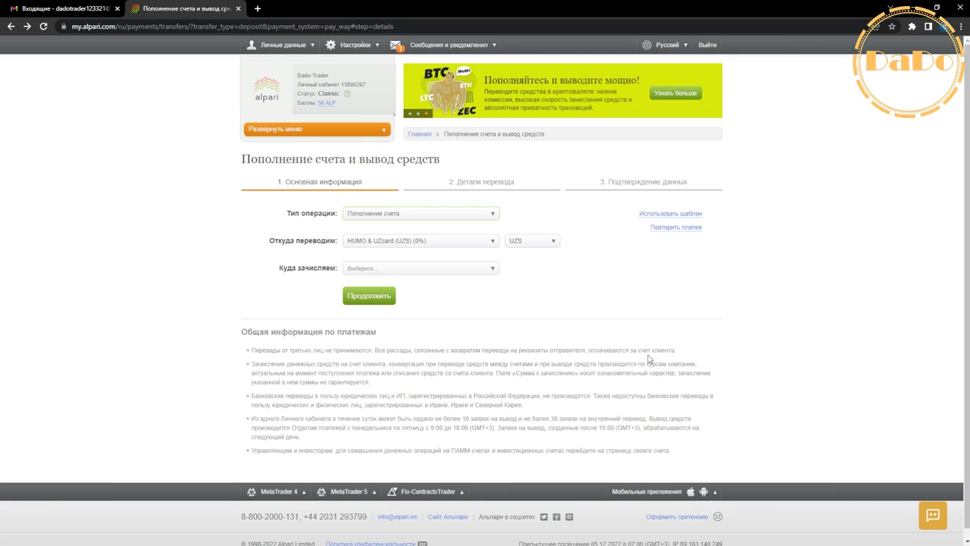
pyautogui.click(417, 215)
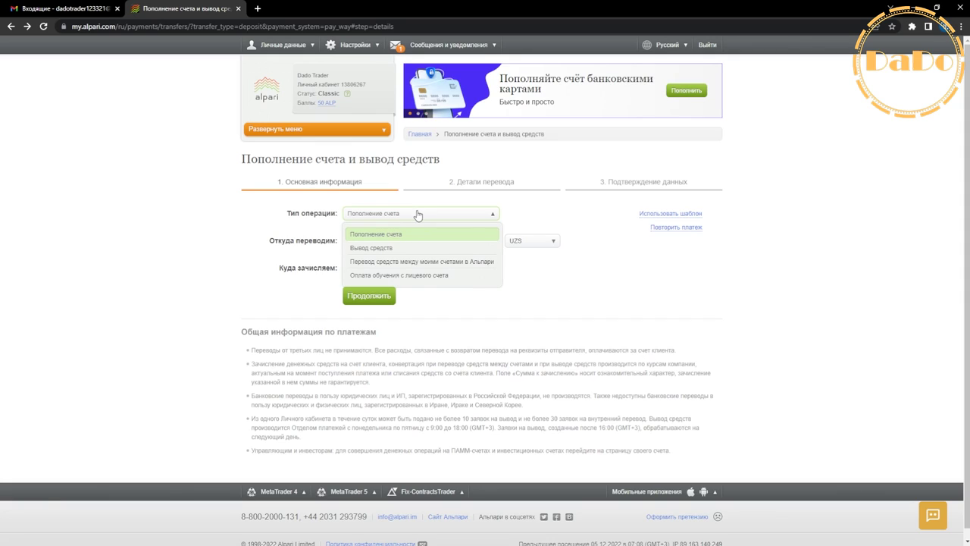
pyautogui.click(390, 251)
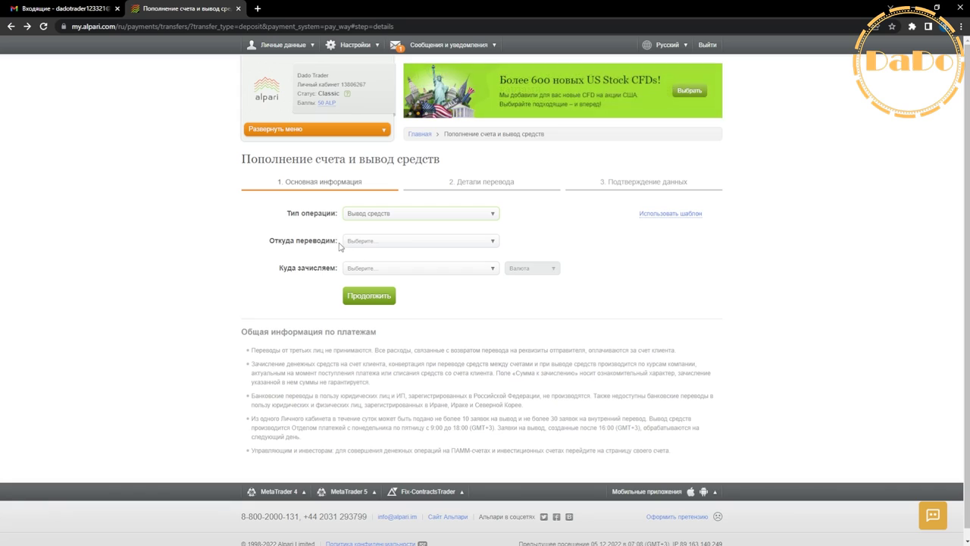
pyautogui.moveTo(340, 247); pyautogui.dragTo(265, 246)
pyautogui.click(383, 249)
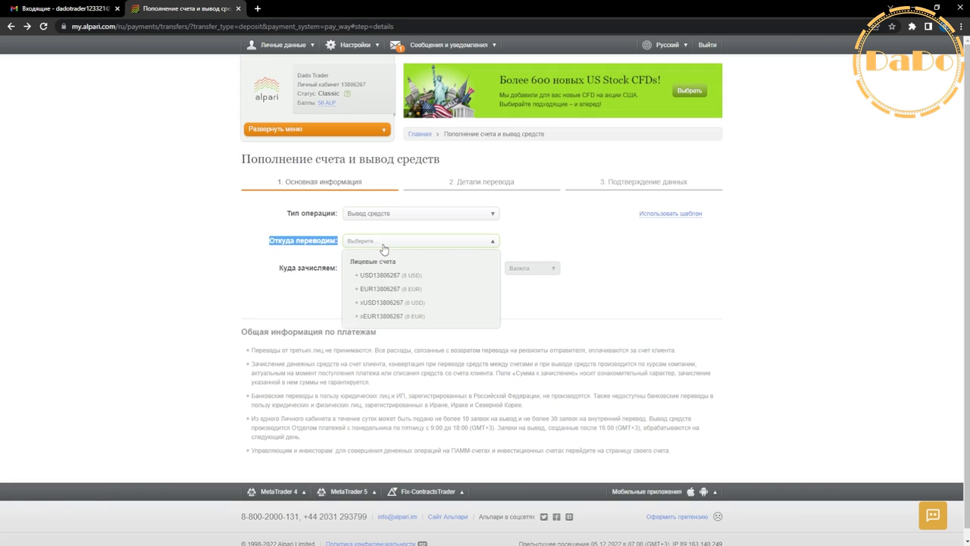
pyautogui.click(377, 303)
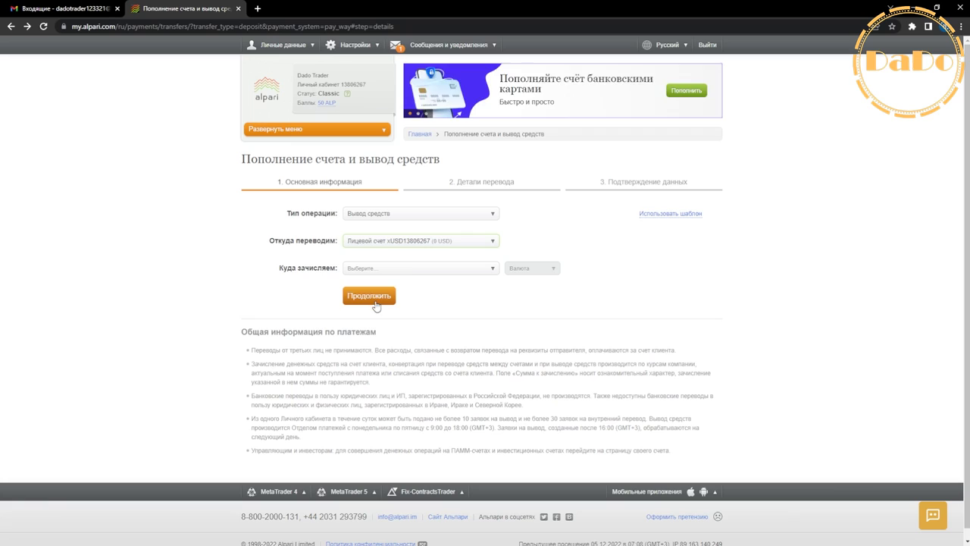
pyautogui.click(383, 271)
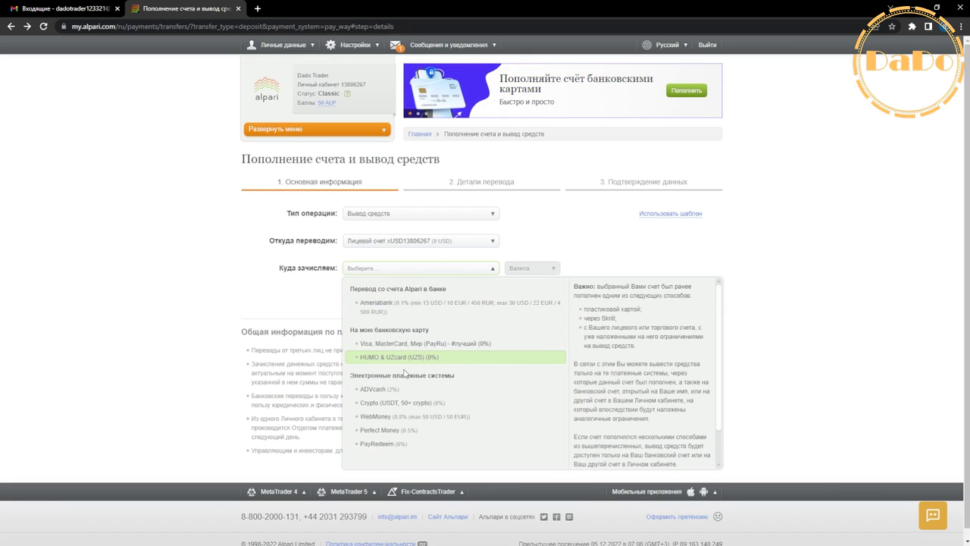
pyautogui.click(413, 359)
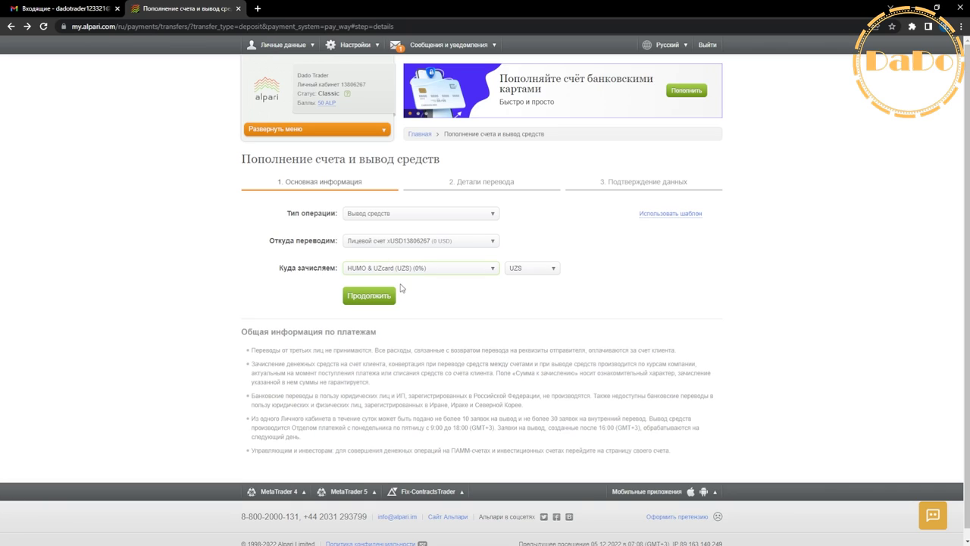
pyautogui.click(361, 297)
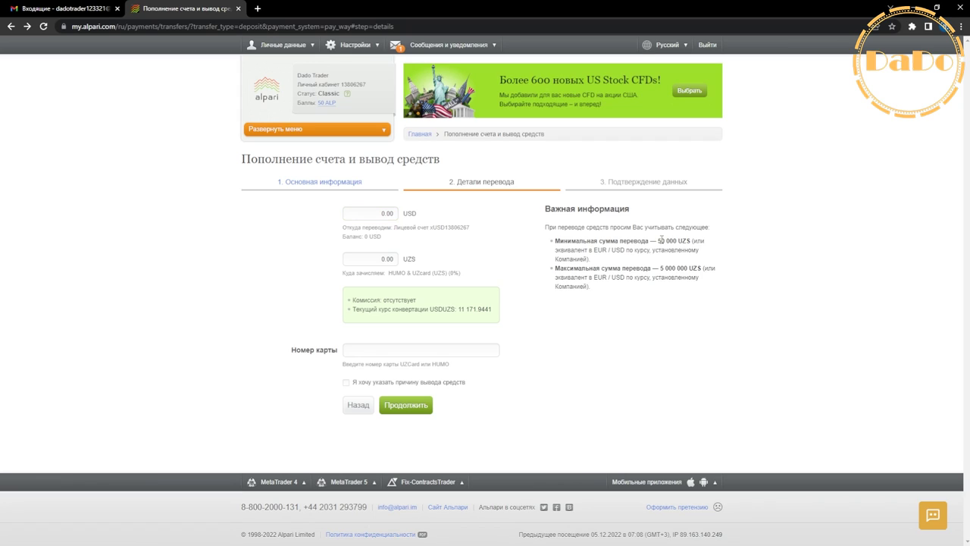
# Step: Request a 5000000 UZS card withdrawal, dismiss the insufficient-funds error, and switch to Gmail
pyautogui.moveTo(661, 238); pyautogui.dragTo(688, 269)
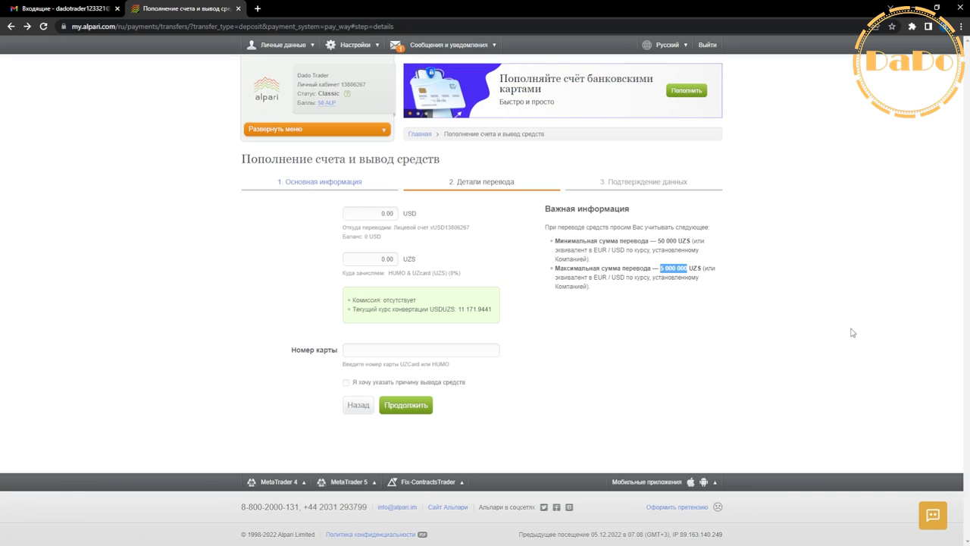
pyautogui.moveTo(660, 268); pyautogui.dragTo(376, 259)
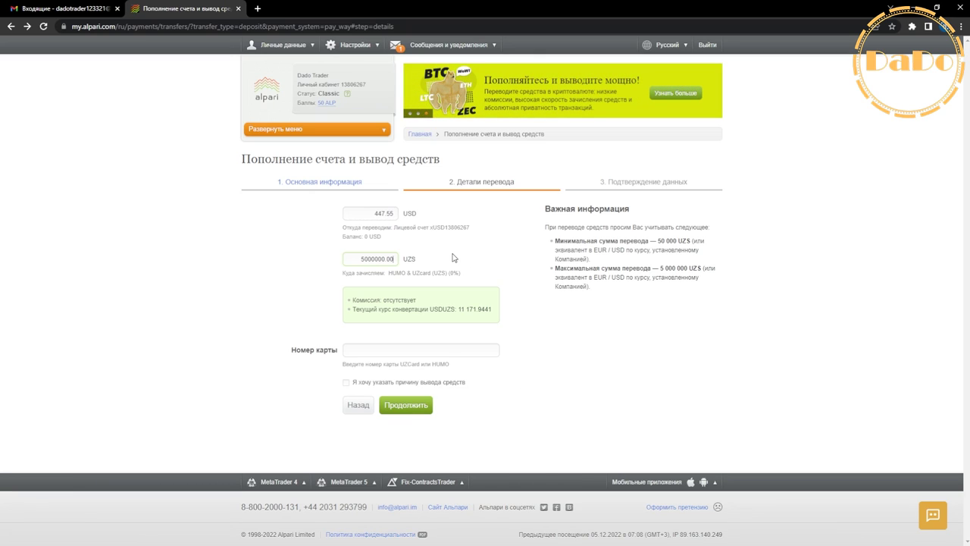
pyautogui.click(351, 349)
pyautogui.write('1324123412341234')
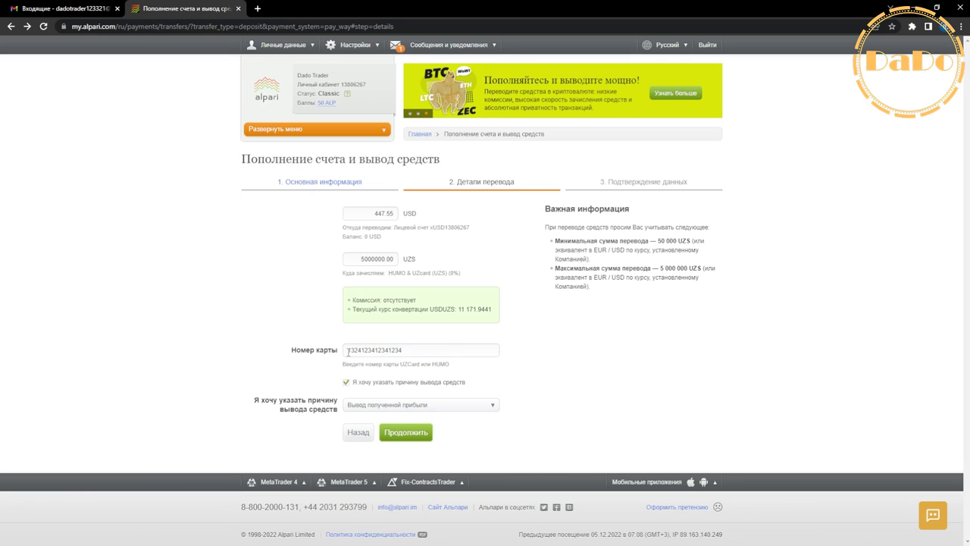
pyautogui.moveTo(349, 352); pyautogui.dragTo(418, 349)
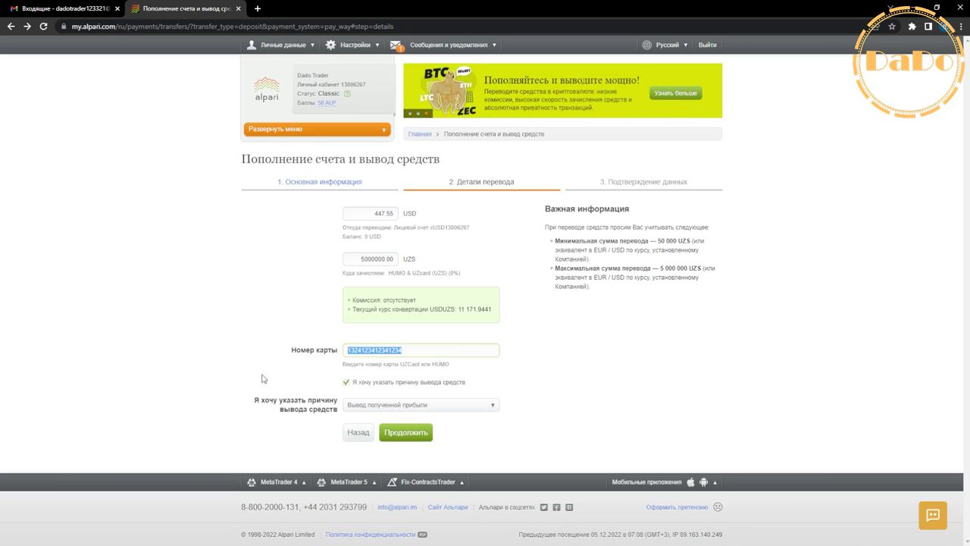
pyautogui.click(347, 383)
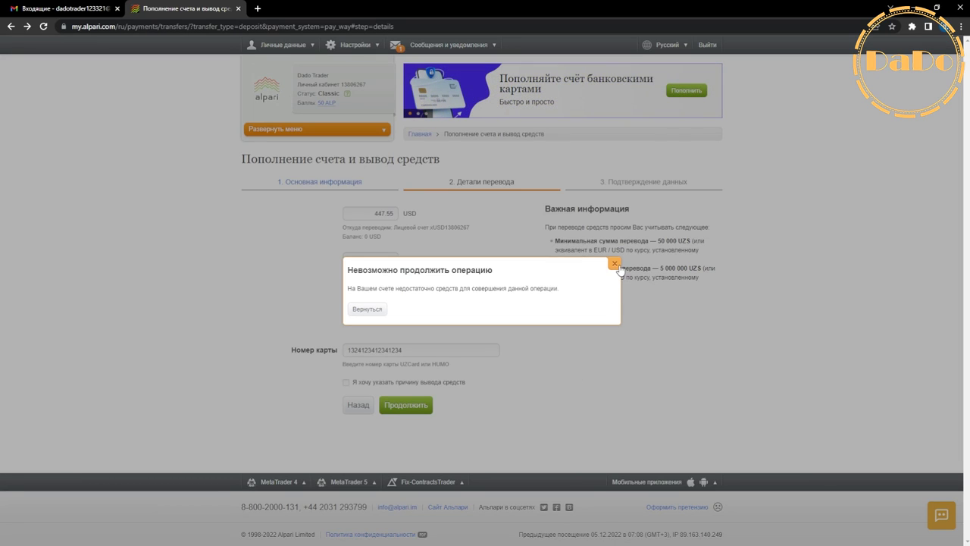
pyautogui.click(615, 264)
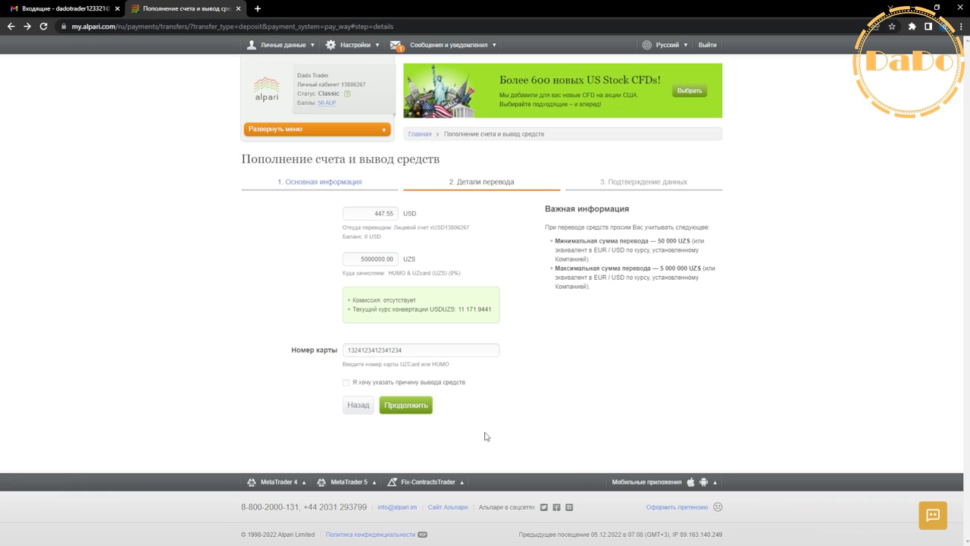
pyautogui.hotkey('ctrl', 'Tab')
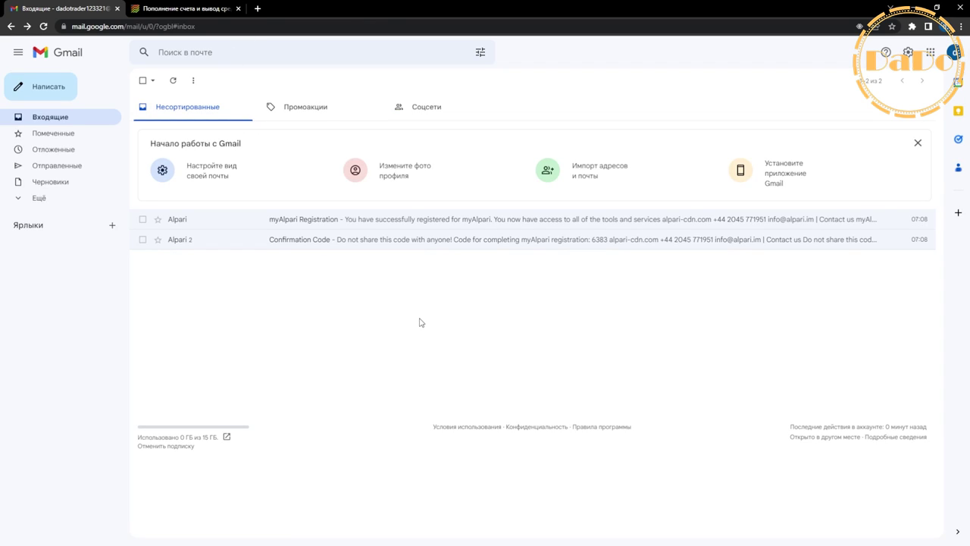
# Step: Return from Gmail to the Alpari tab showing the new standard.mt4 account
pyautogui.hotkey('ctrl', 'Tab')
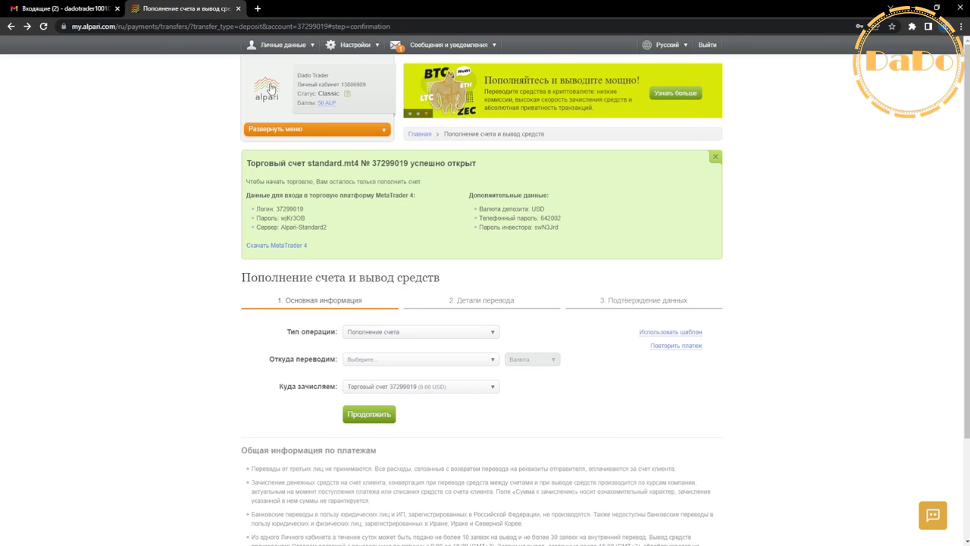
# Step: Open a Учебный Forex, metals spot, CFD account with a 1000000 USD starting balance
pyautogui.click(269, 87)
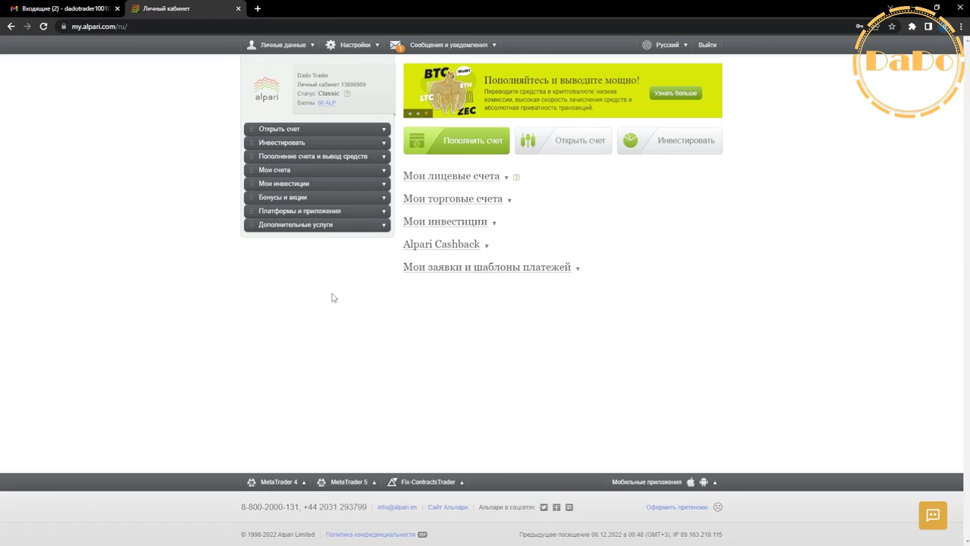
pyautogui.click(292, 131)
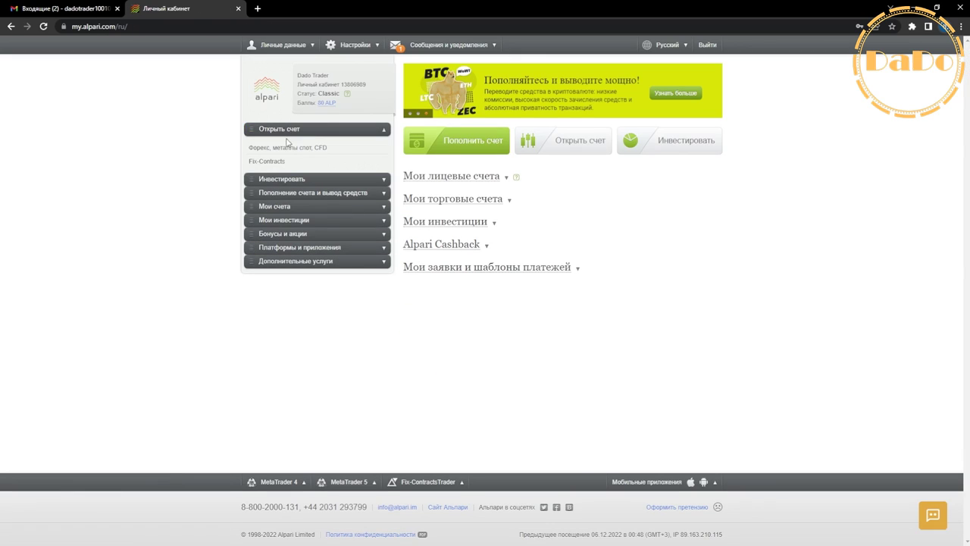
pyautogui.click(298, 155)
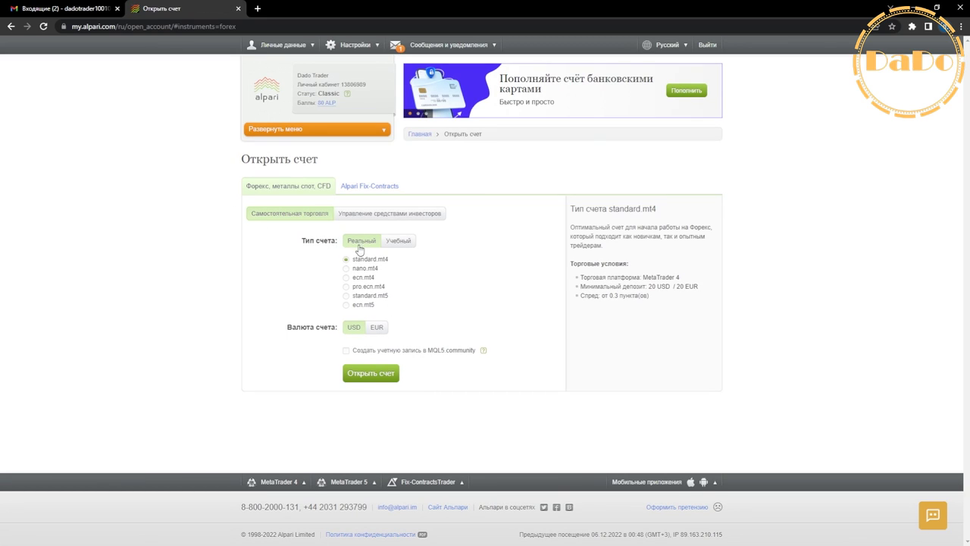
pyautogui.click(405, 242)
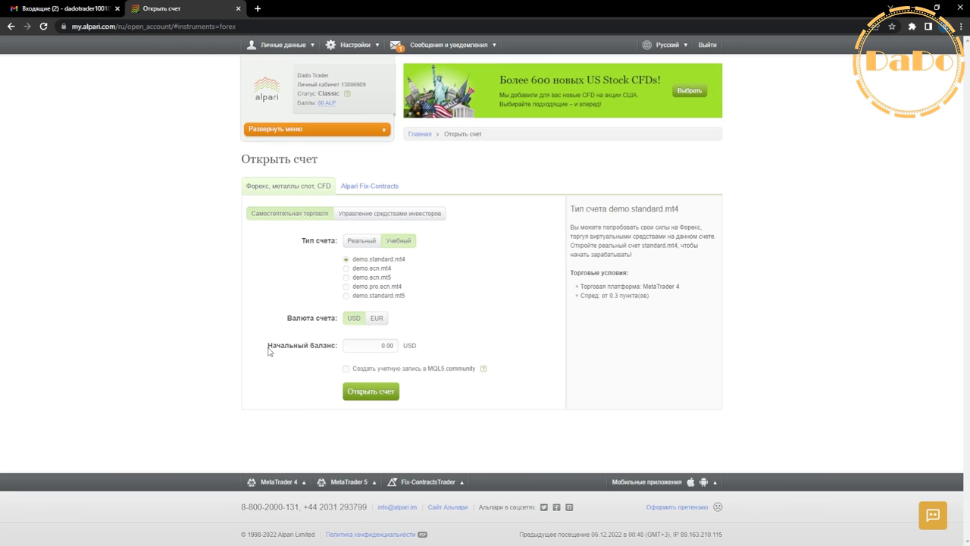
pyautogui.moveTo(269, 350); pyautogui.dragTo(335, 353)
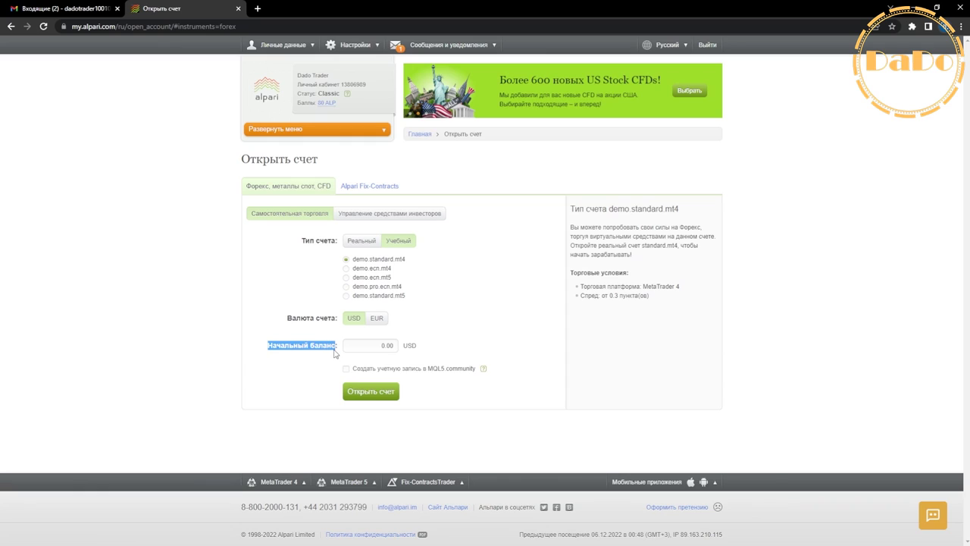
pyautogui.click(382, 347)
pyautogui.write('100000')
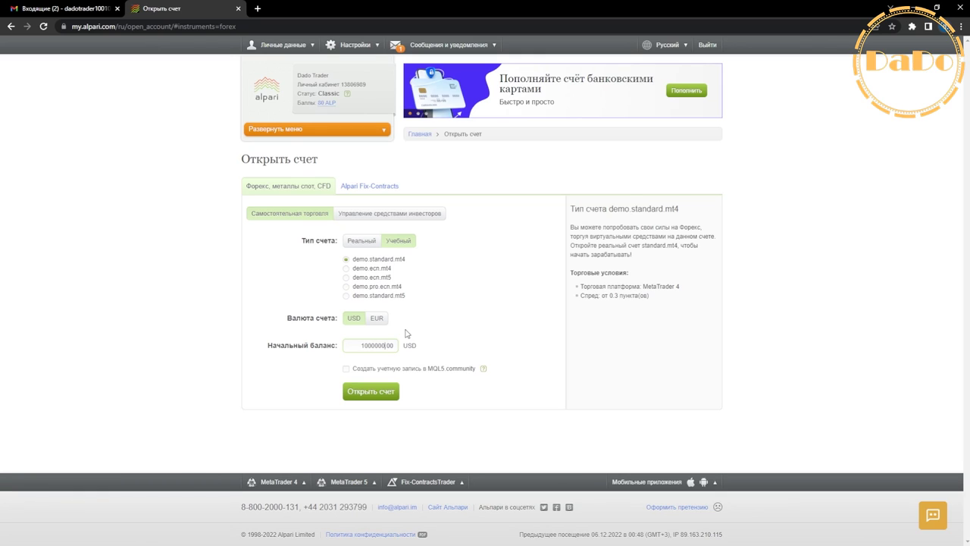
pyautogui.click(367, 393)
pyautogui.click(374, 397)
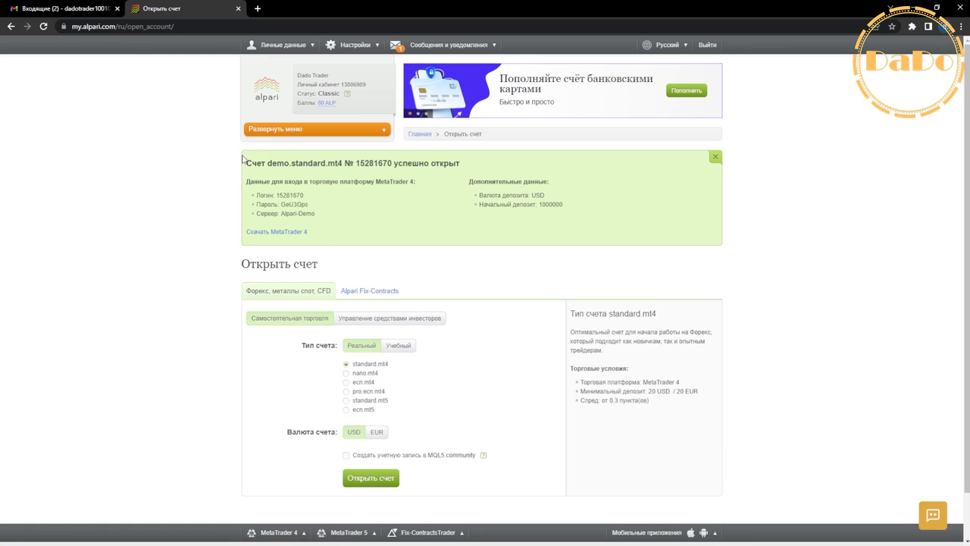
# Step: Review the demo login and server details, then snap the browser to the right half
pyautogui.moveTo(256, 195); pyautogui.dragTo(309, 205)
pyautogui.moveTo(251, 219); pyautogui.dragTo(316, 217)
pyautogui.click(321, 217)
pyautogui.doubleClick(412, 4)
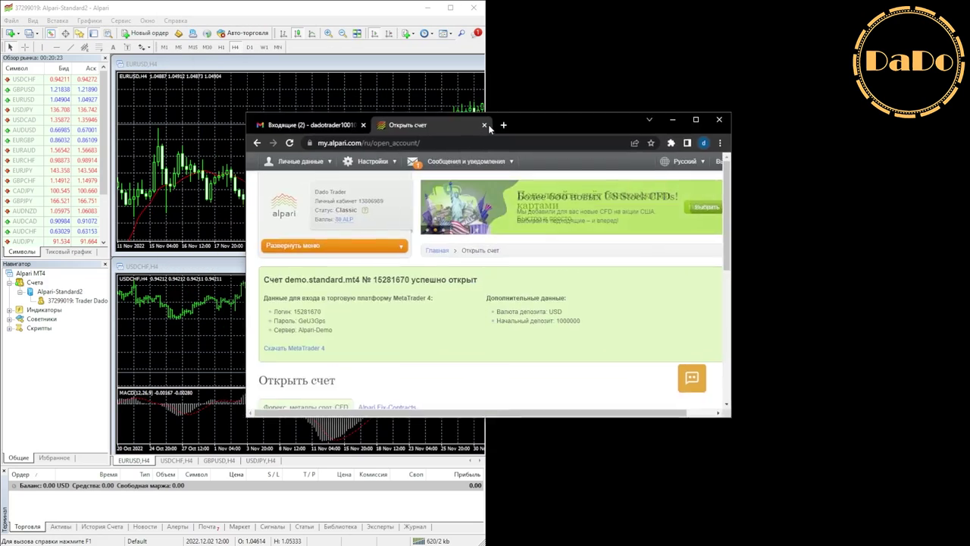
pyautogui.press('super+Right')
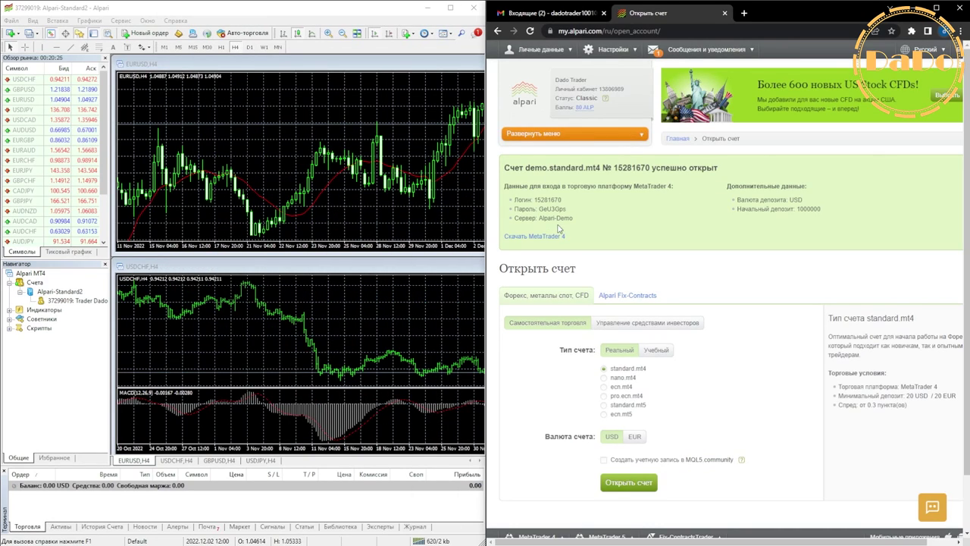
# Step: Collapse the MetaTrader 4 accounts list and check the trading server list
pyautogui.click(8, 282)
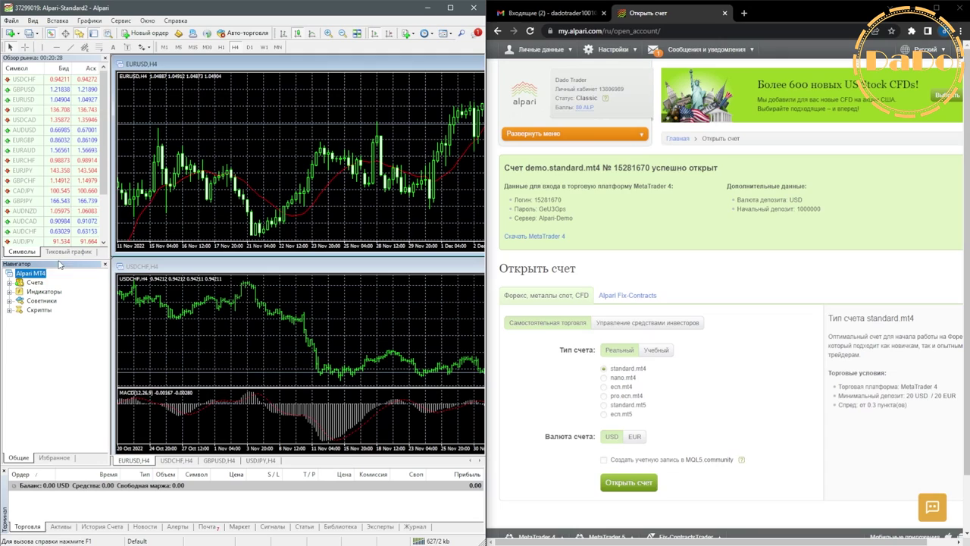
pyautogui.click(425, 540)
pyautogui.click(438, 342)
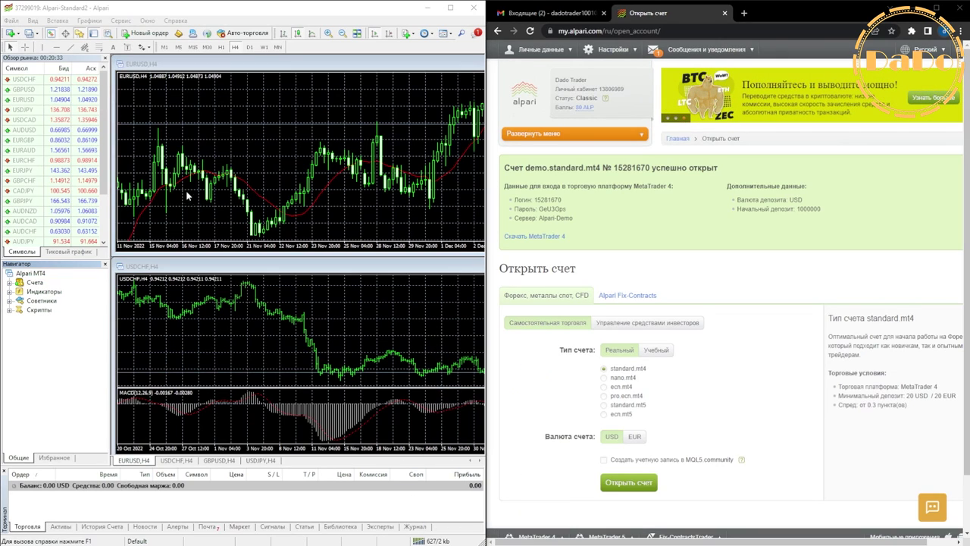
# Step: Open the MT4 account login dialog and paste in the demo login number from the cabinet
pyautogui.press('Escape')
pyautogui.click(12, 20)
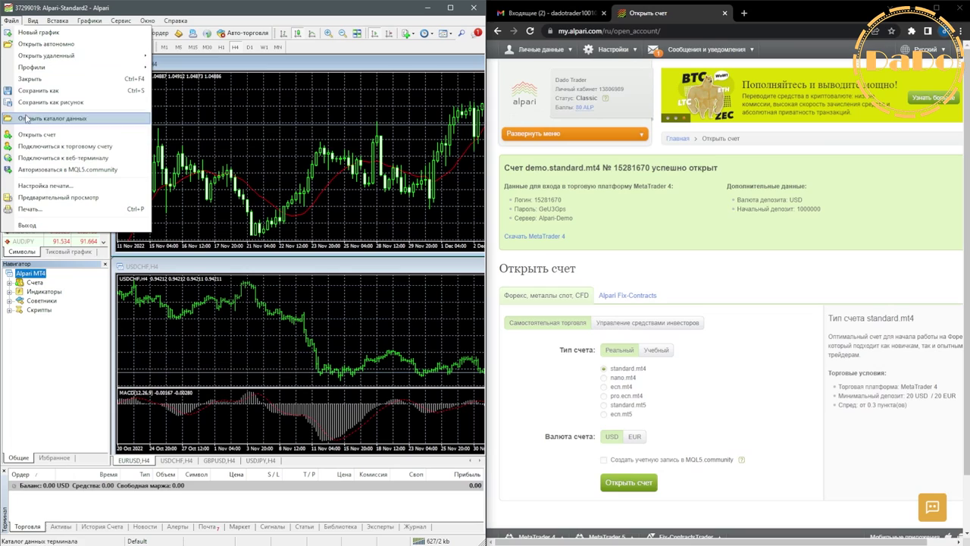
pyautogui.click(65, 146)
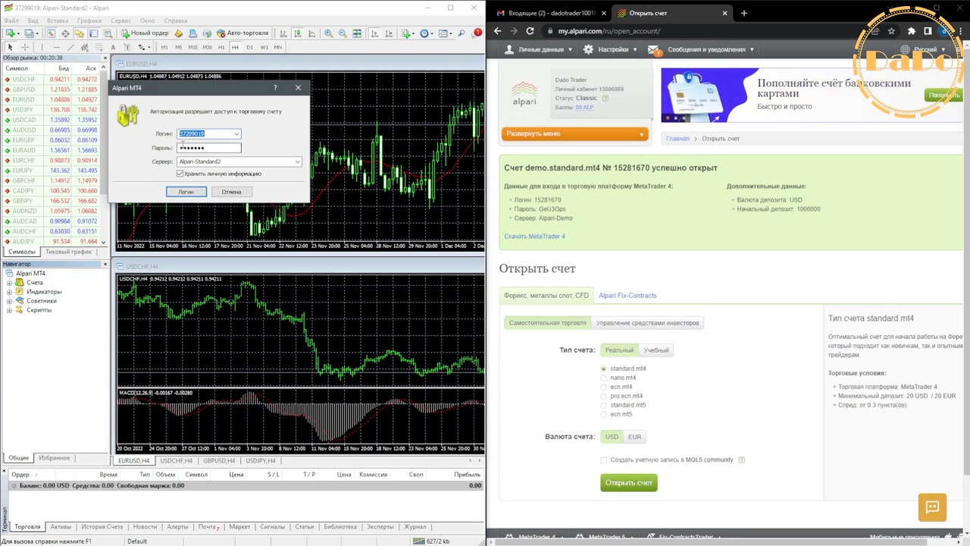
pyautogui.moveTo(536, 200); pyautogui.dragTo(562, 200)
pyautogui.press('super+c')
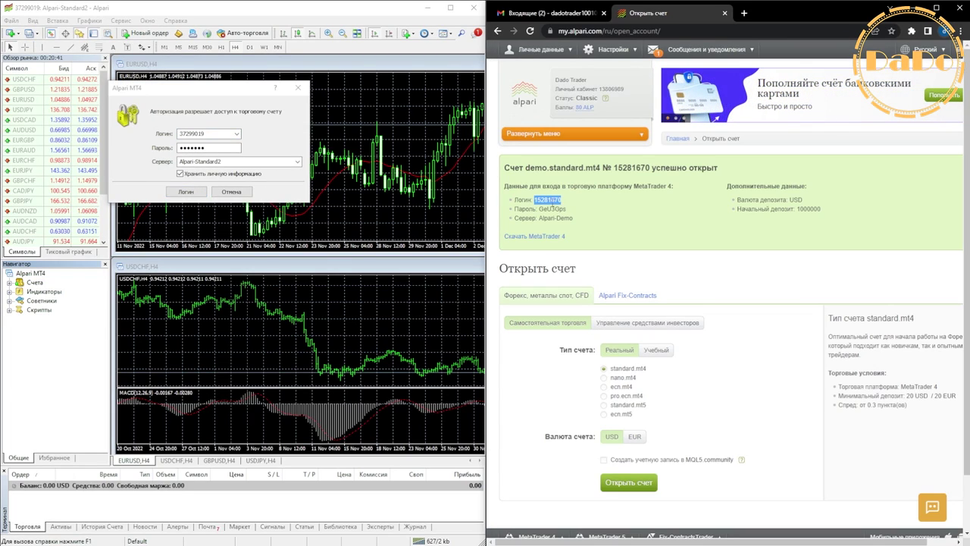
pyautogui.doubleClick(193, 134)
pyautogui.press('BackSpace')
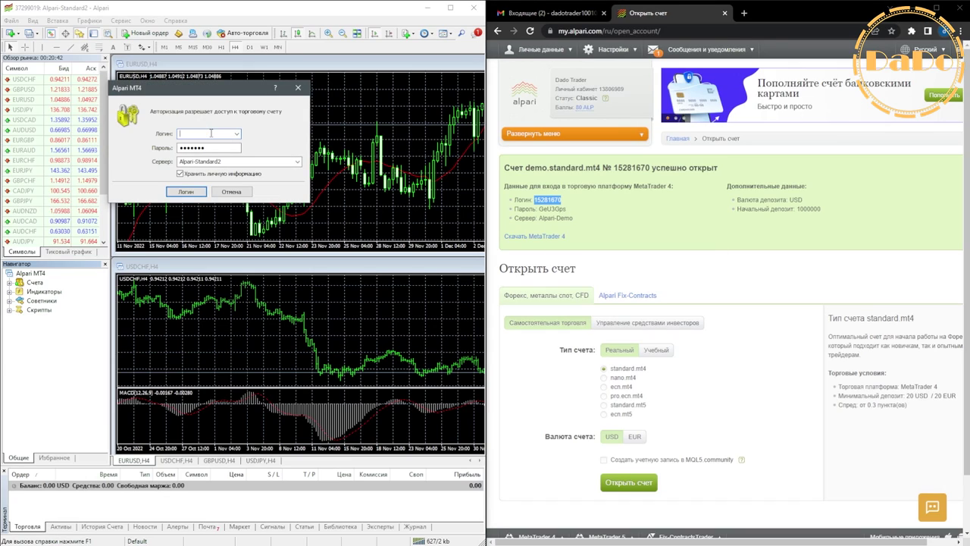
pyautogui.rightClick(210, 133)
pyautogui.click(236, 155)
# Step: Copy the demo password from the cabinet and replace the dialog's old password with it
pyautogui.moveTo(538, 209); pyautogui.dragTo(561, 209)
pyautogui.rightClick(561, 209)
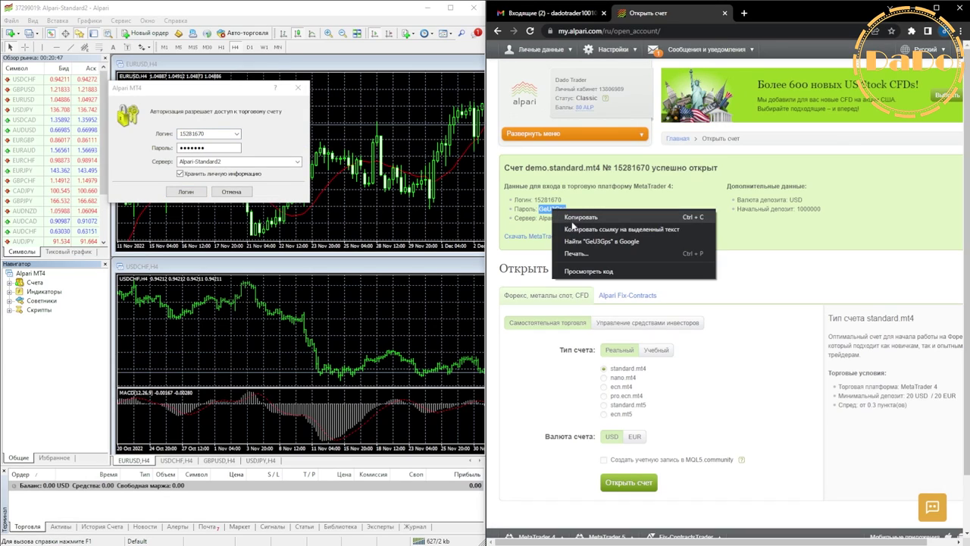
pyautogui.click(580, 218)
pyautogui.doubleClick(193, 148)
pyautogui.rightClick(193, 148)
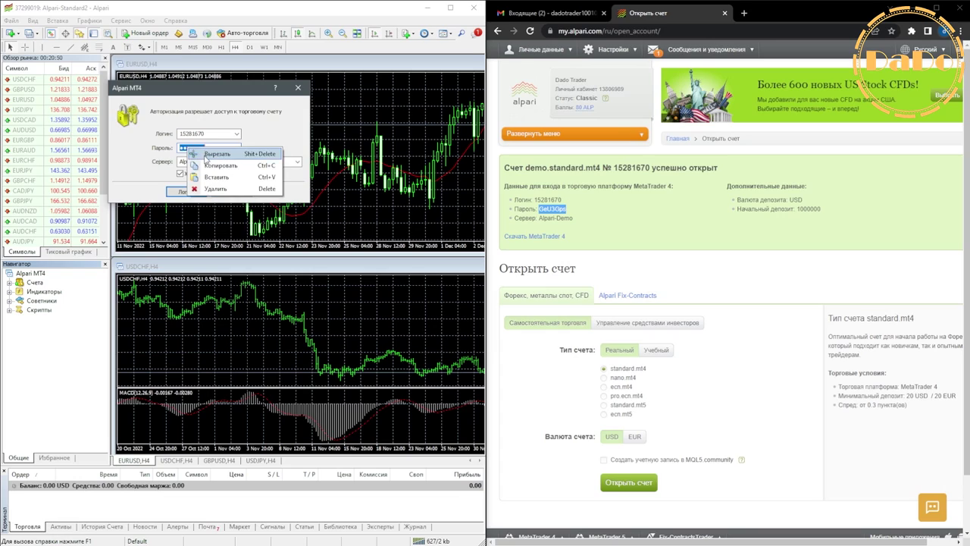
pyautogui.click(220, 189)
pyautogui.rightClick(200, 150)
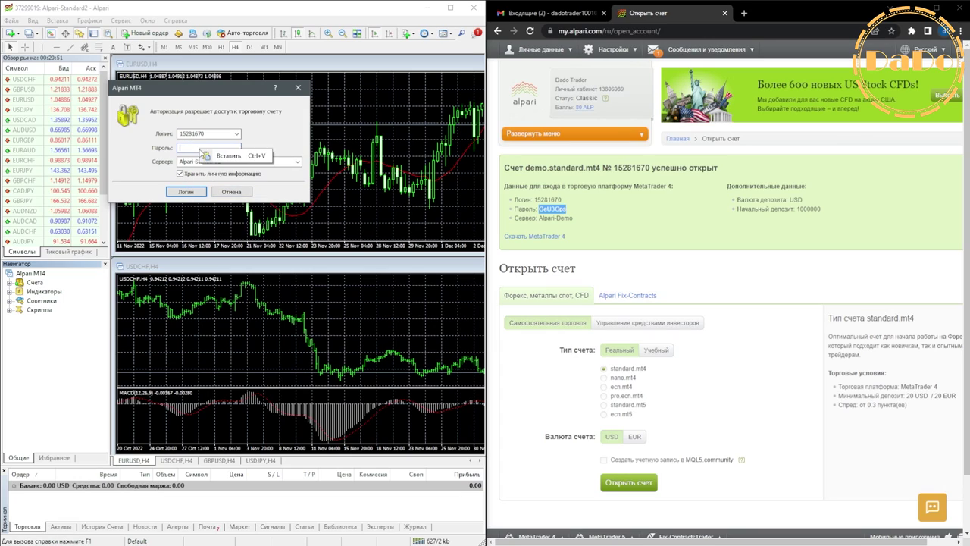
pyautogui.click(220, 155)
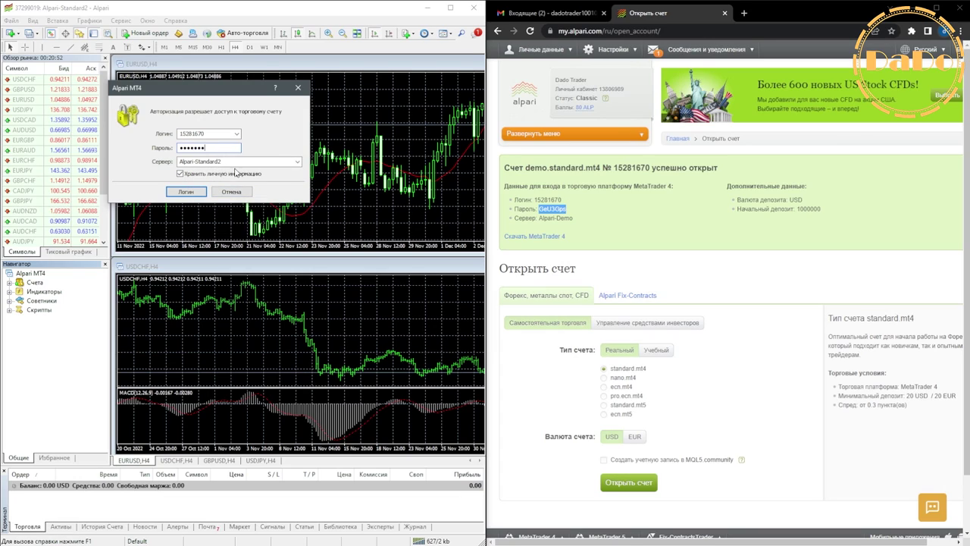
# Step: Choose the Alpari-Demo server and log in to the demo account
pyautogui.click(228, 161)
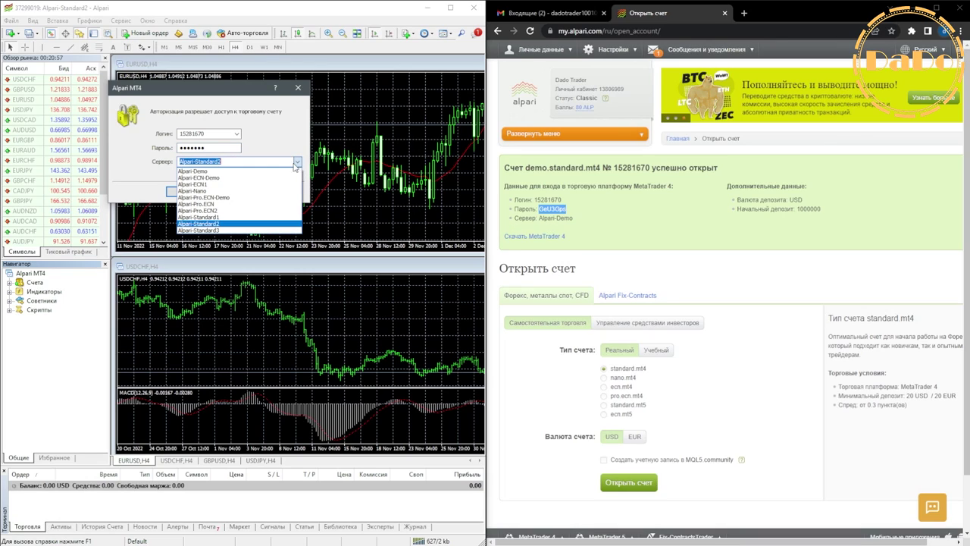
pyautogui.click(204, 171)
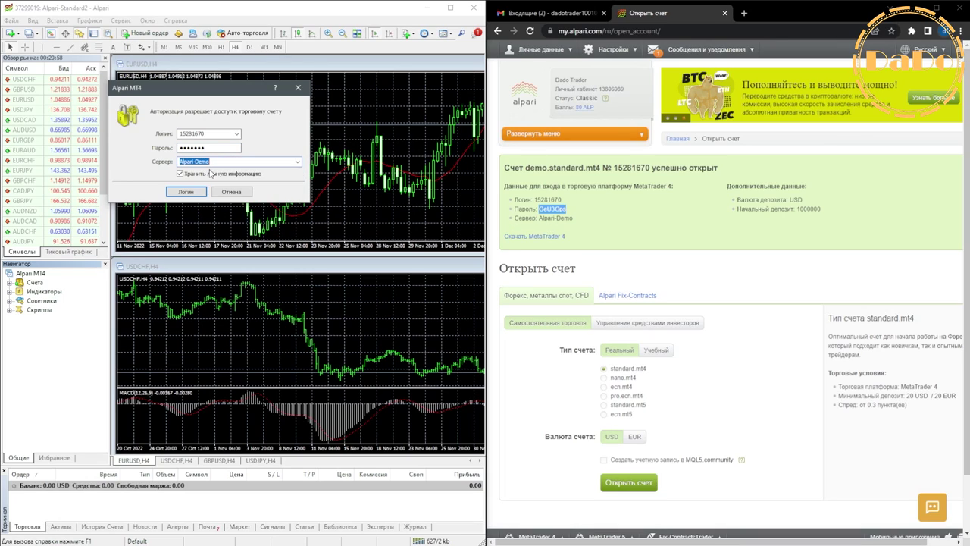
pyautogui.click(193, 191)
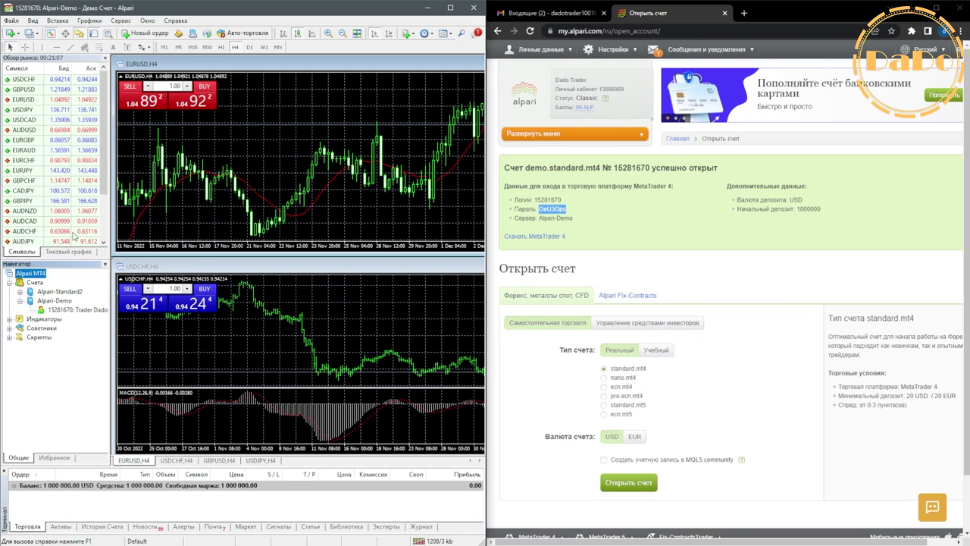
# Step: Expand the Alpari-Standard2 group and log in to the real account
pyautogui.click(20, 292)
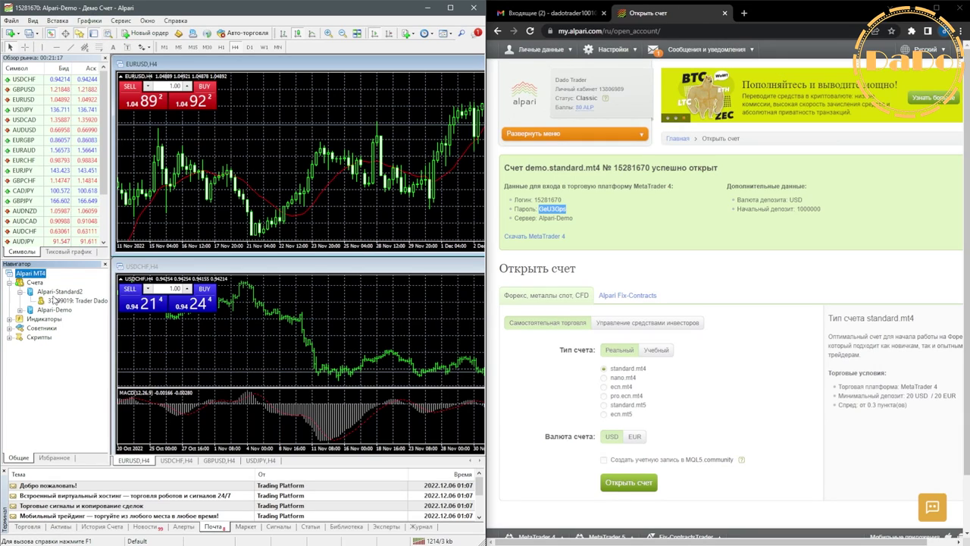
pyautogui.doubleClick(53, 301)
pyautogui.click(188, 191)
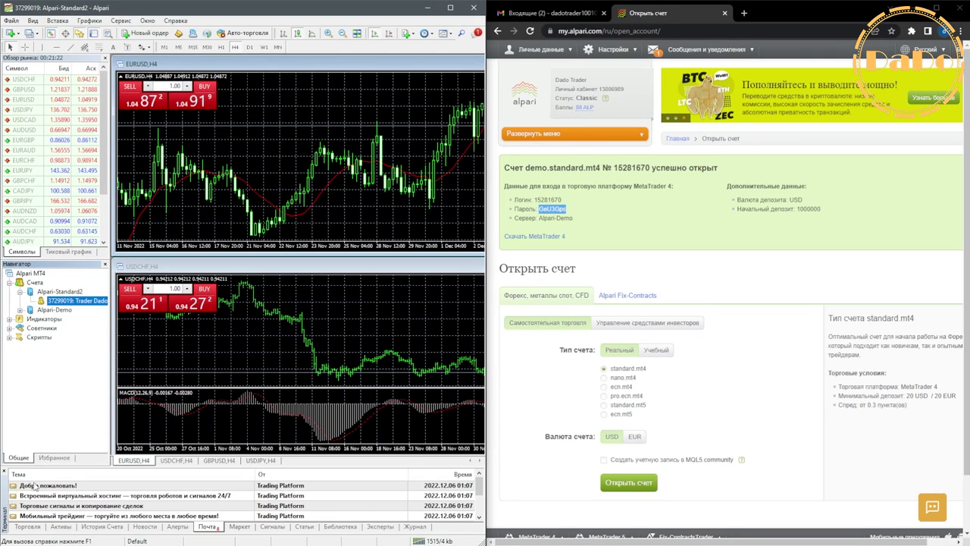
pyautogui.click(28, 526)
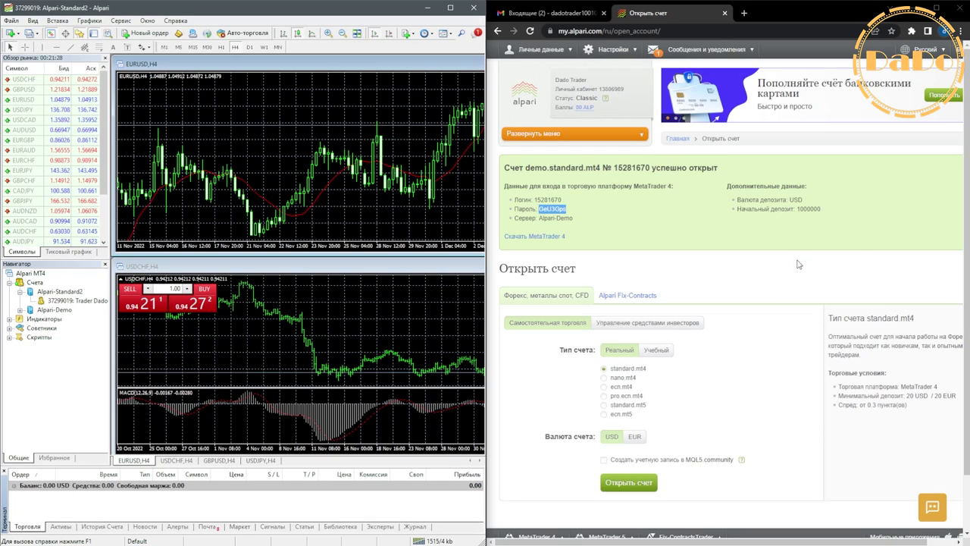
# Step: Expand the Alpari-Demo group and log back in to the demo account
pyautogui.click(21, 294)
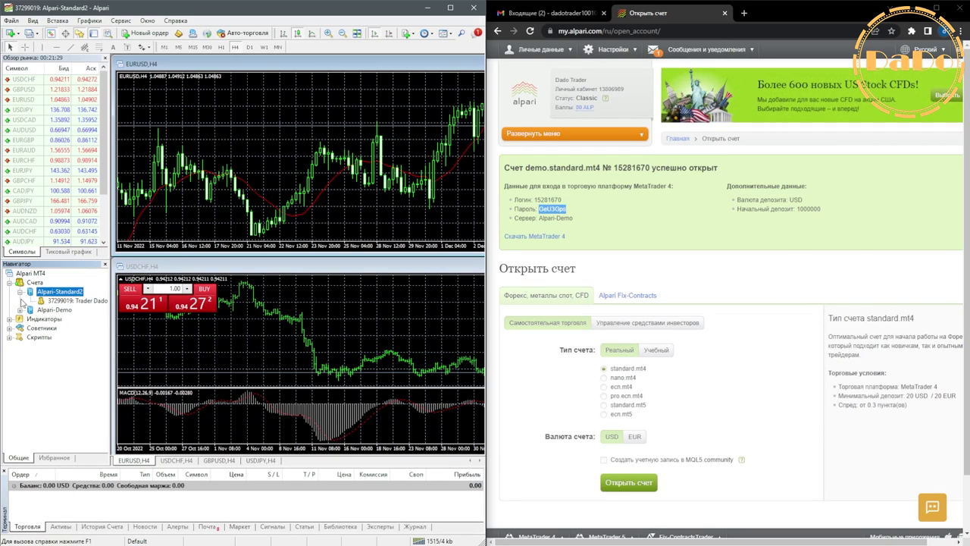
pyautogui.click(20, 310)
pyautogui.doubleClick(68, 319)
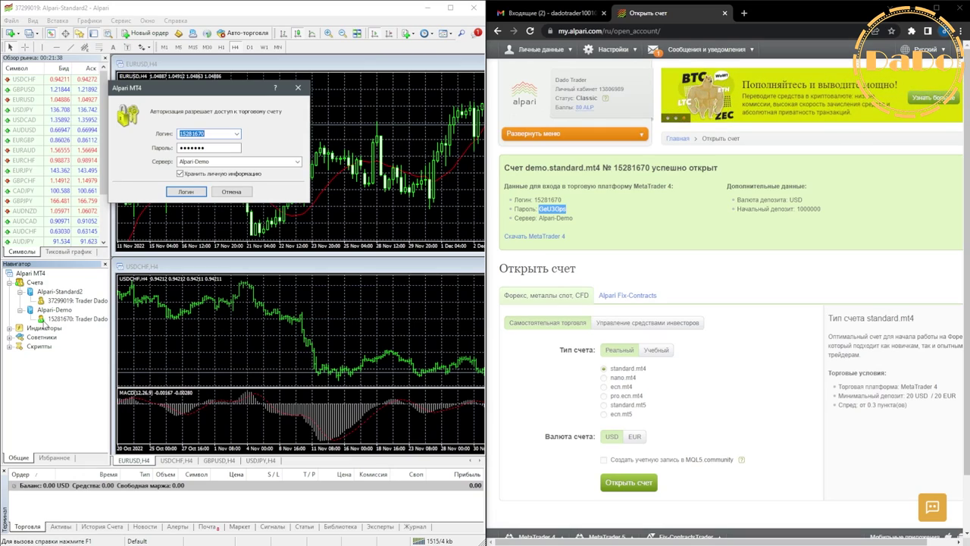
pyautogui.click(190, 193)
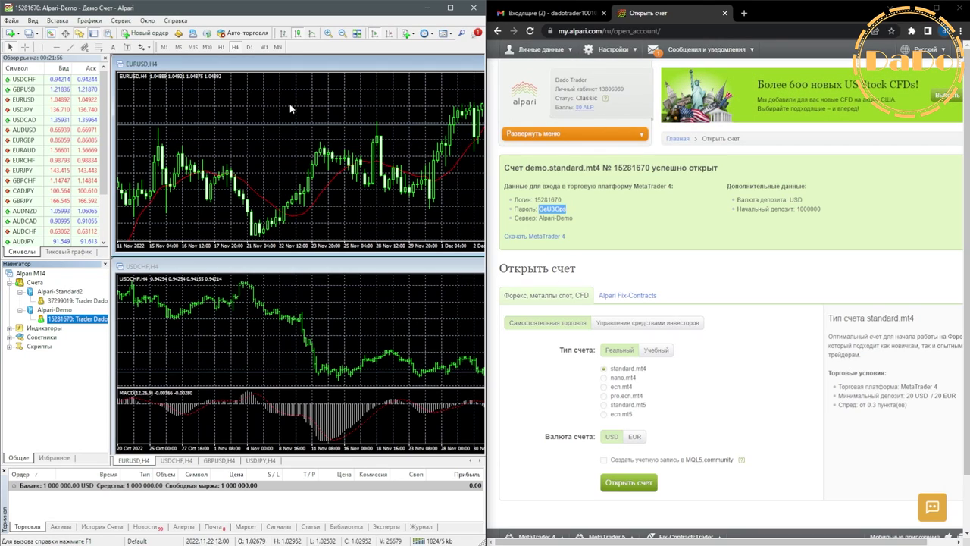
# Step: Maximise the browser, return to the cabinet home, and open Мои торговые счета under Мои счета
pyautogui.press('super+Up')
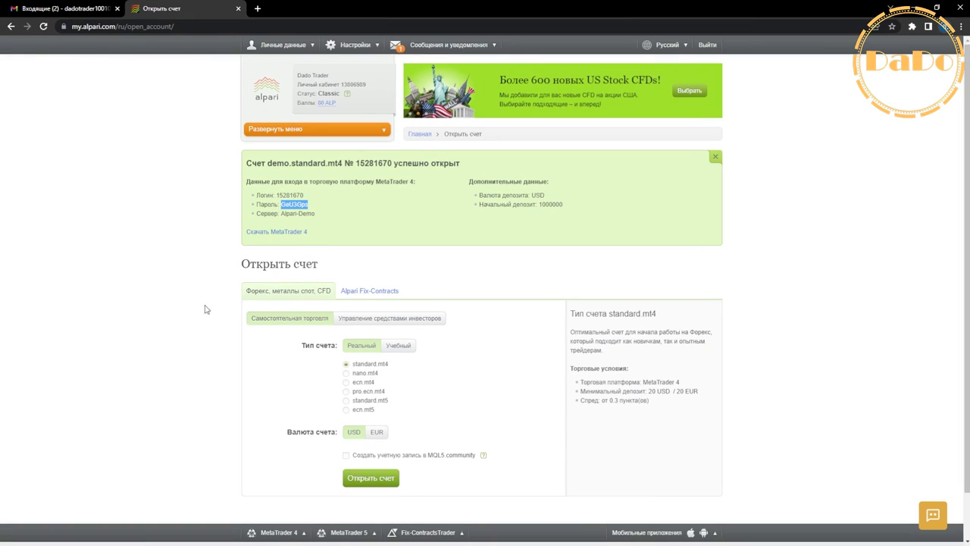
pyautogui.scroll(-2, 453, 398)
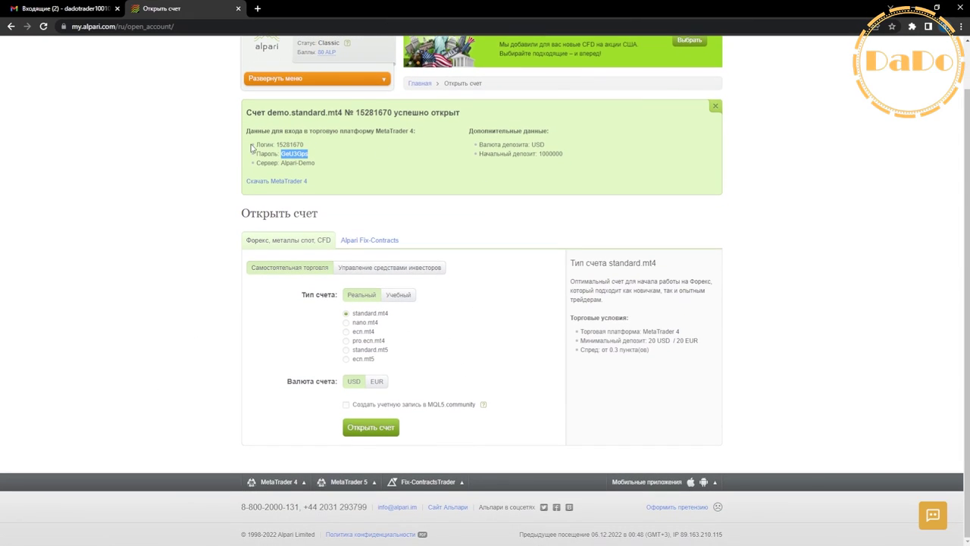
pyautogui.hotkey('alt', 'Left')
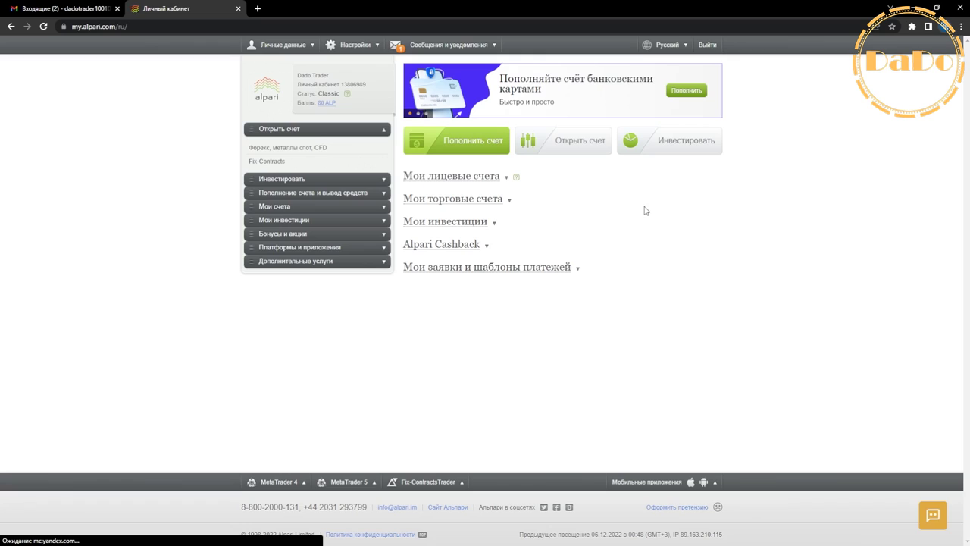
pyautogui.click(297, 129)
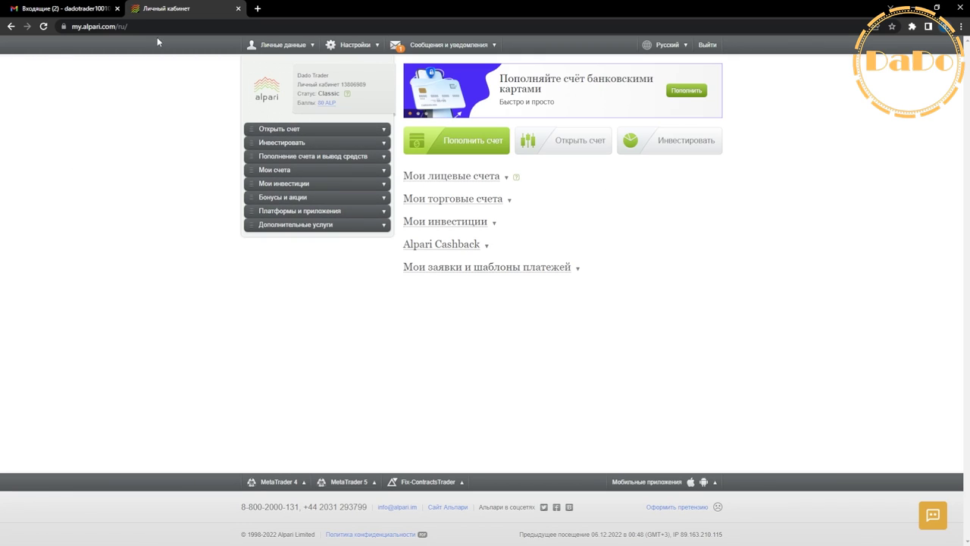
pyautogui.click(286, 173)
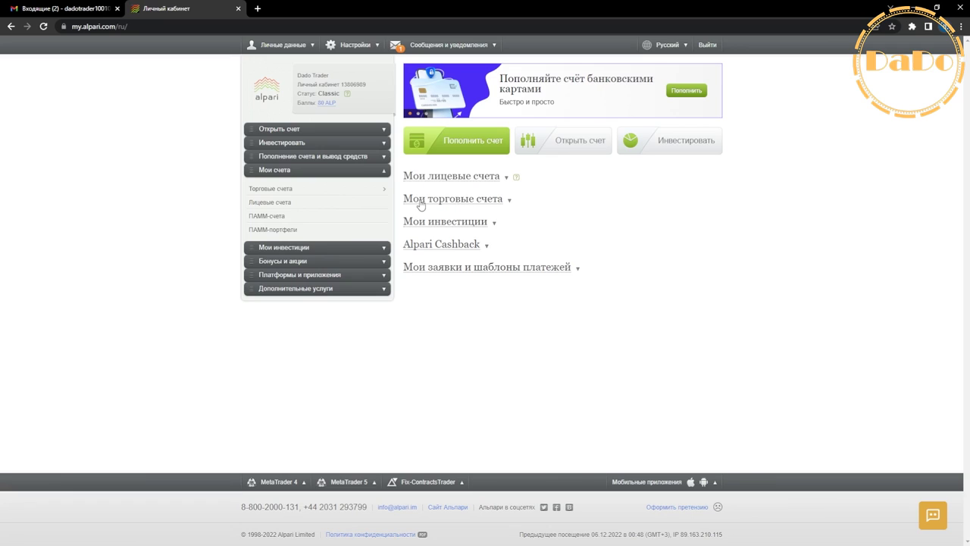
pyautogui.click(471, 200)
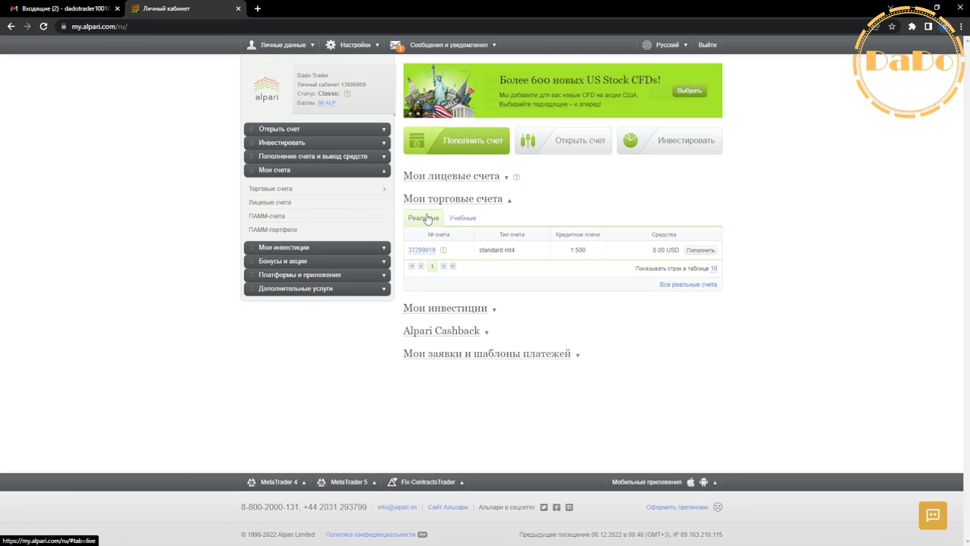
# Step: On the Учебные tab, top up the demo account with 999999 USD
pyautogui.click(461, 219)
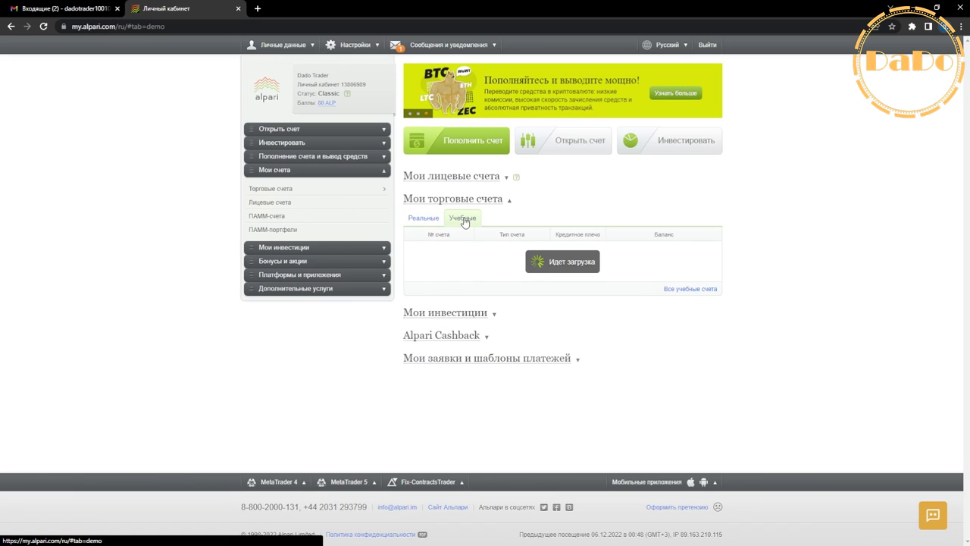
pyautogui.click(418, 220)
pyautogui.click(459, 220)
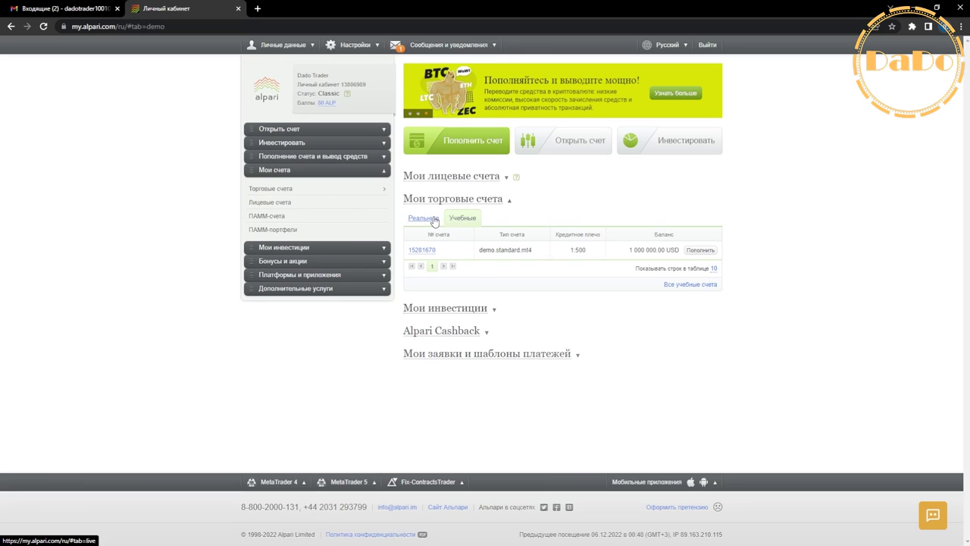
pyautogui.click(700, 251)
pyautogui.click(499, 287)
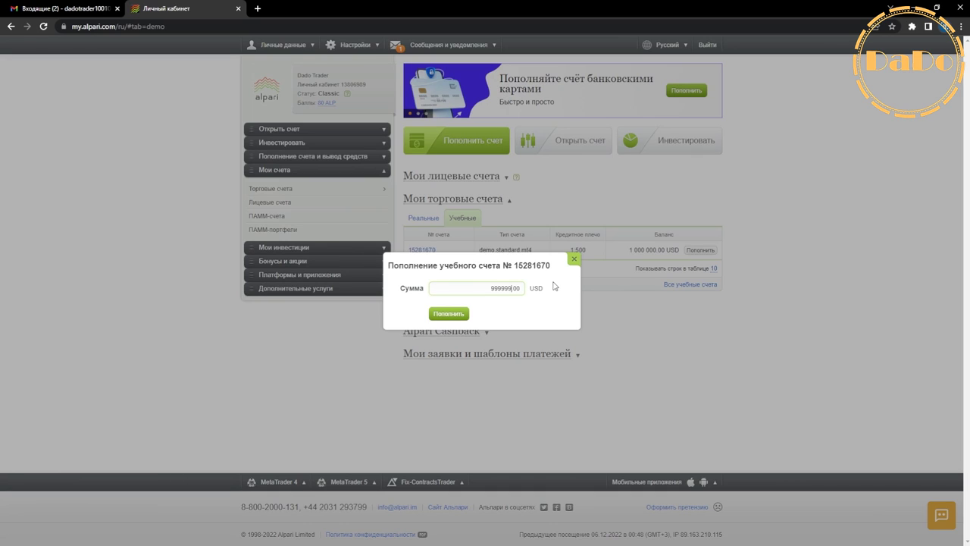
pyautogui.write('999999')
pyautogui.click(449, 313)
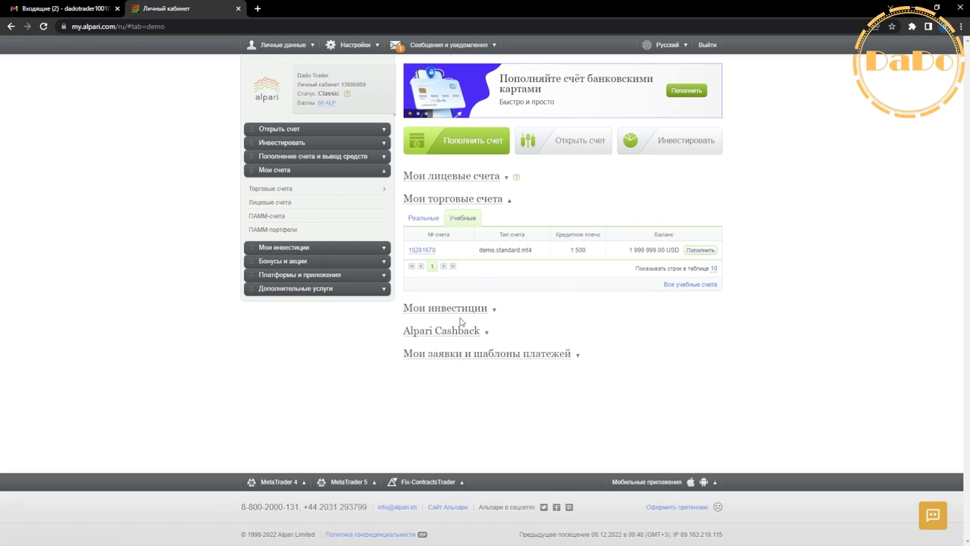
# Step: Check the new 1 999 999.00 USD balance, re-maximise the browser, and show Реальные accounts
pyautogui.moveTo(635, 251); pyautogui.dragTo(658, 251)
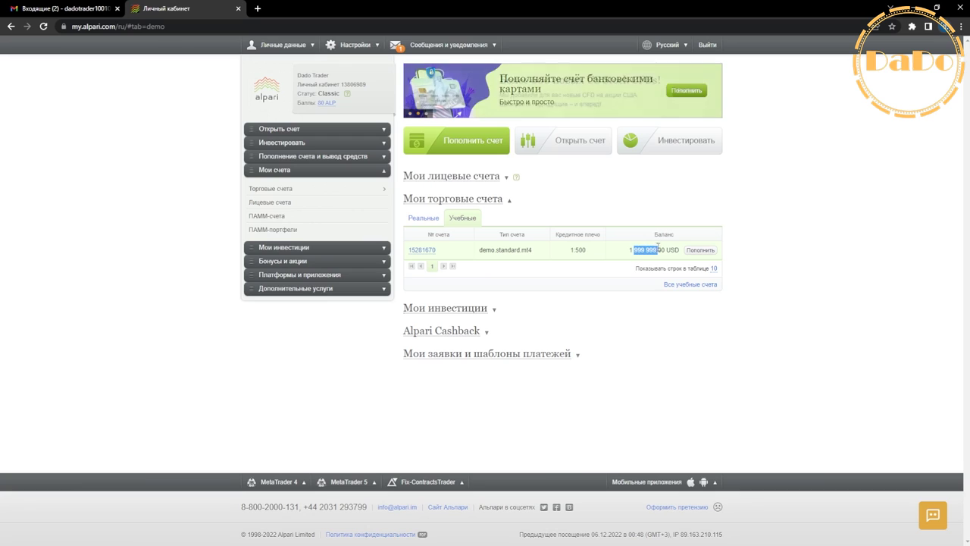
pyautogui.hotkey('alt', 'Tab')
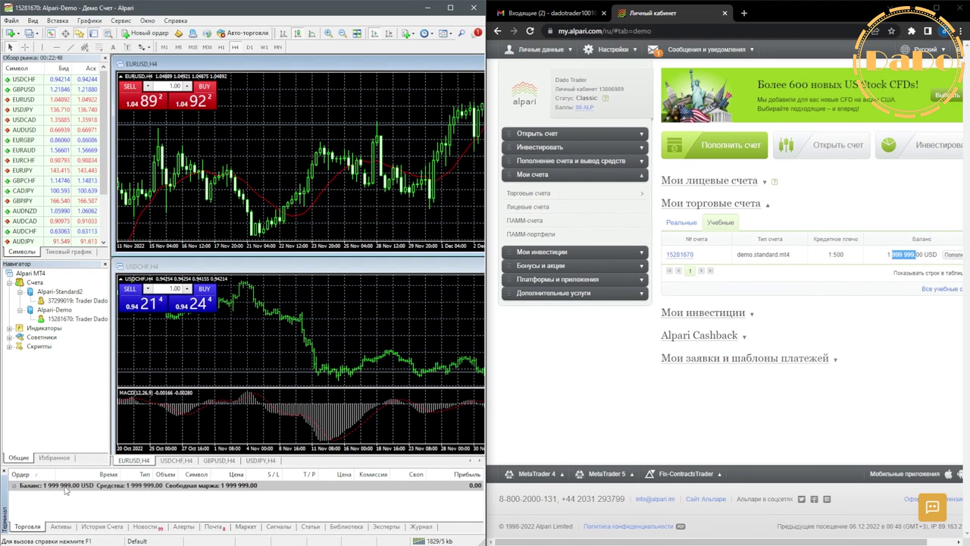
pyautogui.click(937, 8)
pyautogui.click(425, 218)
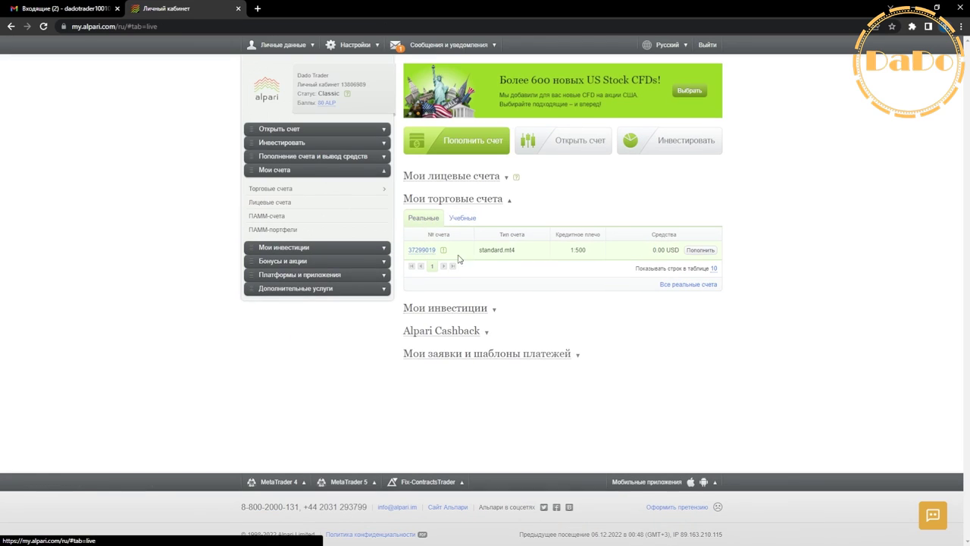
# Step: Fill a Пополнение счета form from Visa, Mastercard (PayUSD) to standard.mt4, then back out to the cabinet home
pyautogui.click(700, 250)
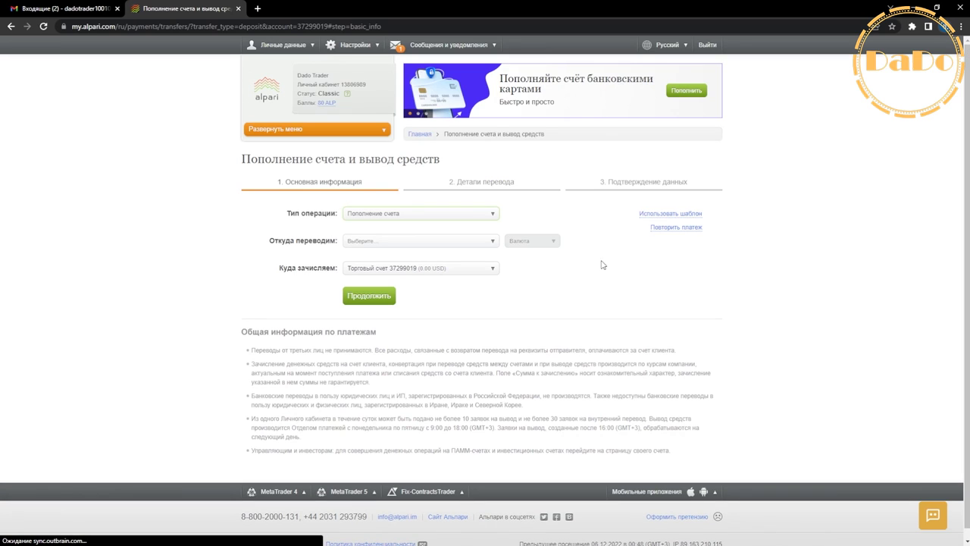
pyautogui.click(380, 216)
pyautogui.click(391, 235)
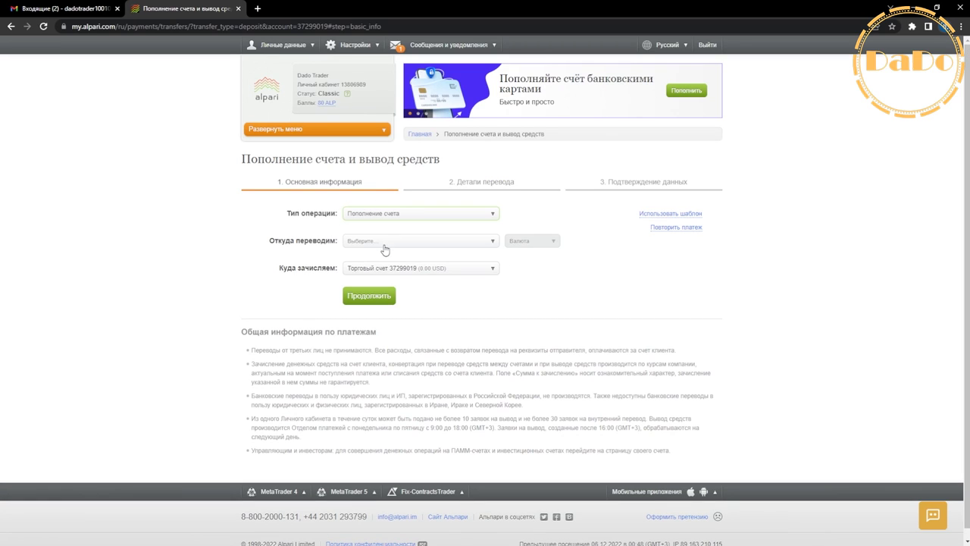
pyautogui.click(383, 243)
pyautogui.click(386, 311)
pyautogui.click(383, 270)
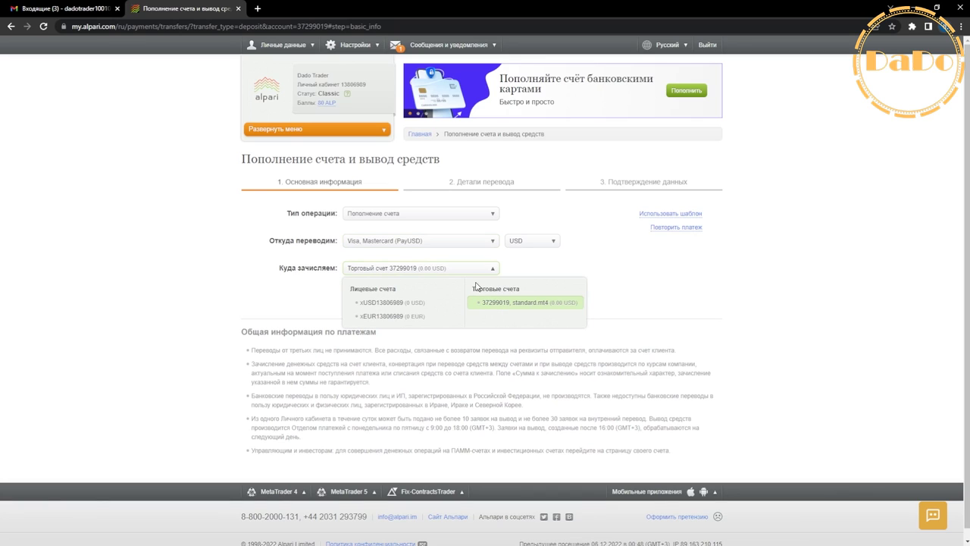
pyautogui.click(508, 305)
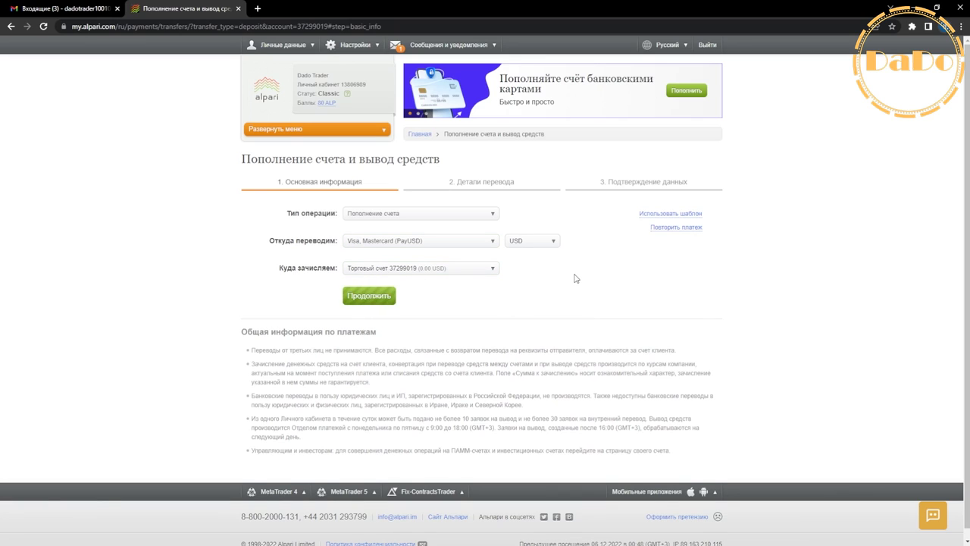
pyautogui.click(11, 26)
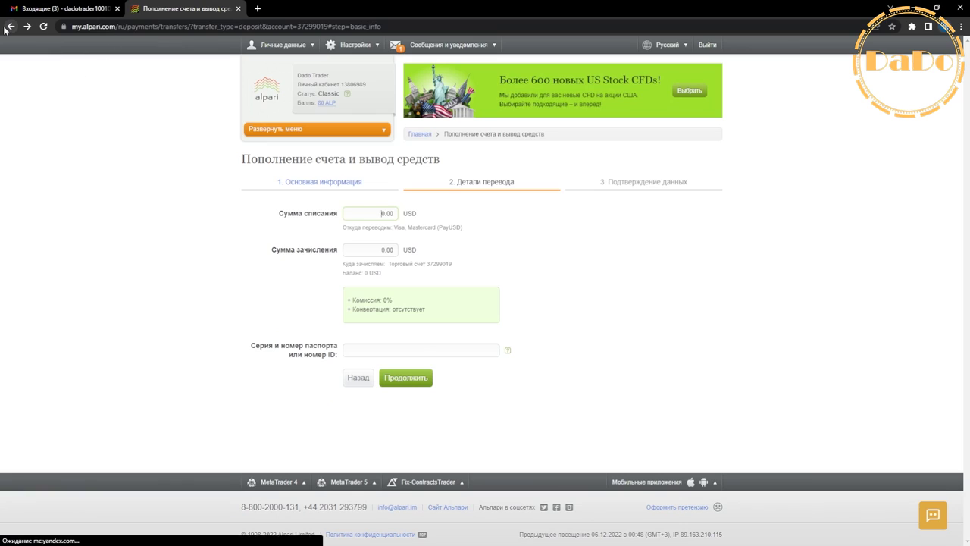
pyautogui.click(276, 91)
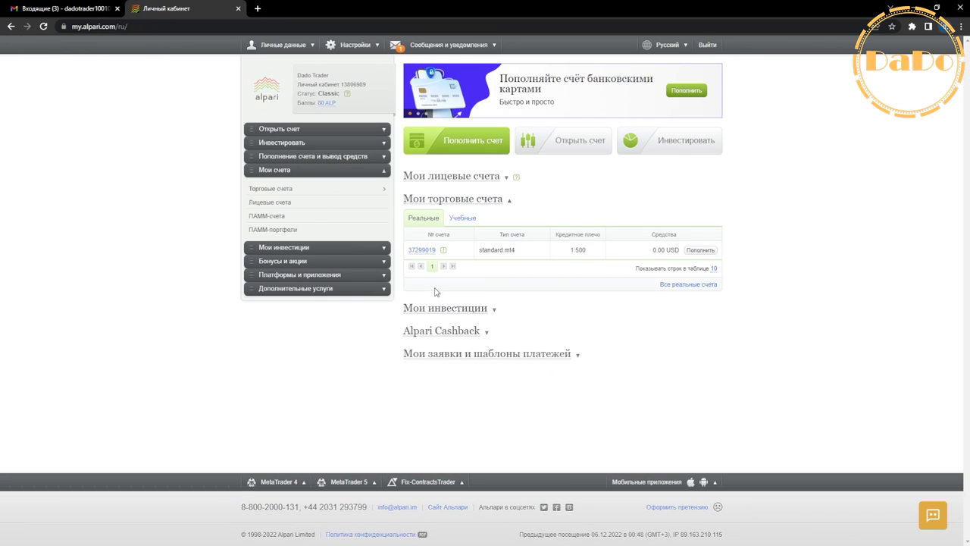
# Step: Open the real standard.mt4 account's card (Карточка счета) from the account number's menu
pyautogui.click(427, 252)
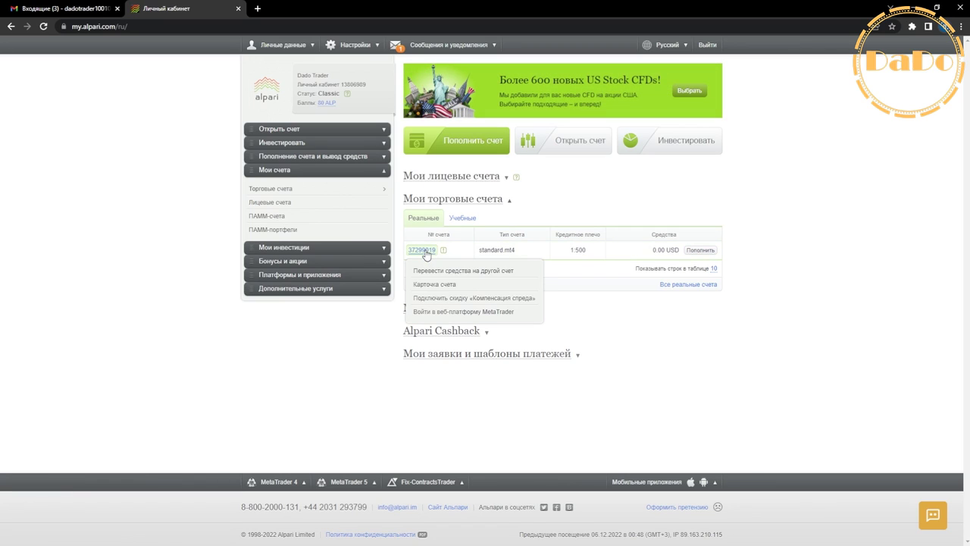
pyautogui.click(434, 283)
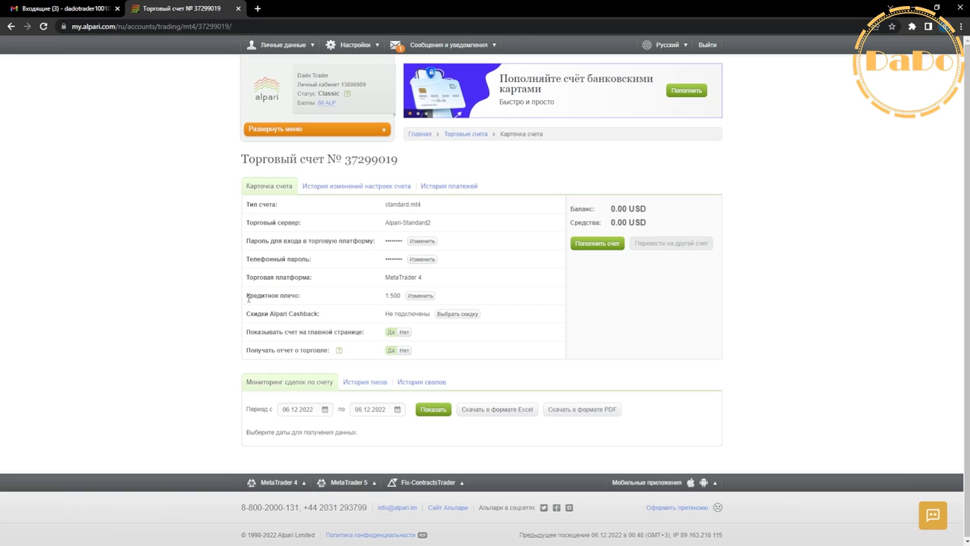
pyautogui.moveTo(248, 297); pyautogui.dragTo(302, 297)
# Step: Set the account's leverage (Кредитное плечо) to 1:500 and save it
pyautogui.click(420, 296)
pyautogui.click(447, 273)
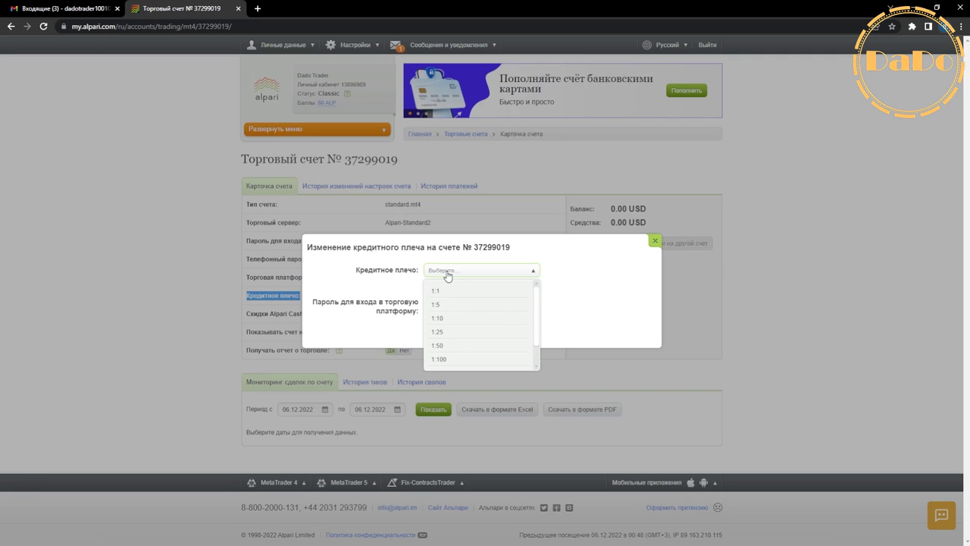
pyautogui.scroll(-2, 442, 336)
pyautogui.click(442, 349)
pyautogui.click(444, 331)
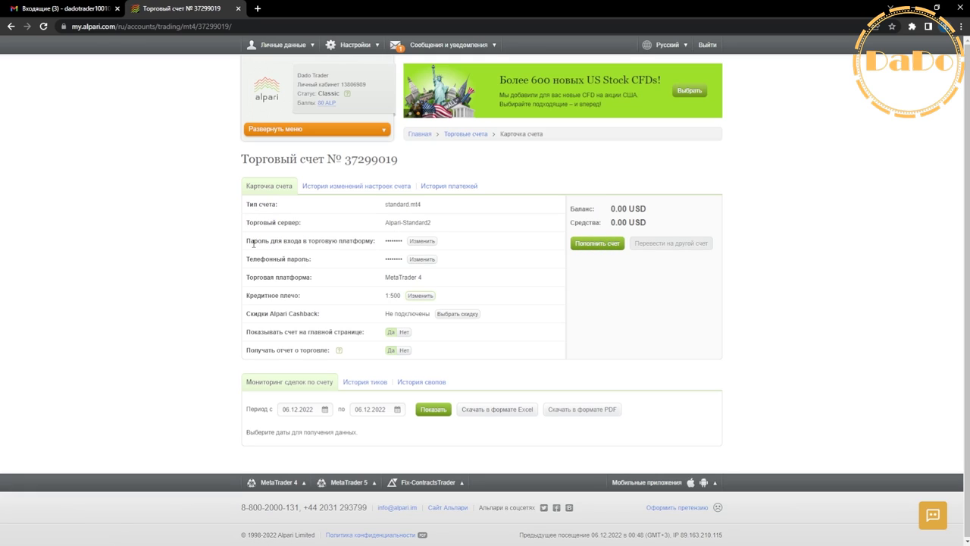
pyautogui.moveTo(253, 244); pyautogui.dragTo(378, 247)
# Step: Start a trading-platform password change, filling in Chrome's suggested strong password
pyautogui.click(420, 242)
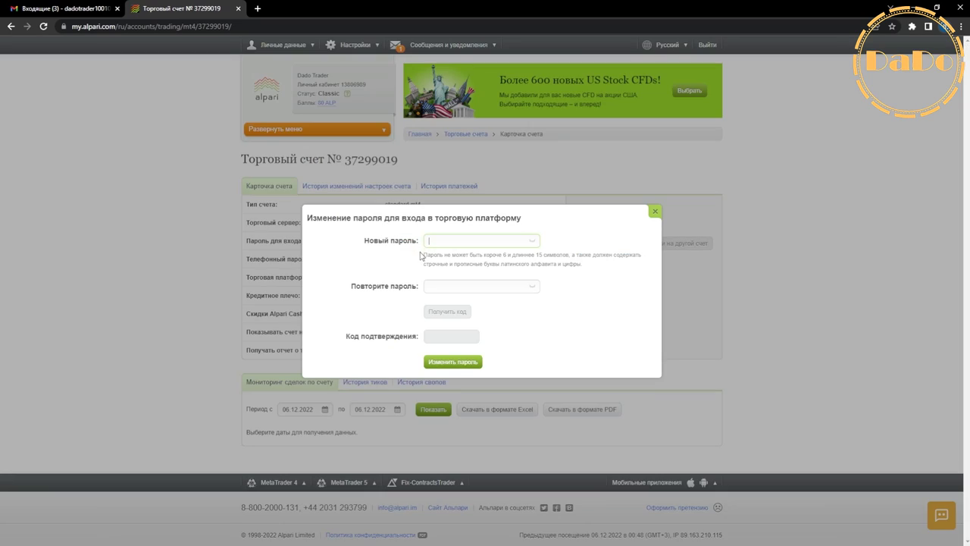
pyautogui.click(429, 241)
pyautogui.click(432, 288)
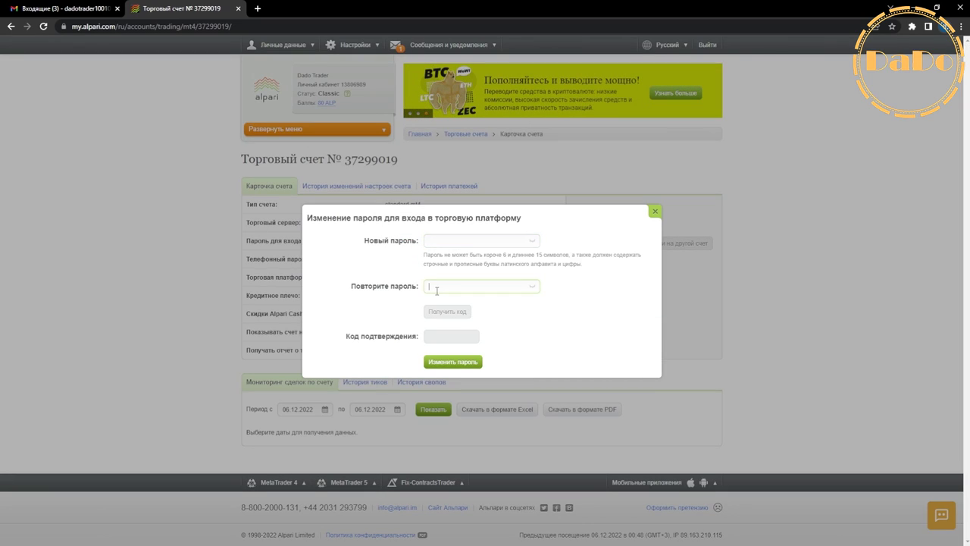
pyautogui.click(450, 243)
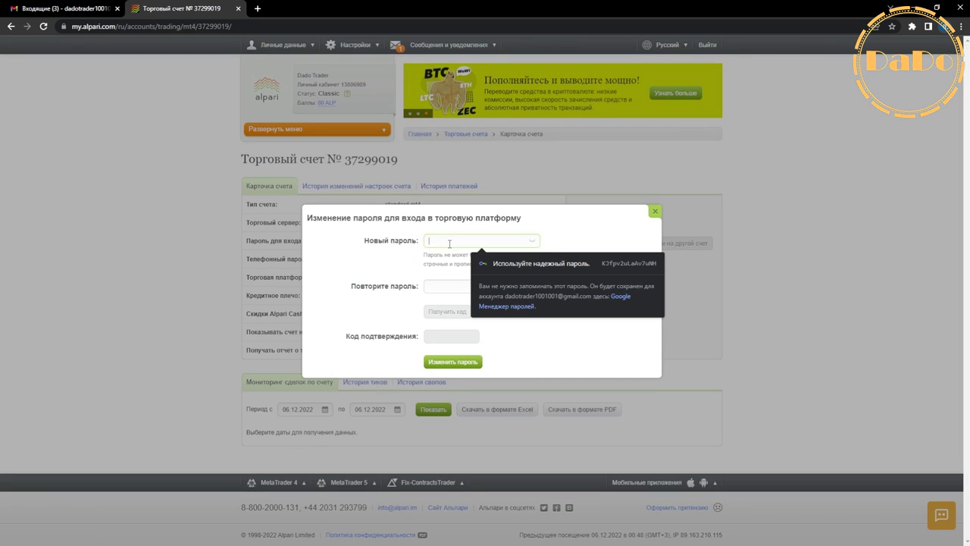
pyautogui.click(415, 267)
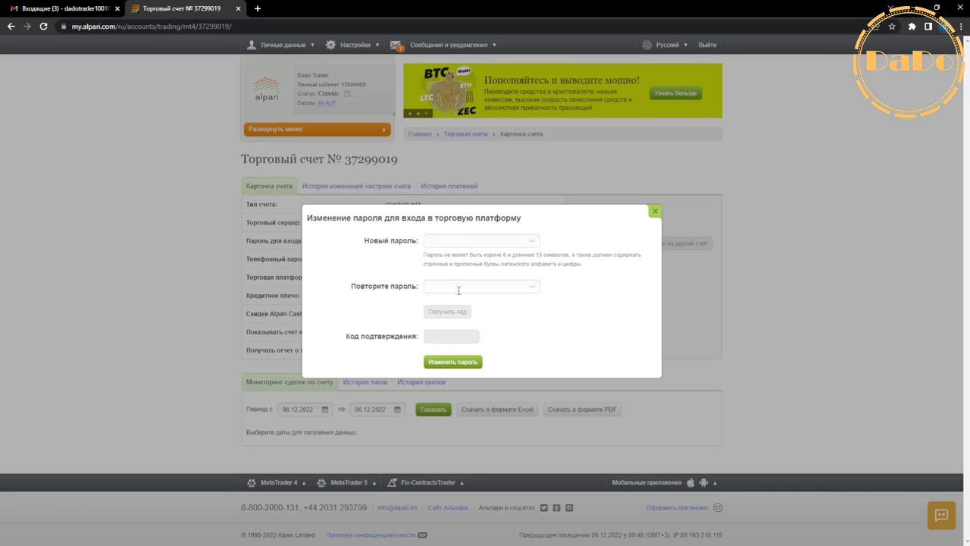
pyautogui.click(449, 246)
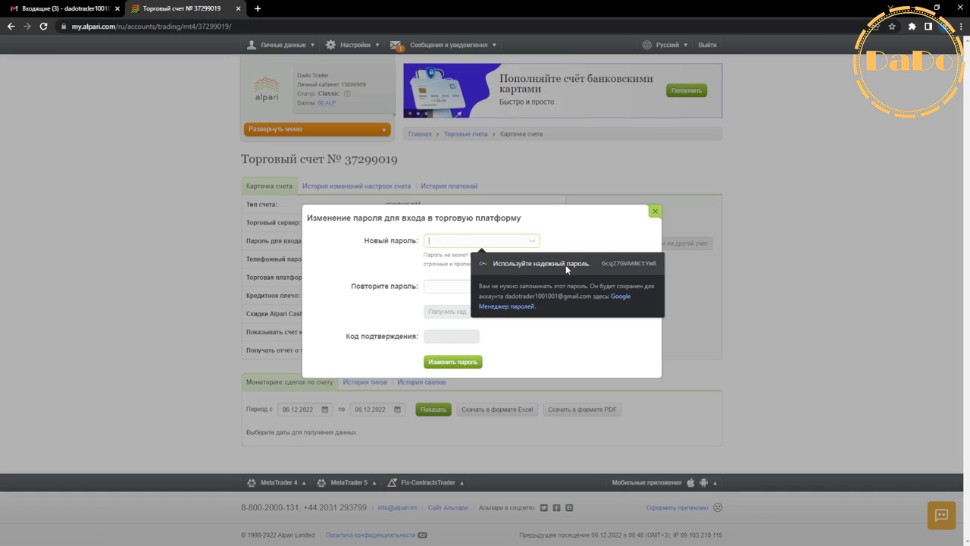
pyautogui.click(566, 264)
# Step: Request the SMS confirmation code (Получить код) and try submitting the password change
pyautogui.click(448, 311)
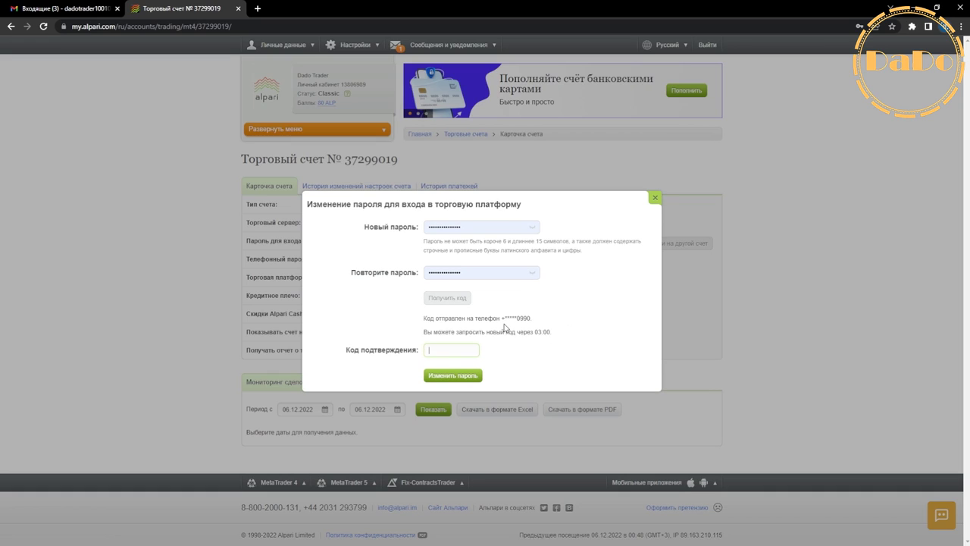
pyautogui.moveTo(501, 320); pyautogui.dragTo(534, 325)
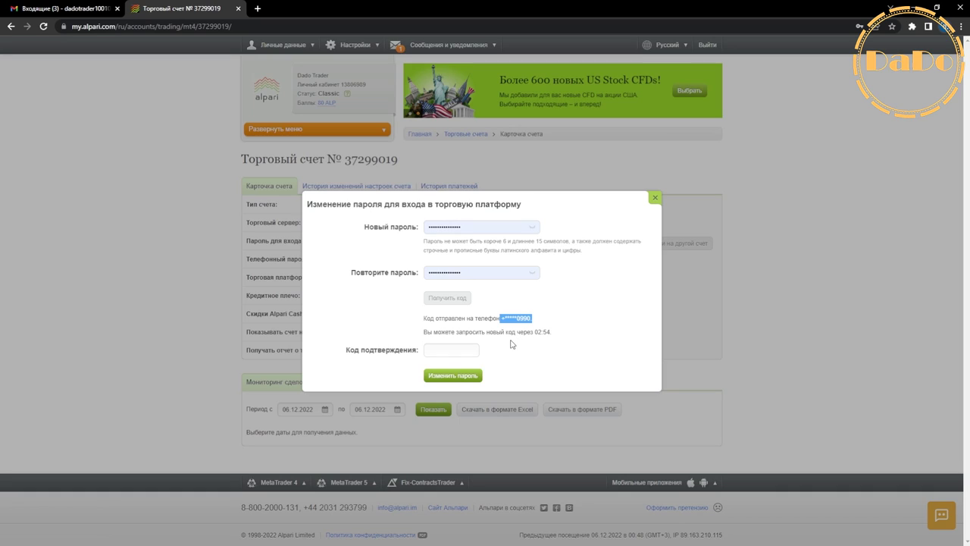
pyautogui.click(455, 351)
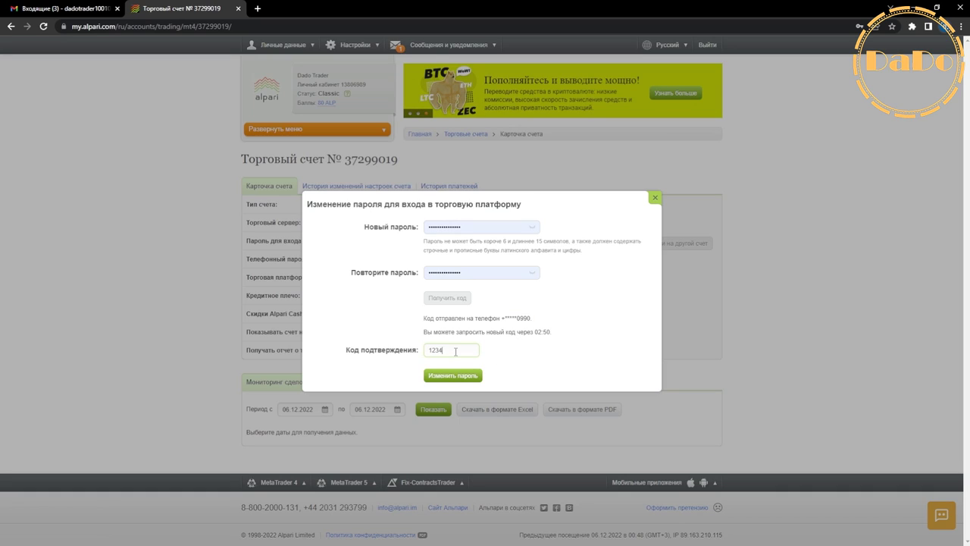
pyautogui.click(449, 376)
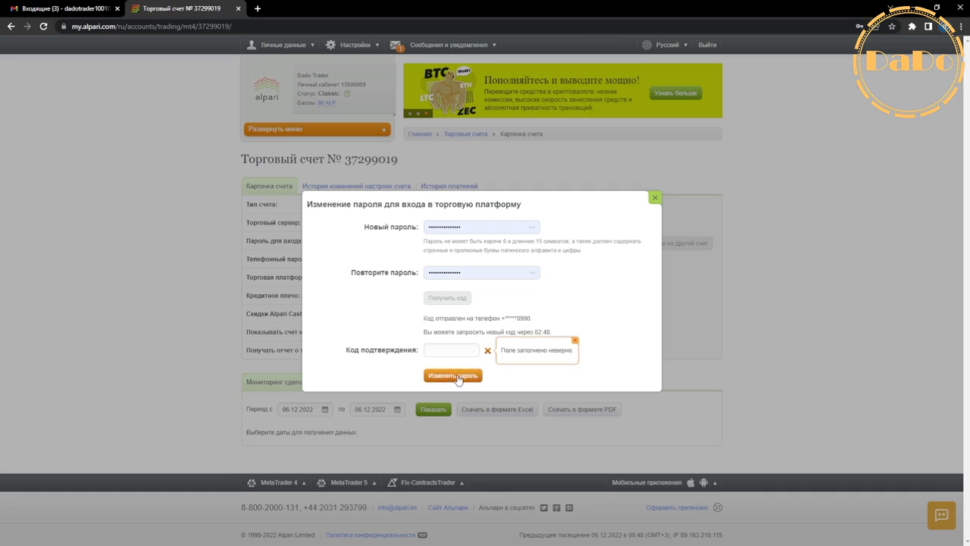
pyautogui.click(485, 223)
# Step: Close the password dialog, log out (Выйти), and switch to the Gmail tab
pyautogui.click(275, 97)
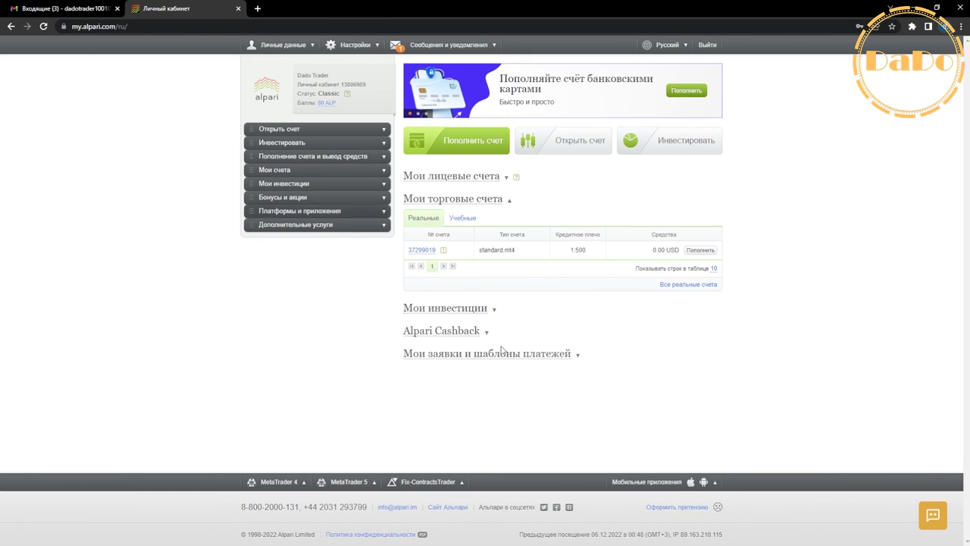
pyautogui.click(708, 46)
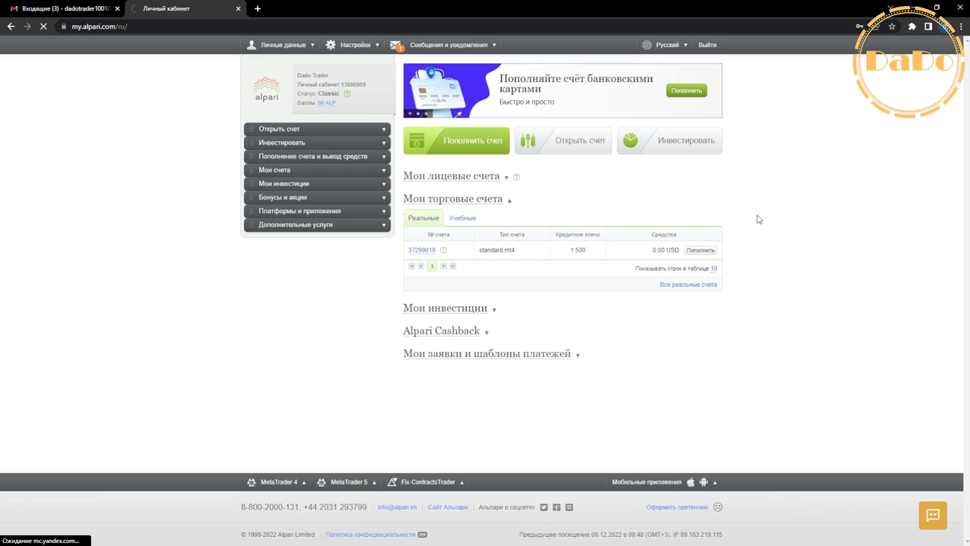
pyautogui.click(242, 182)
pyautogui.click(436, 233)
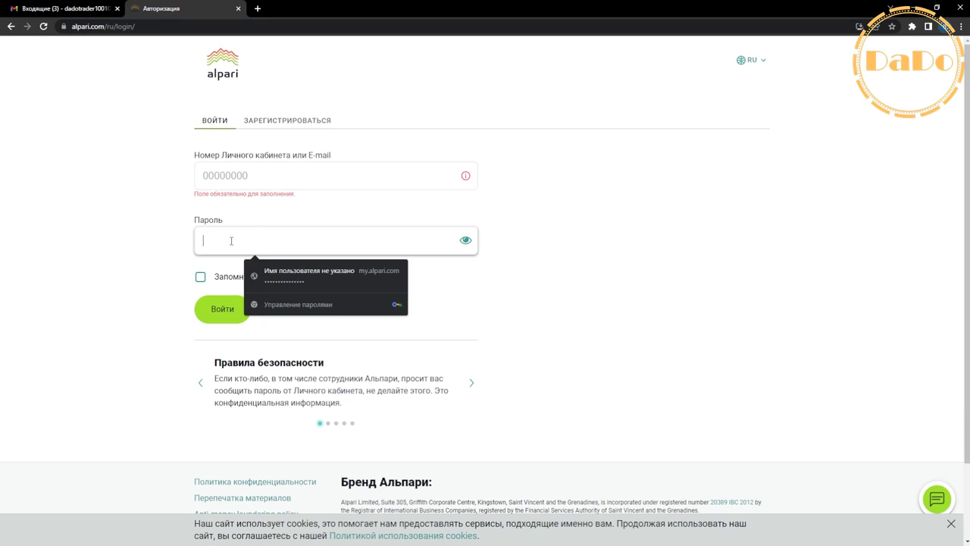
pyautogui.click(394, 241)
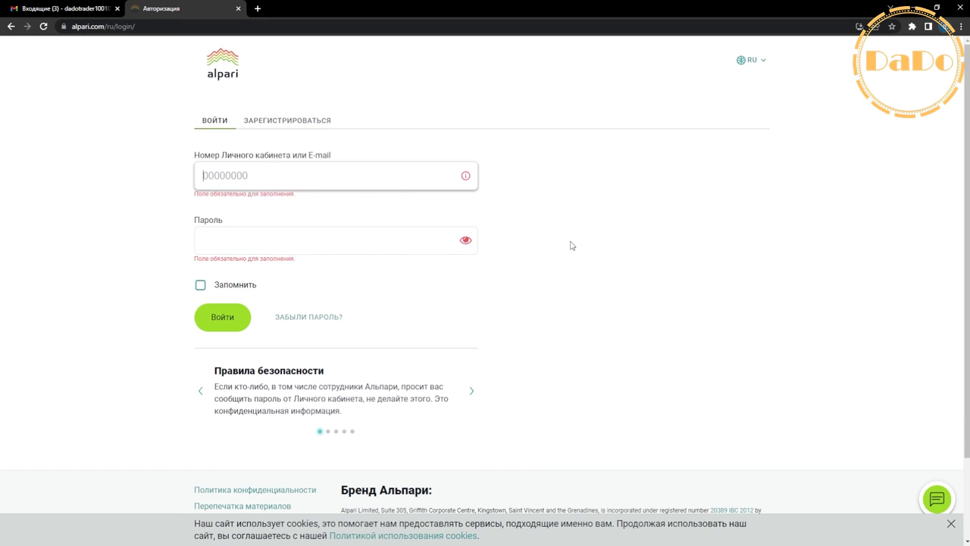
pyautogui.click(51, 14)
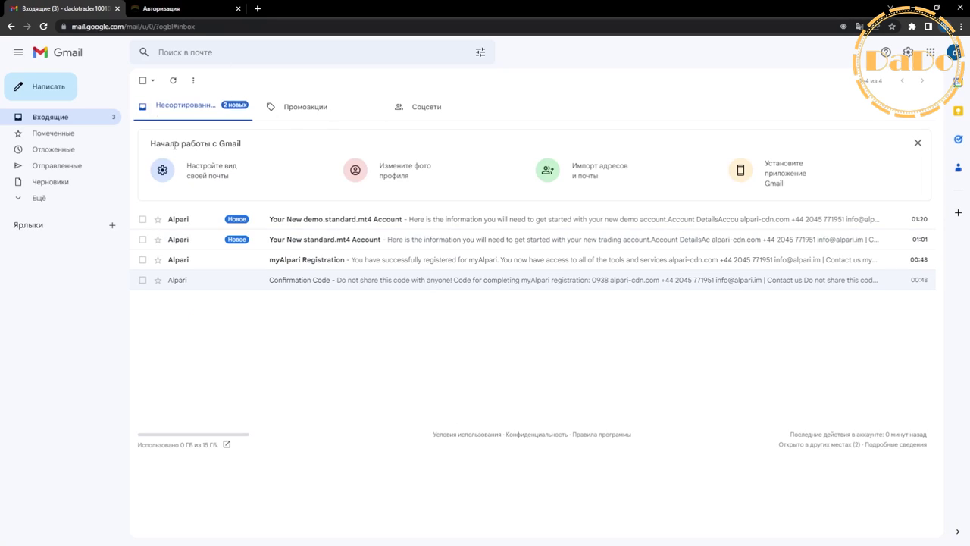
# Step: Refresh the inbox and check the Confirmation Code email
pyautogui.click(43, 25)
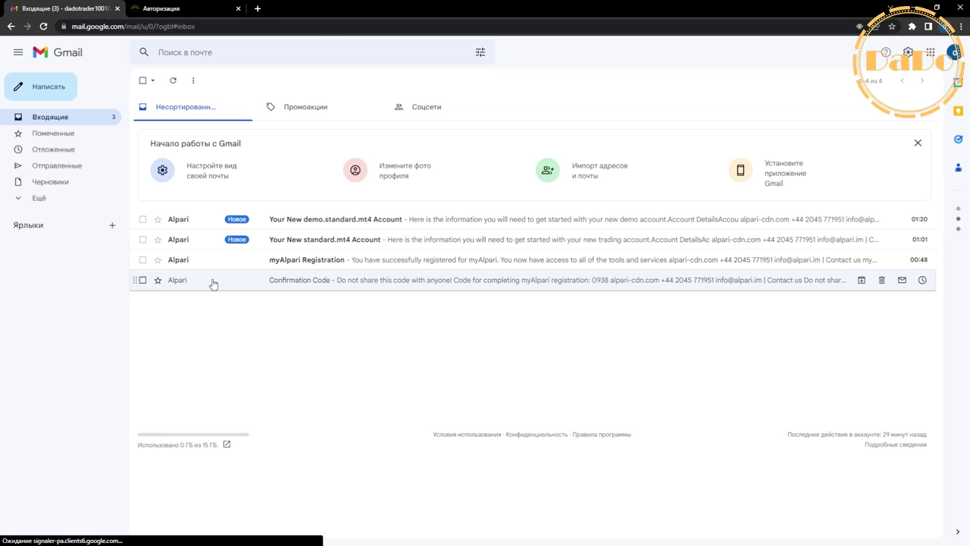
pyautogui.click(210, 281)
pyautogui.doubleClick(590, 266)
pyautogui.click(595, 269)
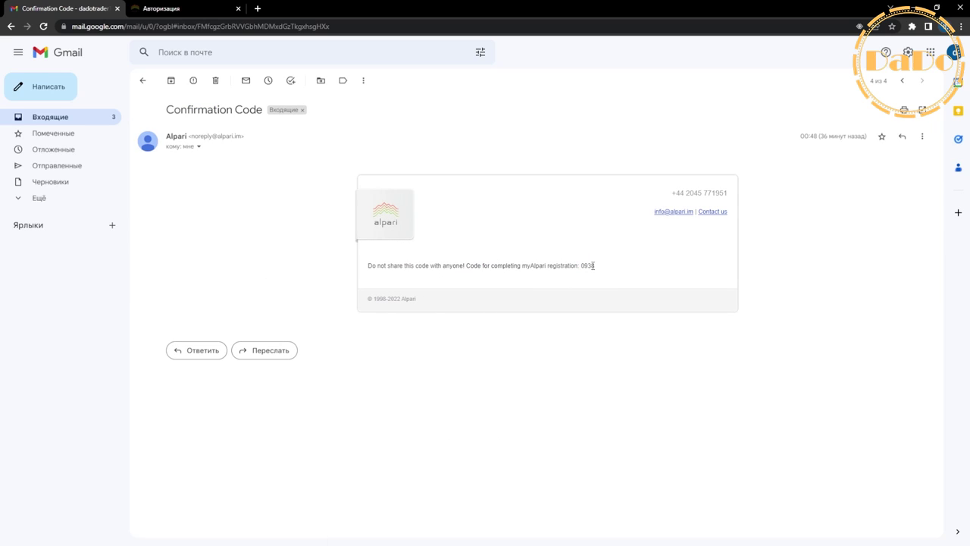
pyautogui.click(10, 26)
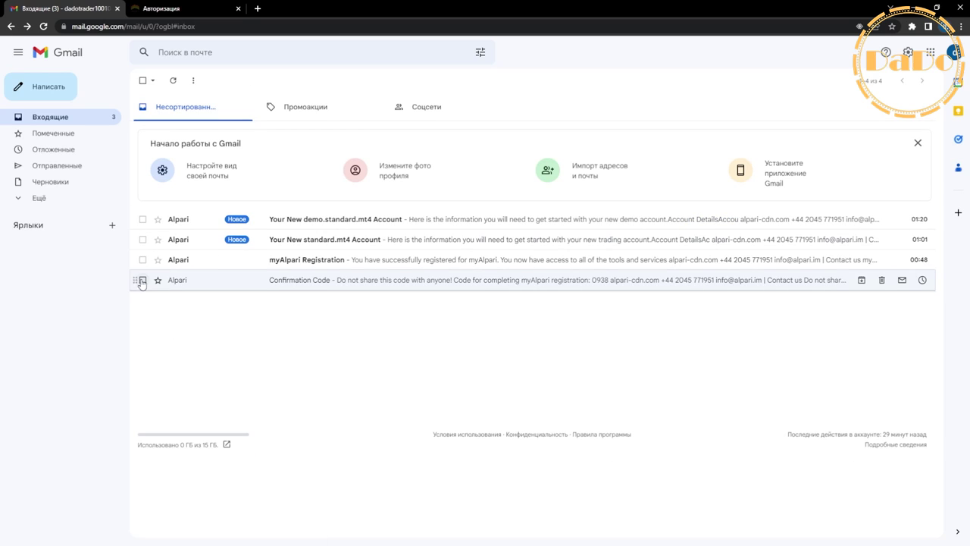
# Step: Show the login number and password in the myAlpari Registration email, and move the 'Авторизация' tab into its own window
pyautogui.click(210, 264)
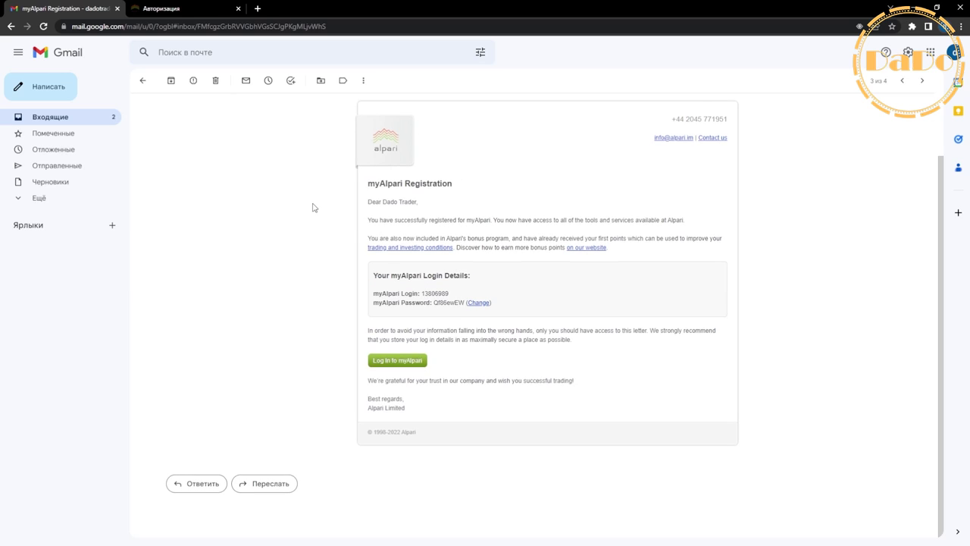
pyautogui.scroll(2, 314, 209)
pyautogui.scroll(-2, 380, 376)
pyautogui.doubleClick(429, 292)
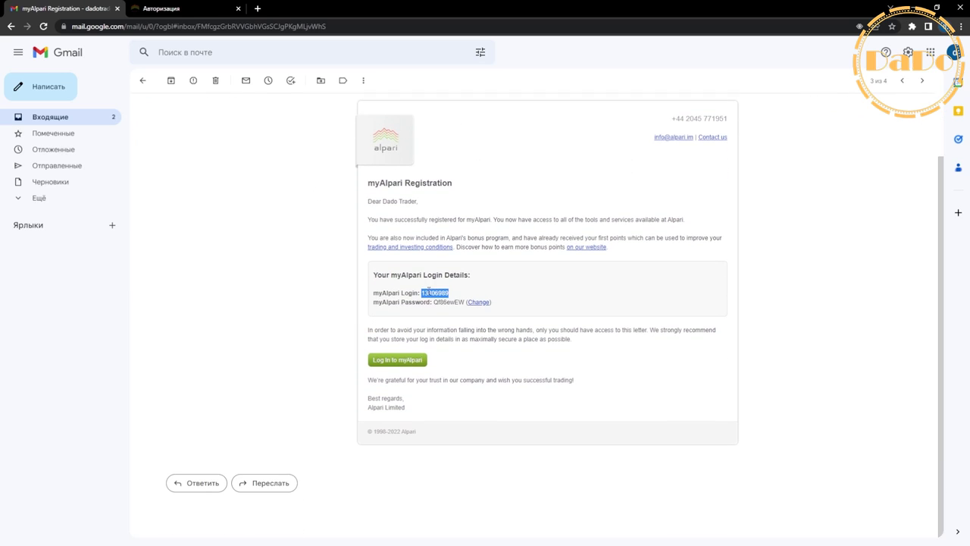
pyautogui.doubleClick(447, 302)
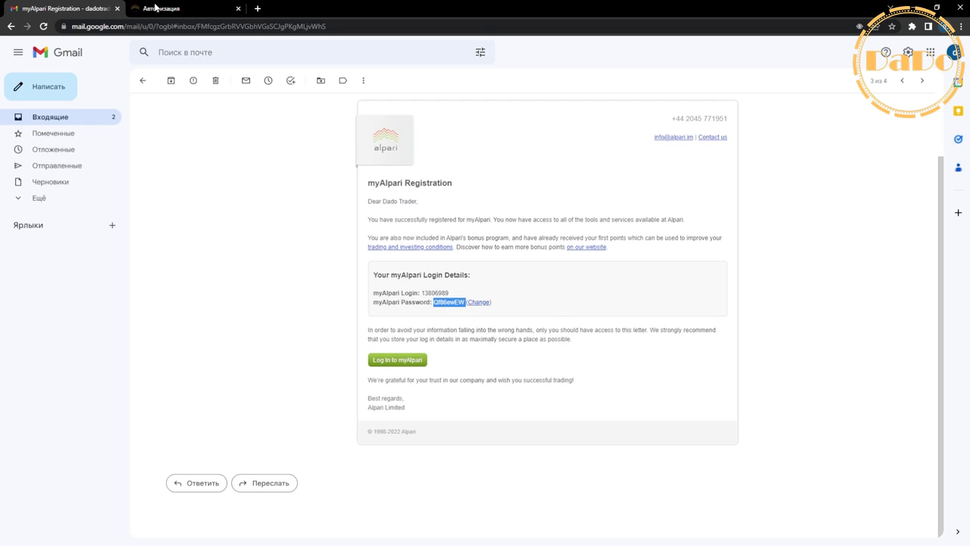
pyautogui.moveTo(155, 7); pyautogui.dragTo(969, 200)
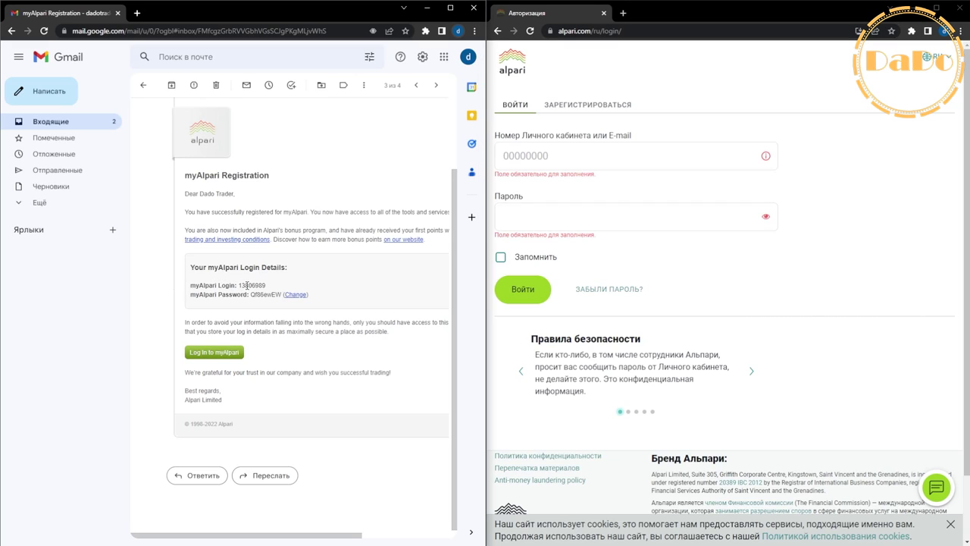
# Step: Copy the emailed cabinet login number and password into the sign-in form's fields
pyautogui.doubleClick(251, 285)
pyautogui.rightClick(253, 285)
pyautogui.click(269, 290)
pyautogui.rightClick(547, 157)
pyautogui.click(578, 235)
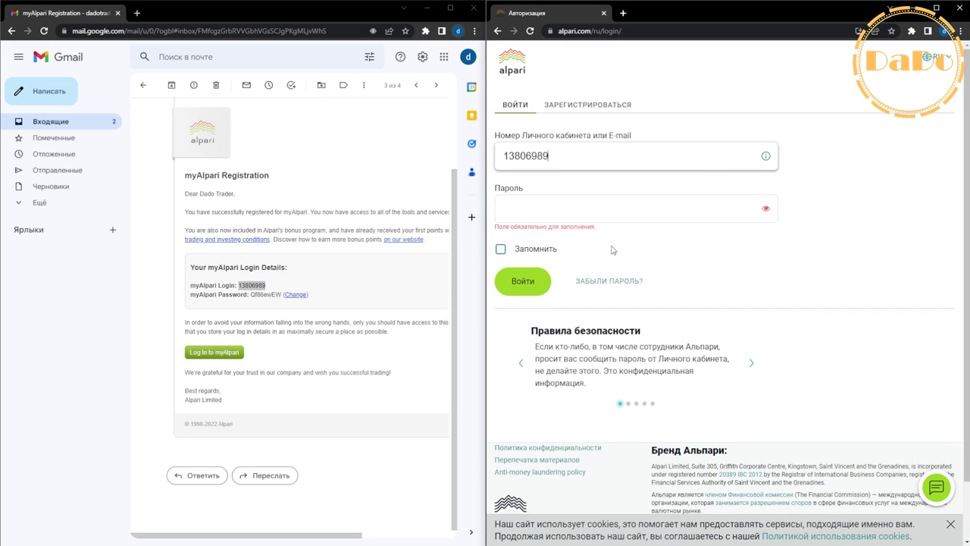
pyautogui.doubleClick(266, 294)
pyautogui.rightClick(267, 295)
pyautogui.click(288, 303)
pyautogui.click(505, 198)
pyautogui.rightClick(514, 200)
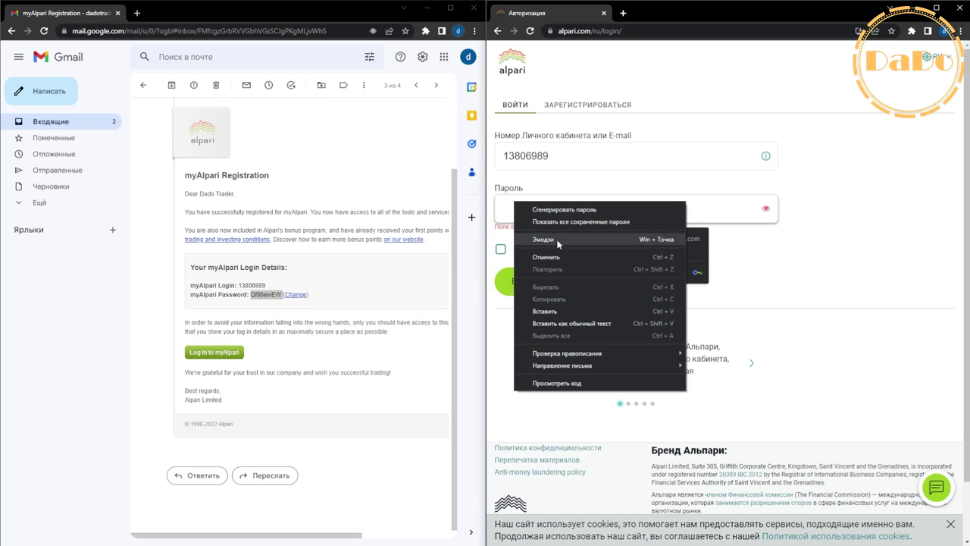
pyautogui.click(530, 239)
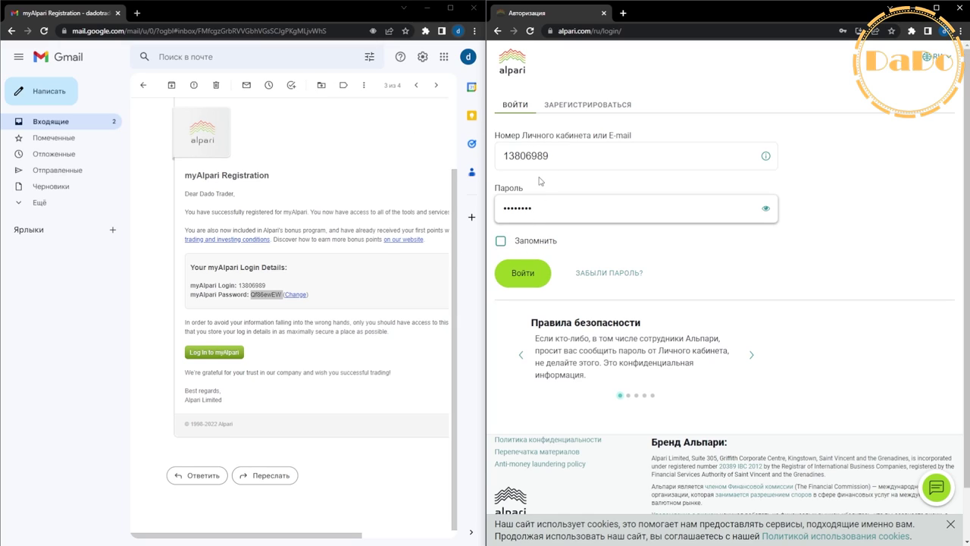
# Step: Leave 'Запомнить' unticked and sign in with 'Войти'
pyautogui.click(501, 241)
pyautogui.click(504, 247)
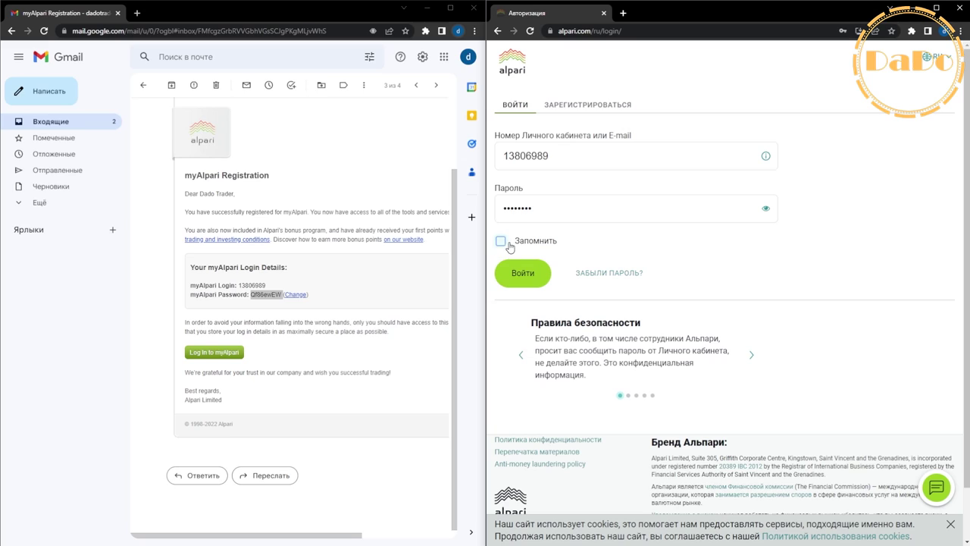
pyautogui.click(524, 278)
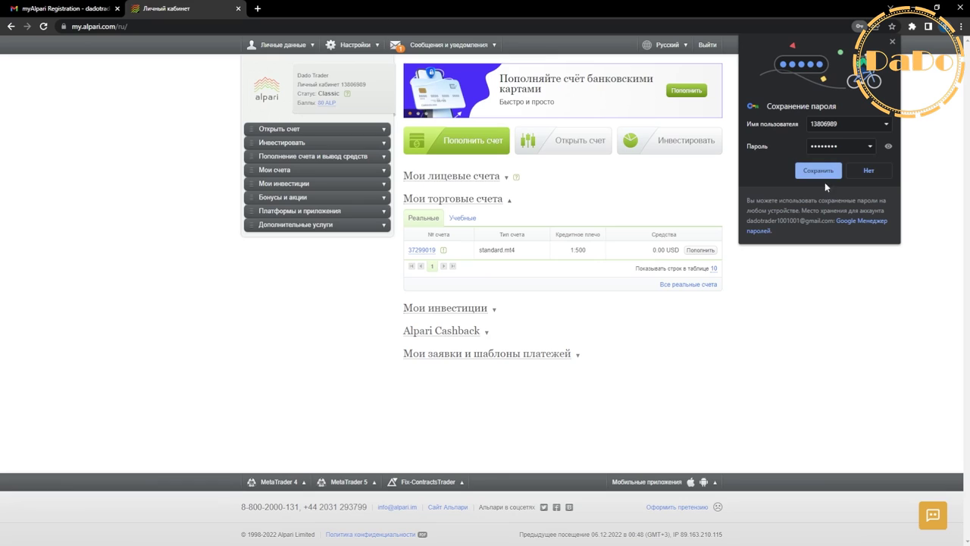
# Step: Save the cabinet password in Chrome (Сохранить) and end on the Gmail inbox
pyautogui.click(863, 174)
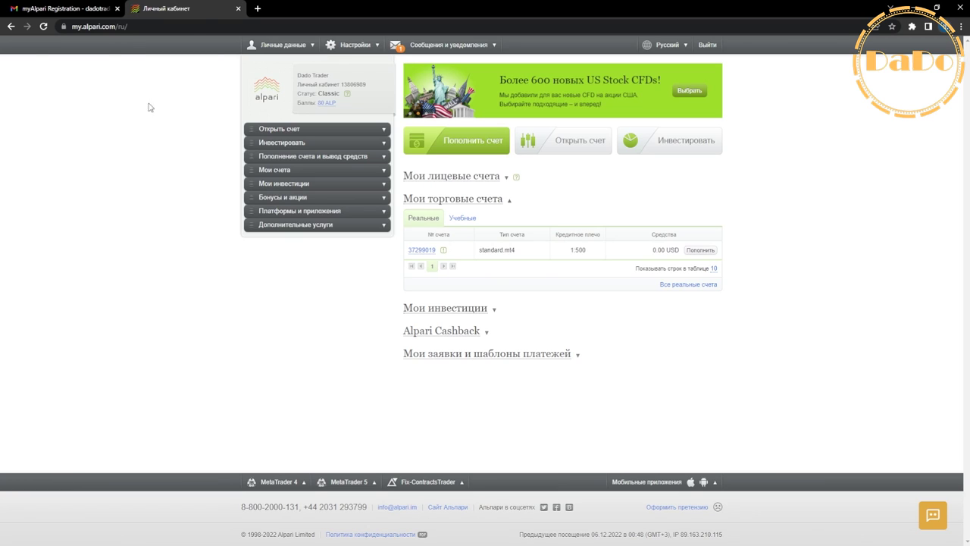
pyautogui.click(60, 9)
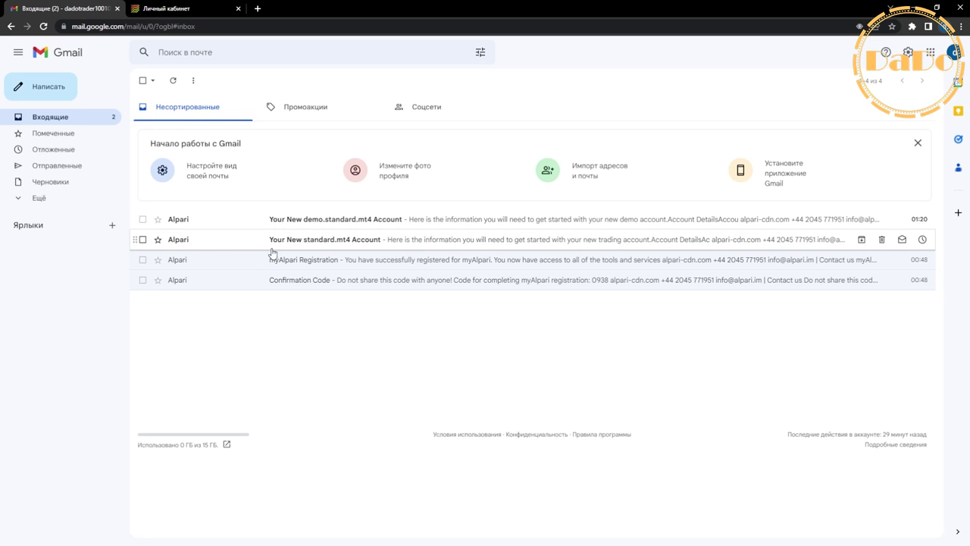
pyautogui.click(167, 8)
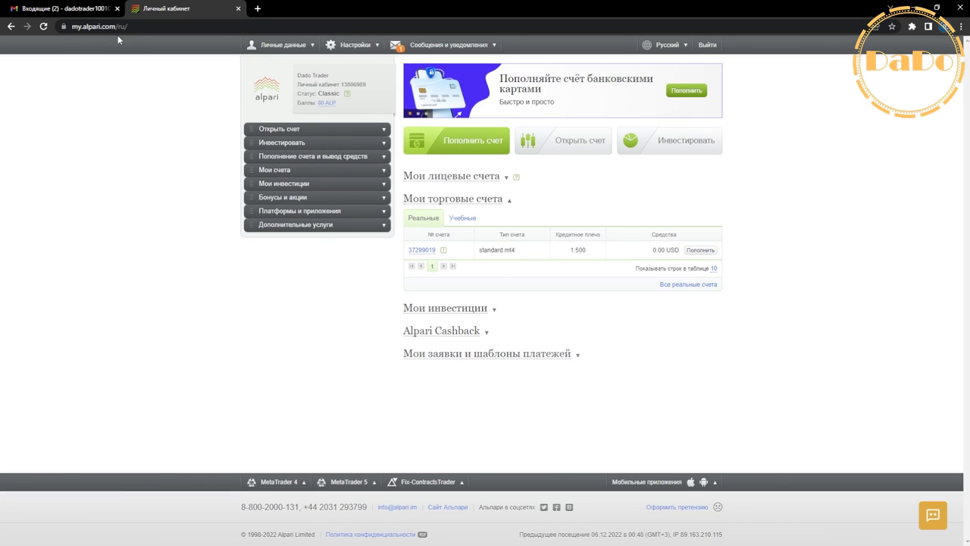
pyautogui.click(46, 10)
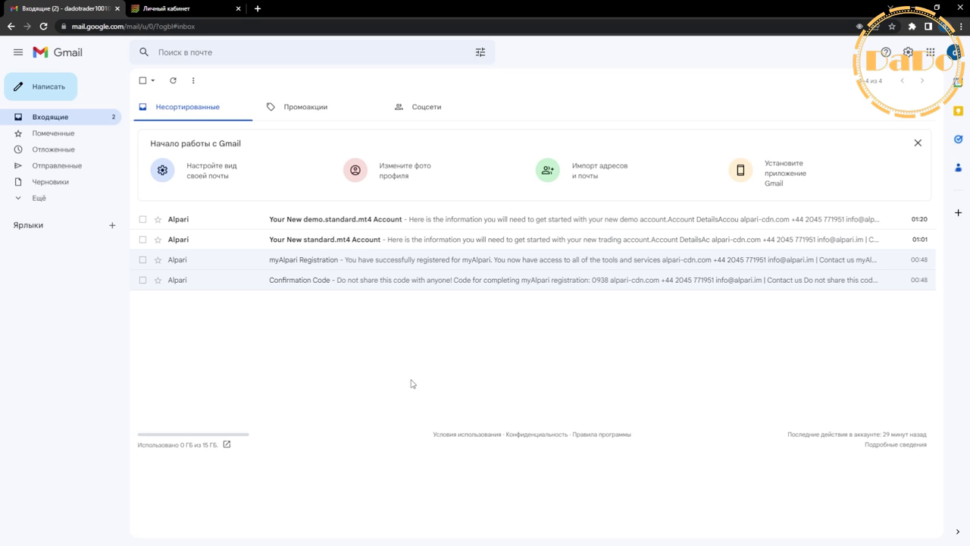
# Step: Compare the standard.mt4 email's login with the Alpari-Standard2 account in MT4's Navigator, with Chrome snapped right
pyautogui.click(268, 239)
pyautogui.moveTo(367, 259); pyautogui.dragTo(470, 268)
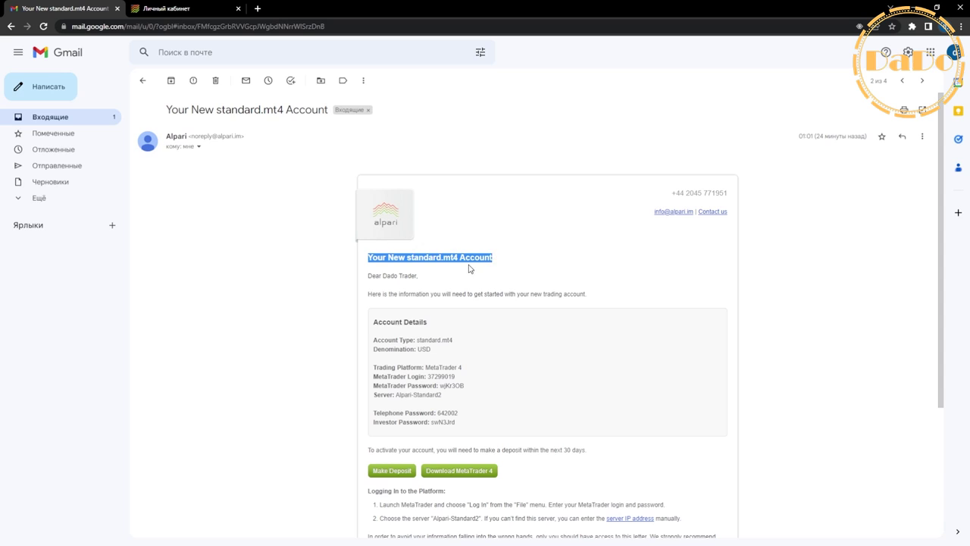
pyautogui.doubleClick(420, 340)
pyautogui.press('super+Right')
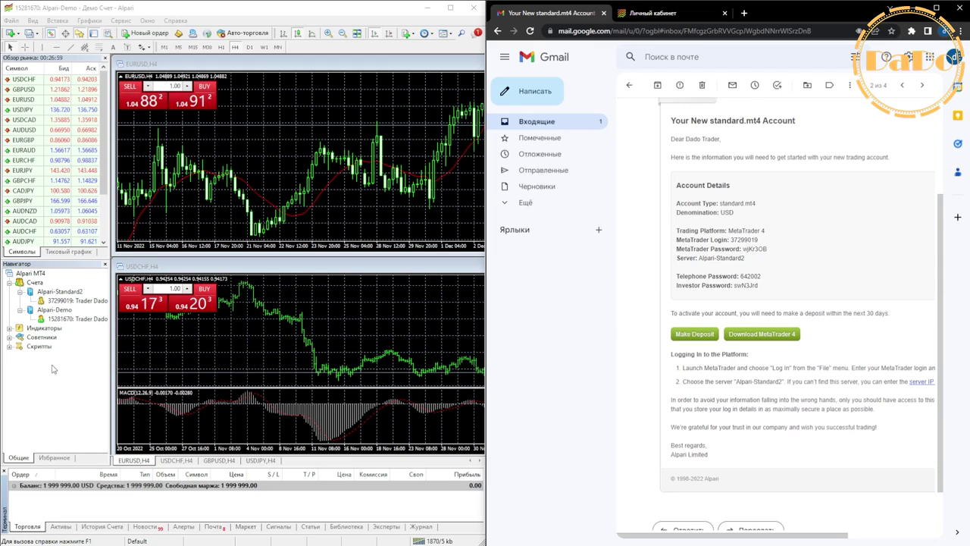
pyautogui.click(27, 292)
pyautogui.click(46, 292)
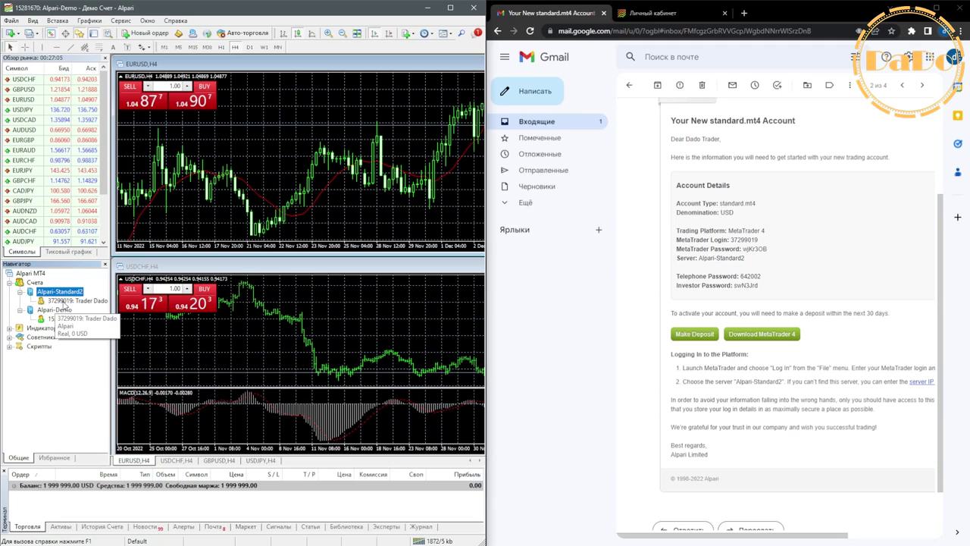
pyautogui.doubleClick(741, 240)
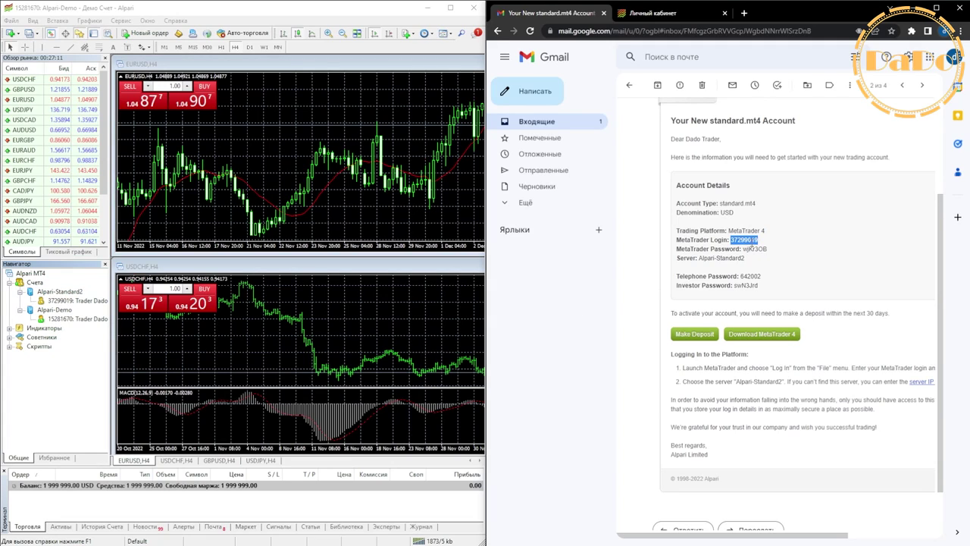
pyautogui.moveTo(766, 295); pyautogui.dragTo(701, 192)
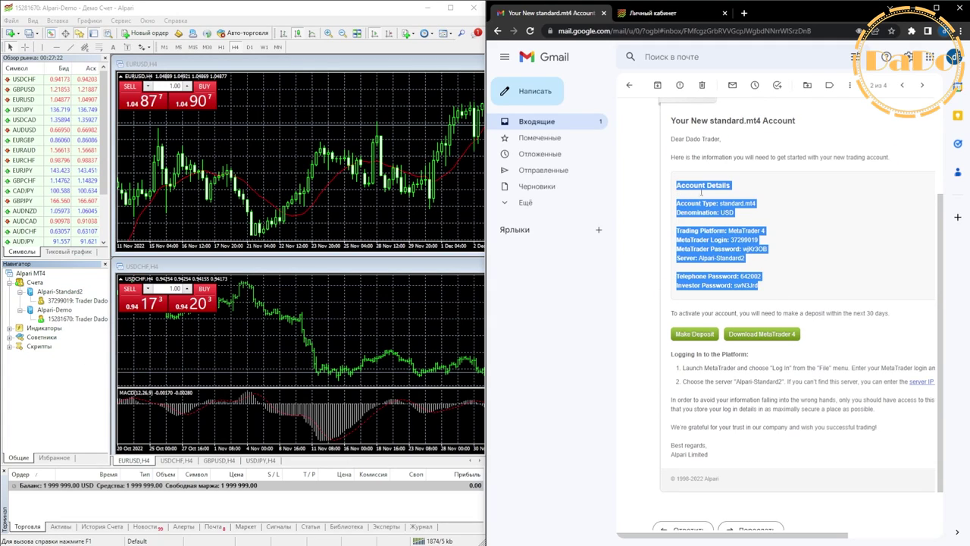
# Step: Check the demo.standard.mt4 email's login against MT4, then close MT4's login dialog
pyautogui.click(498, 31)
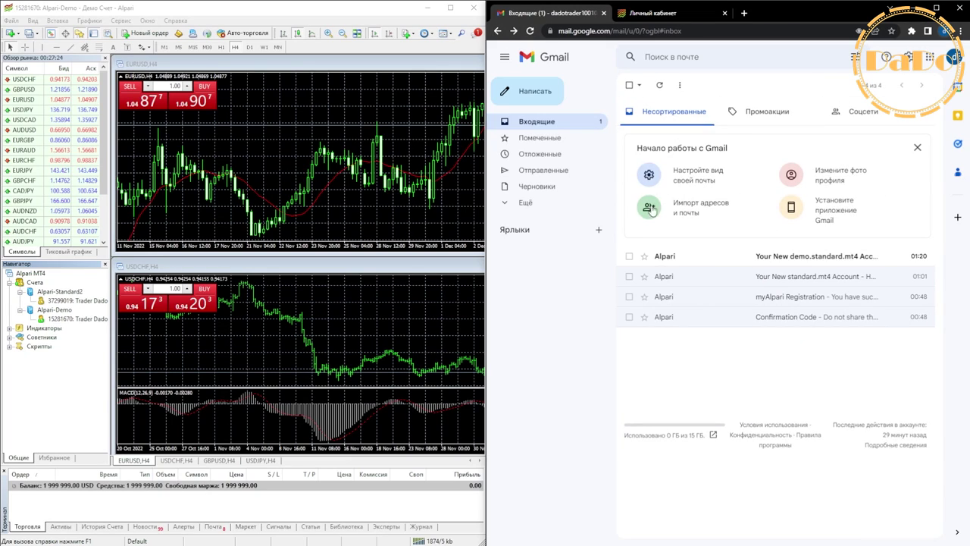
pyautogui.click(734, 261)
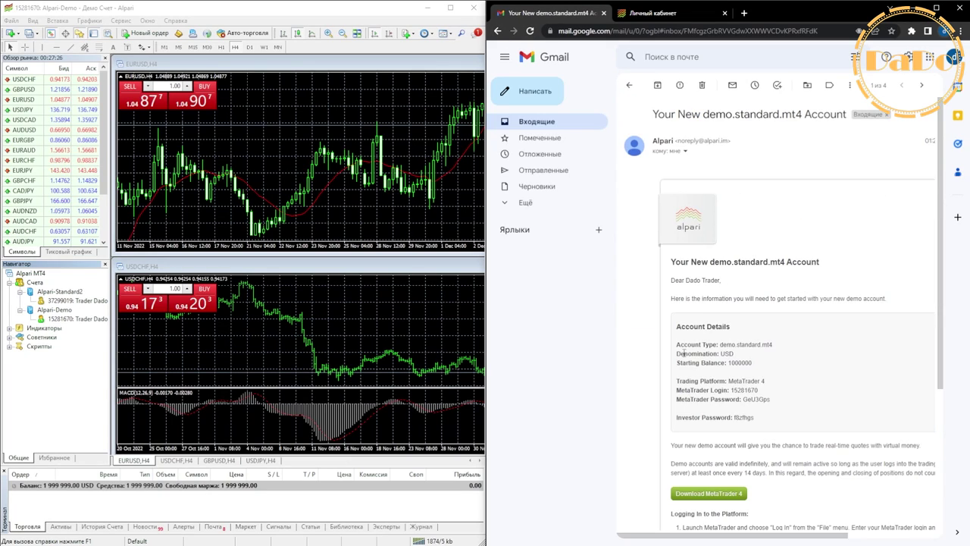
pyautogui.scroll(-1, 705, 319)
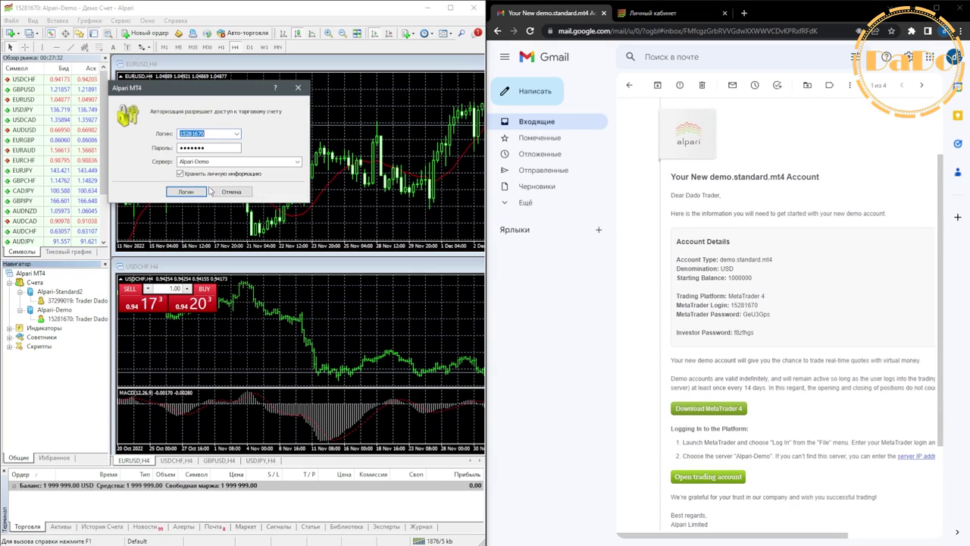
pyautogui.click(180, 134)
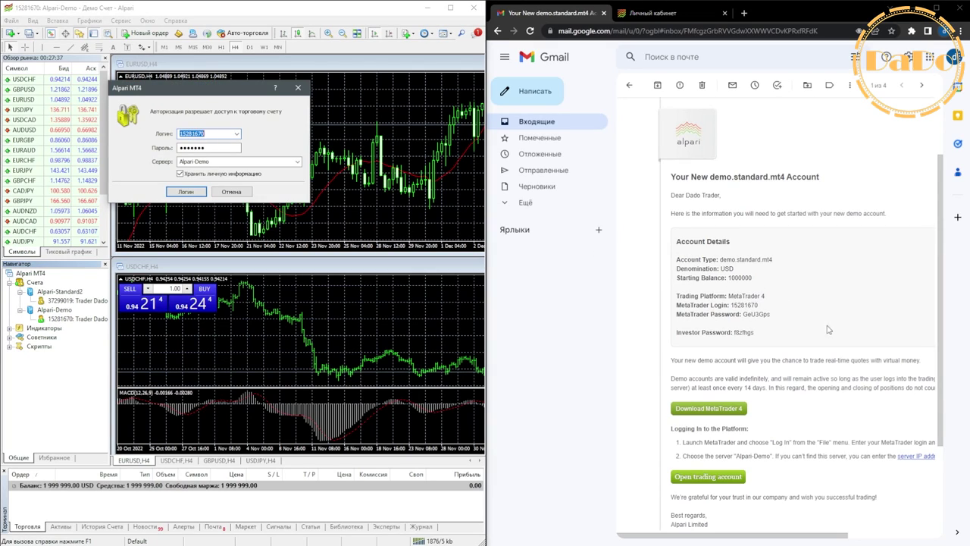
pyautogui.moveTo(731, 306); pyautogui.dragTo(757, 305)
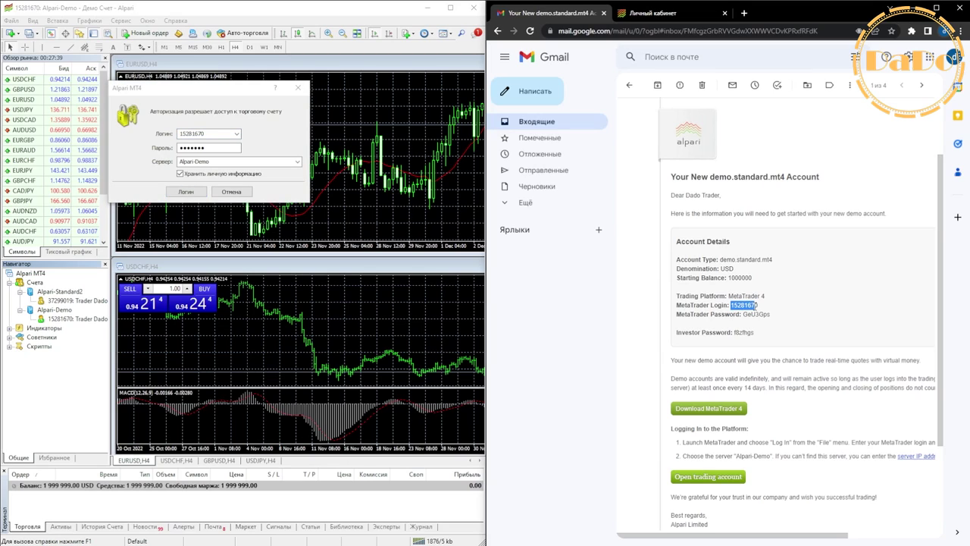
pyautogui.click(760, 324)
pyautogui.click(185, 192)
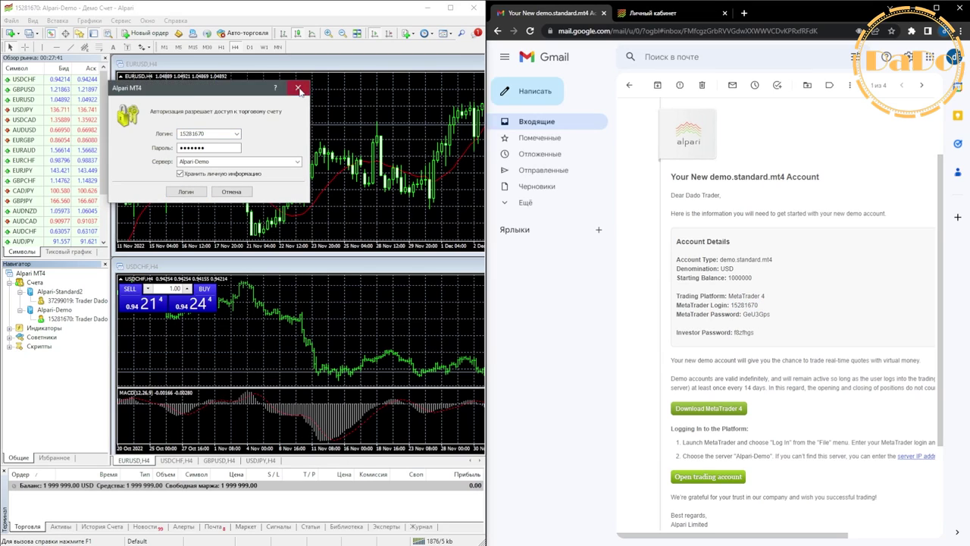
pyautogui.click(497, 31)
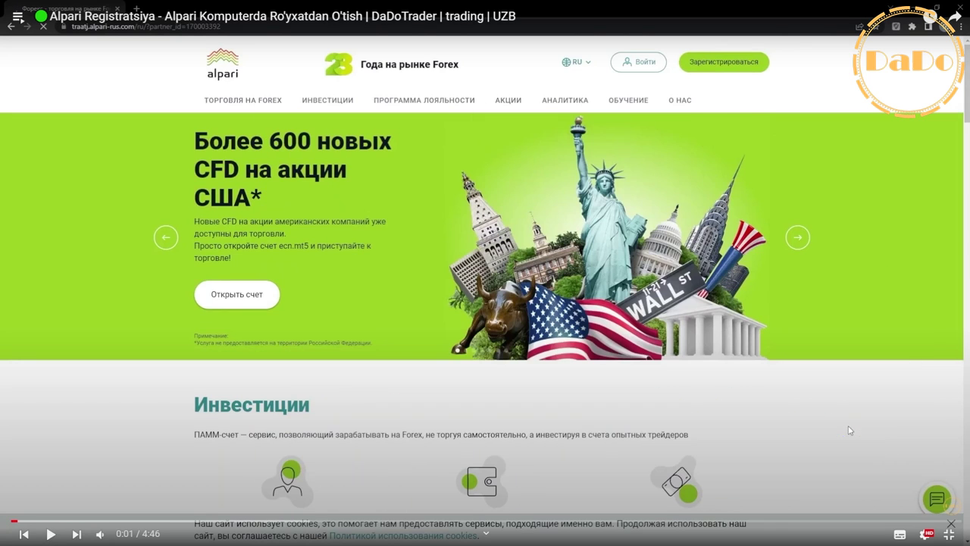
pyautogui.scroll(-3, 900, 420)
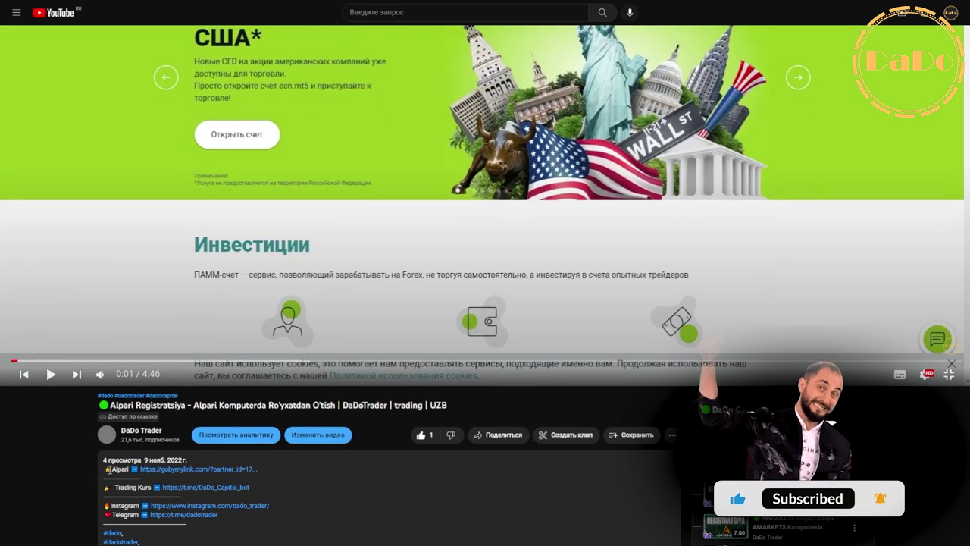
pyautogui.moveTo(106, 470); pyautogui.dragTo(258, 470)
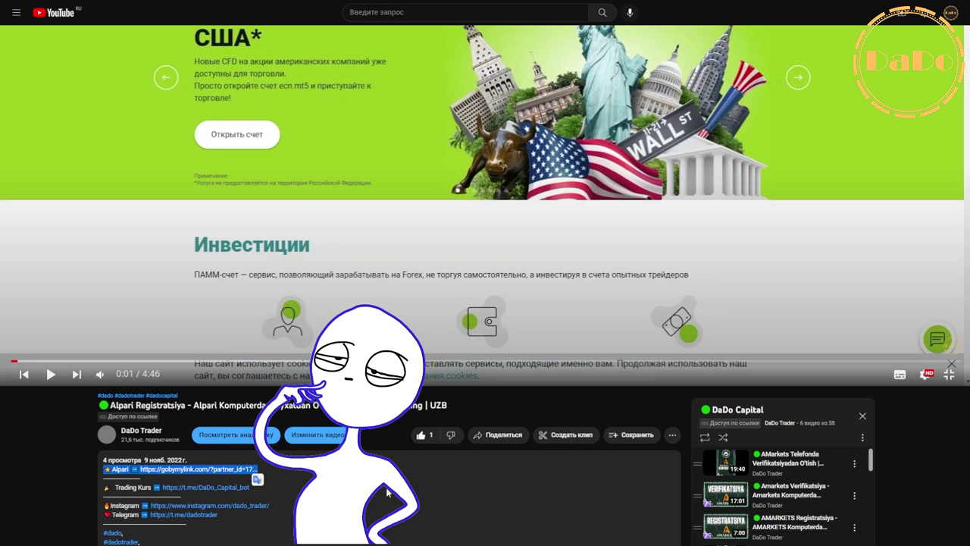
pyautogui.scroll(3, 393, 487)
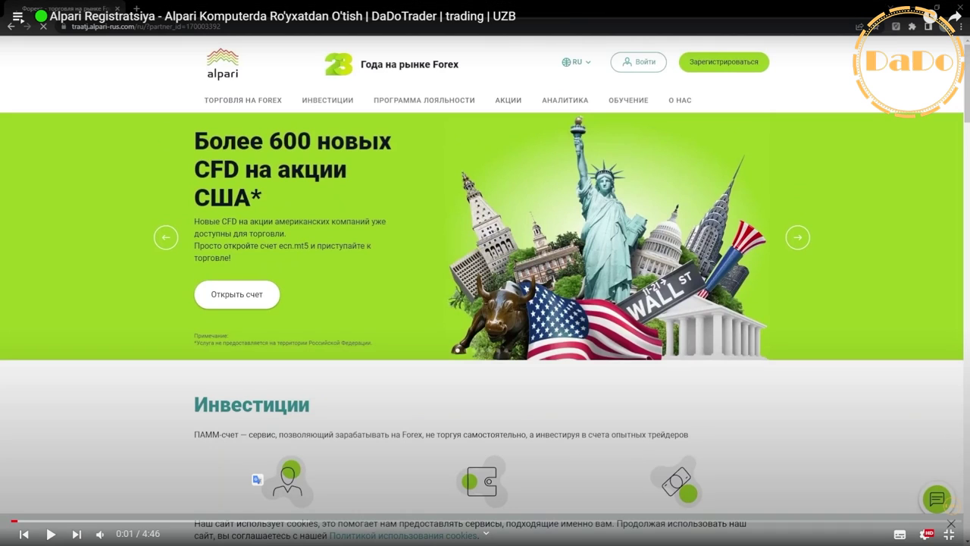